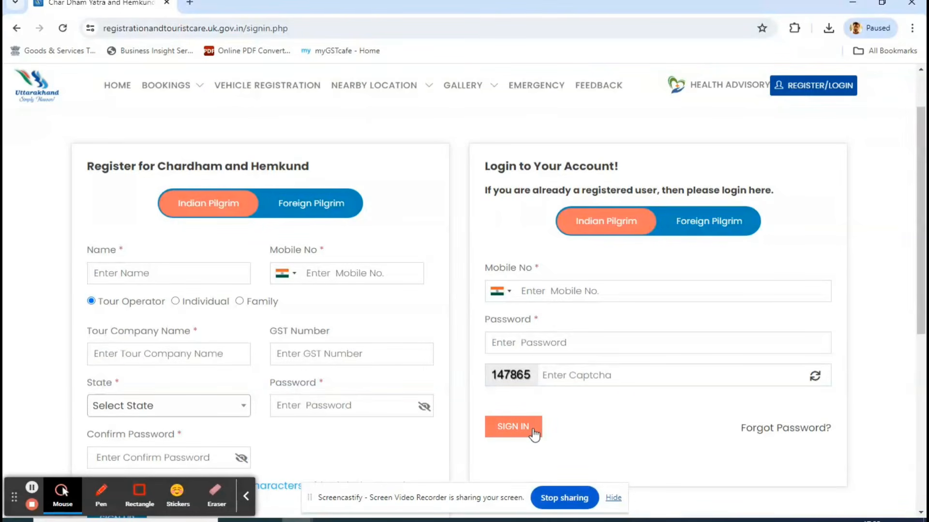
Enter the pilgrim's name and mobile number and choose Individual registration.
click(199, 273)
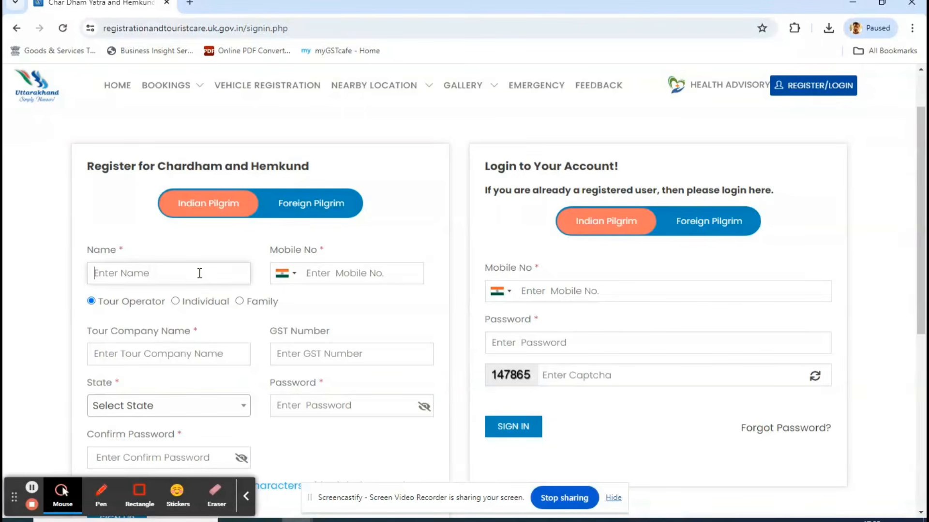
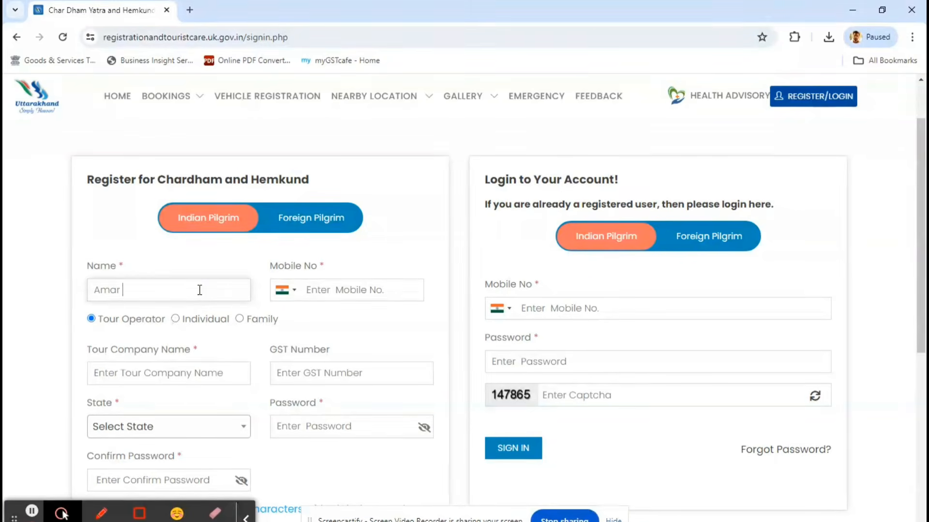
key(Tab)
text(9)
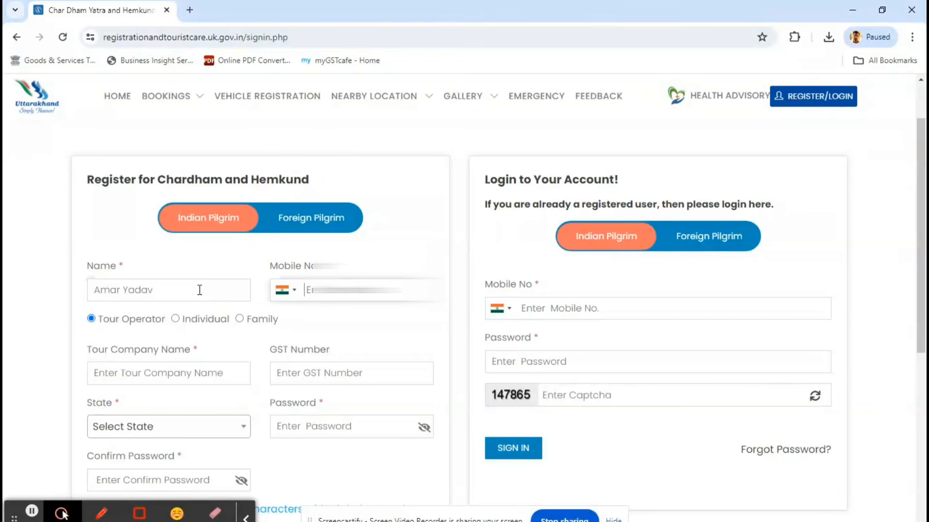
text(7)
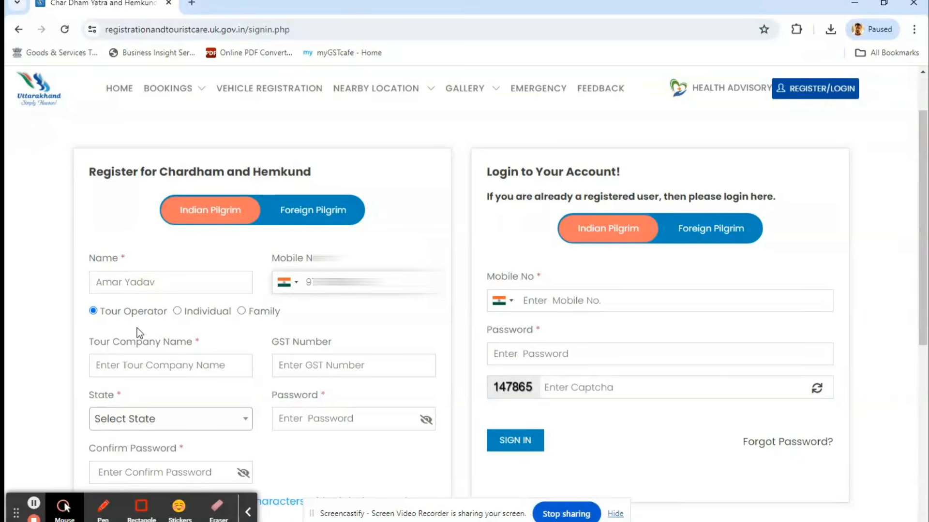
click(177, 312)
click(242, 312)
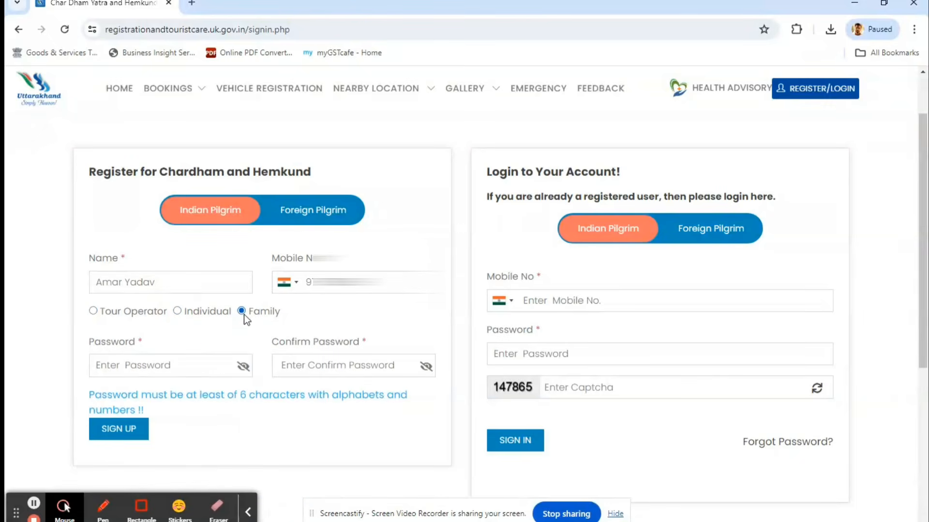
click(178, 312)
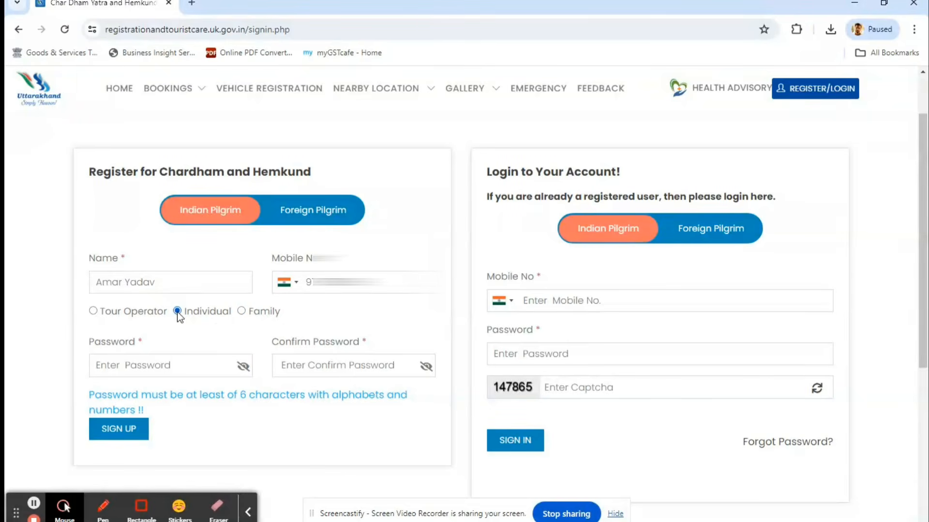
Enter and confirm the account password, then submit the sign-up.
click(172, 372)
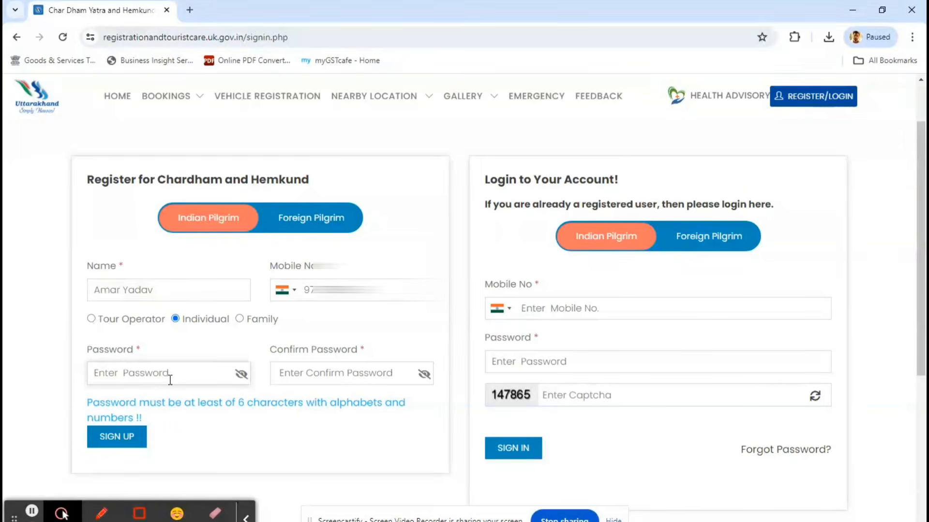
key(Tab)
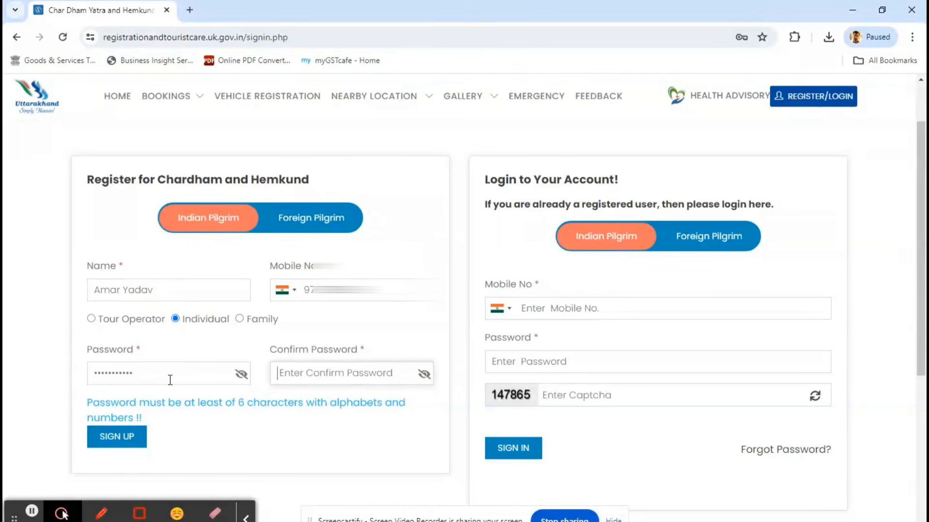
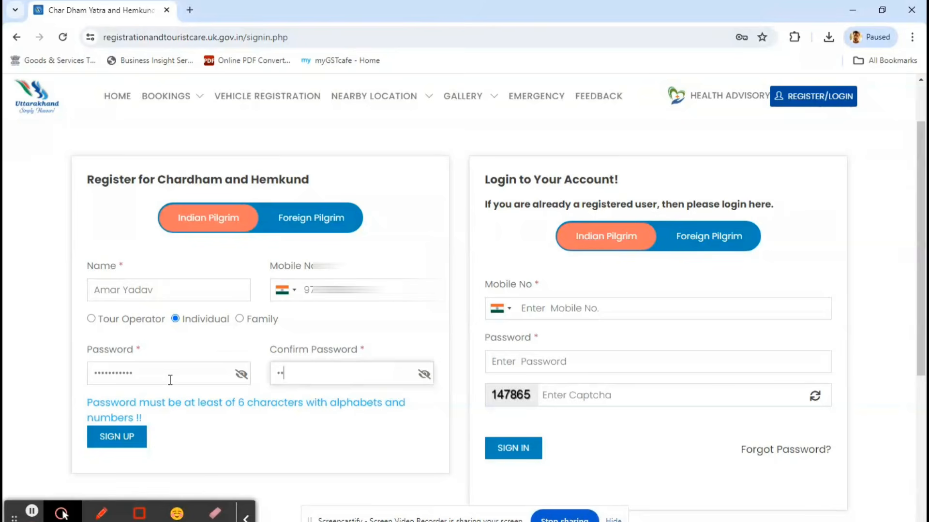
click(117, 438)
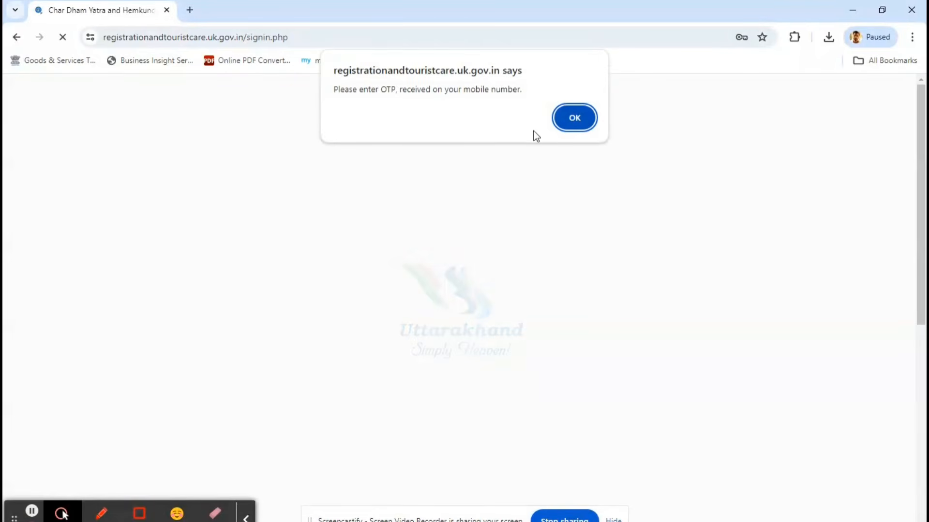
Dismiss the OTP notice, enter and verify the received OTP, then close the success alert.
click(572, 117)
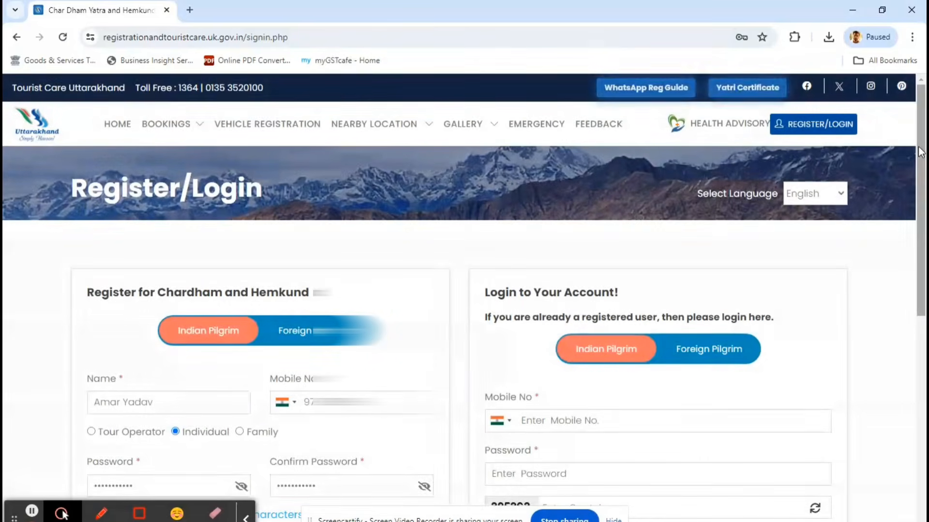
drag(922, 149, 925, 217)
scroll(926, 217, down, 1)
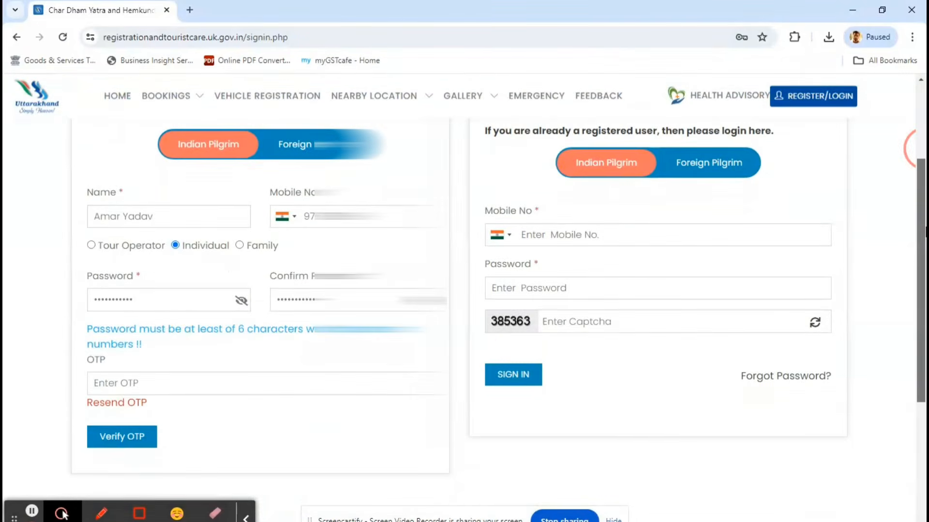
click(114, 376)
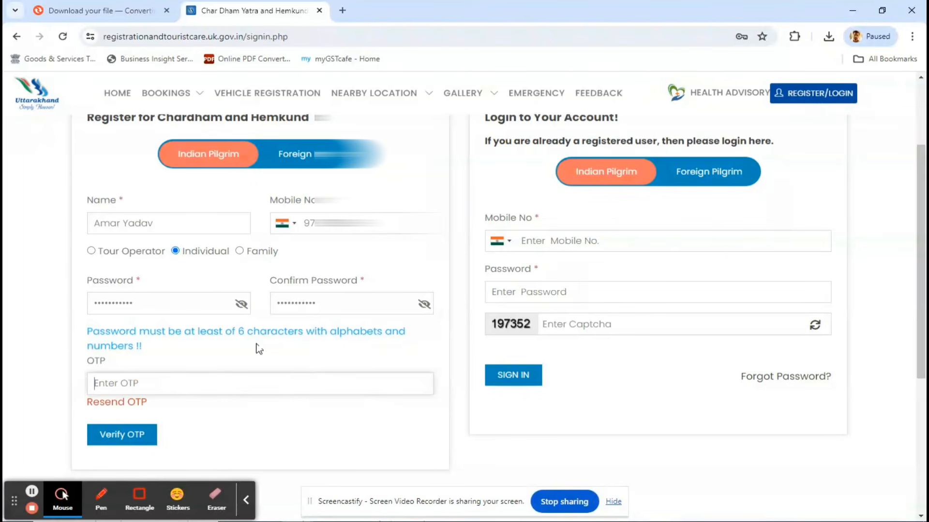
click(117, 436)
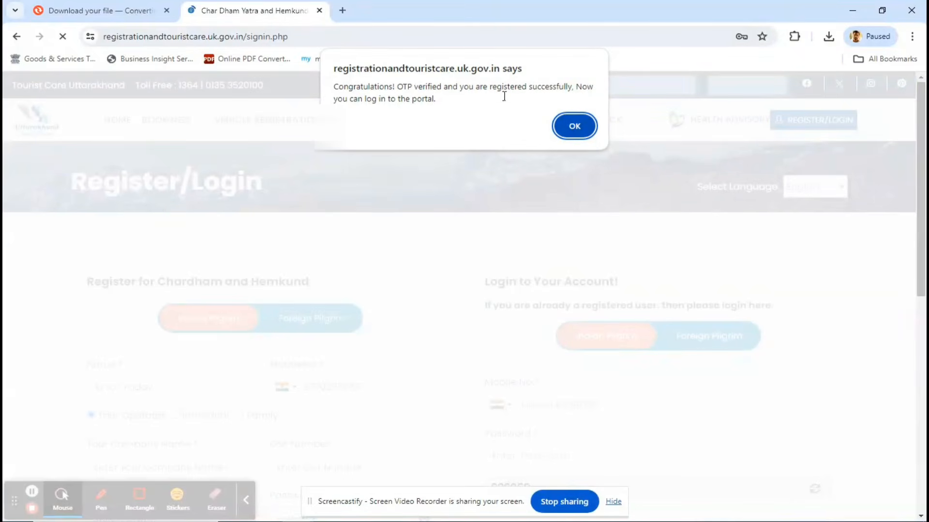
key(Return)
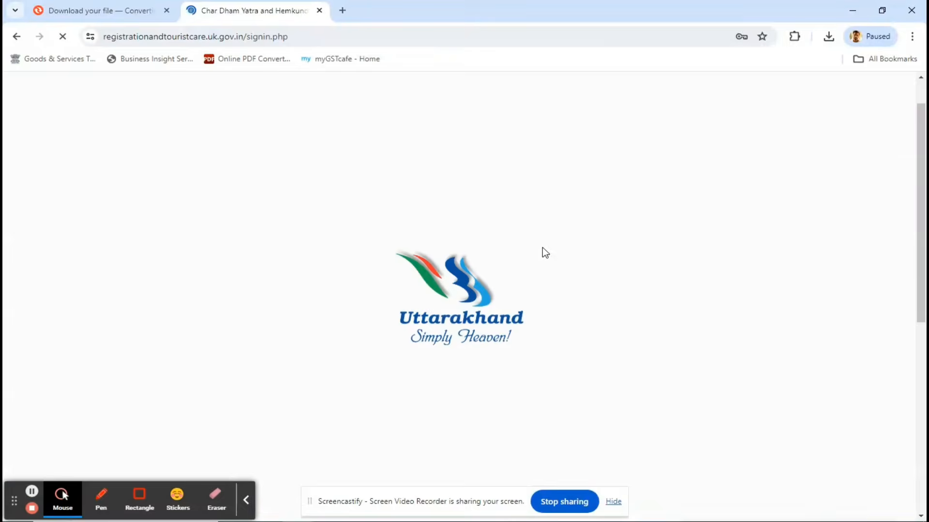
Sign in with the registered mobile number, account password and the displayed captcha.
scroll(542, 248, down, 4)
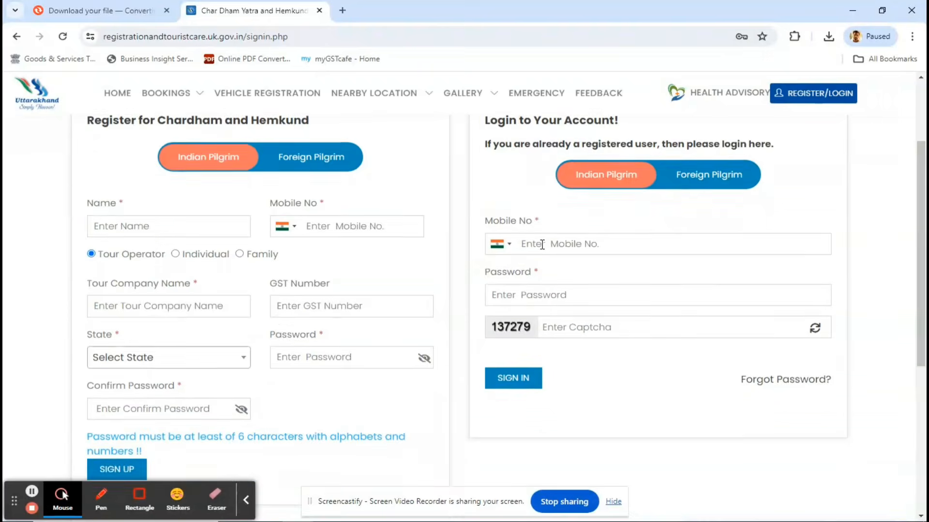
scroll(542, 249, up, 2)
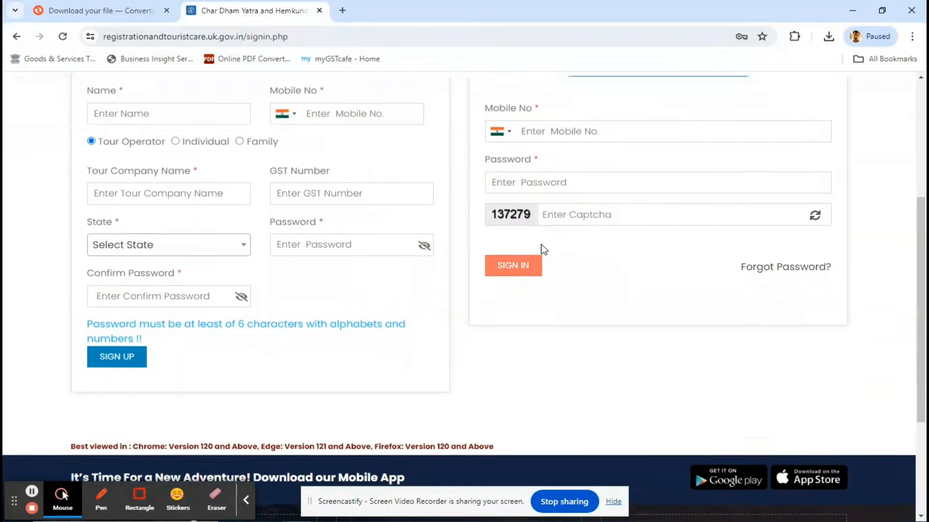
scroll(508, 282, up, 1)
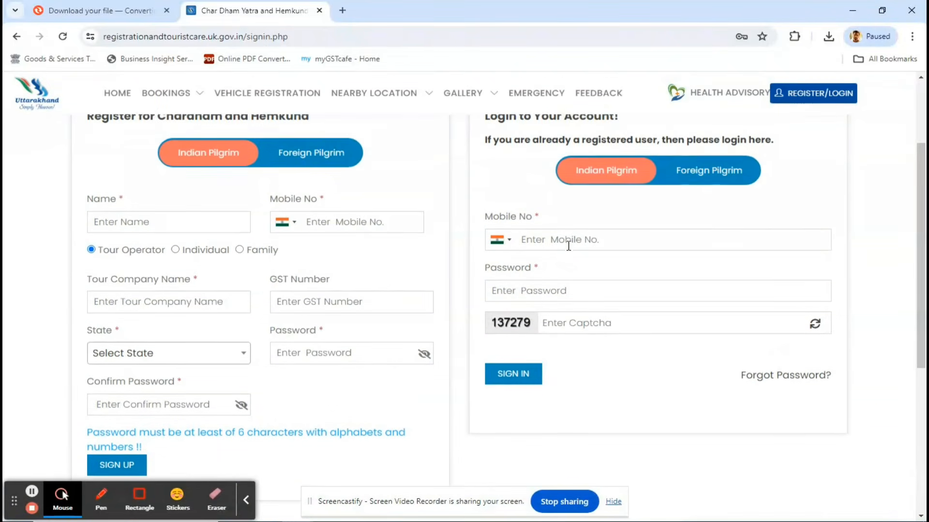
click(569, 243)
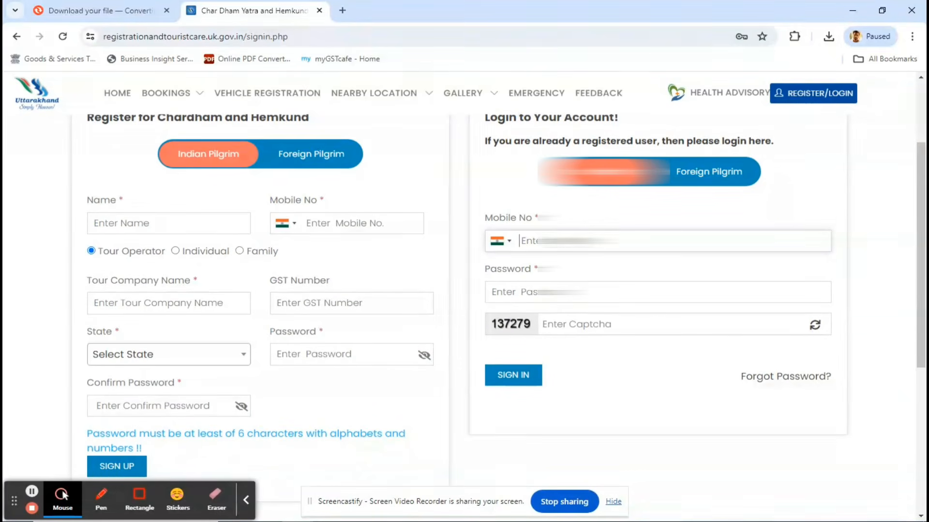
text(977)
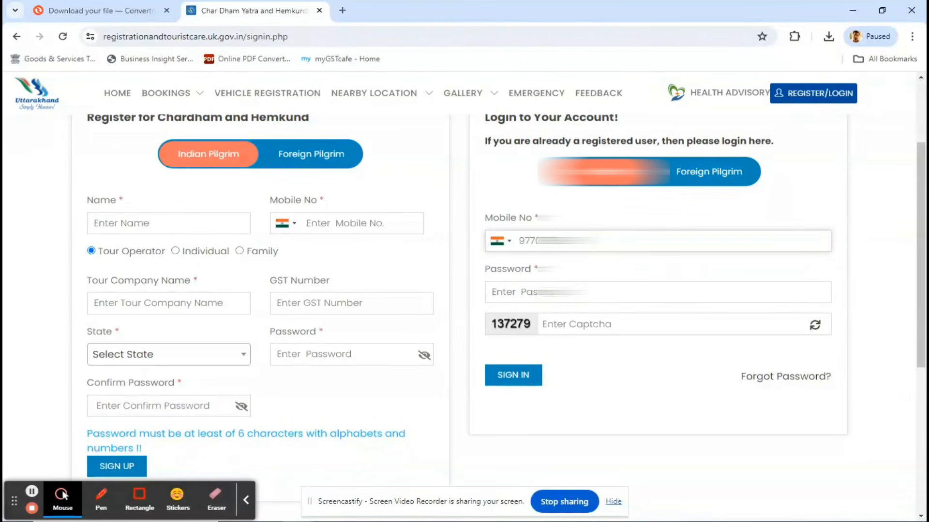
click(544, 292)
text(•)
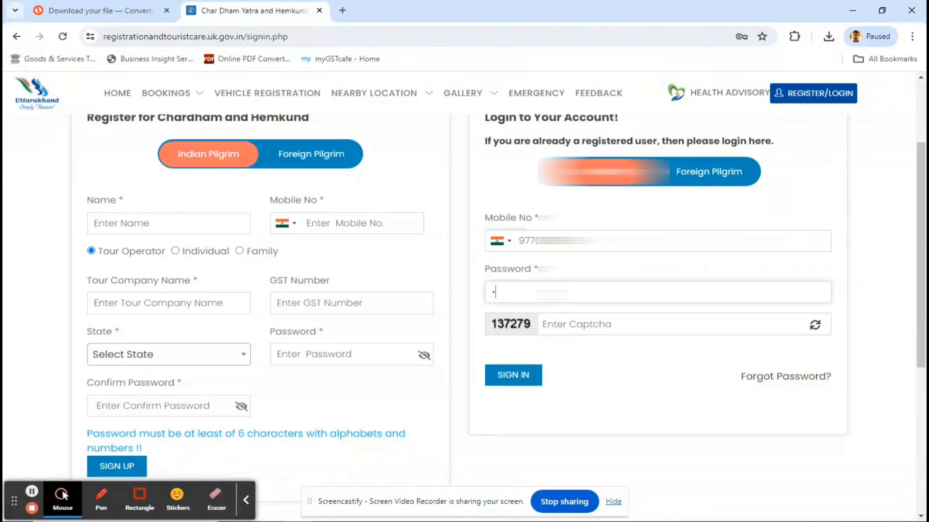
text(••••••••••)
click(555, 328)
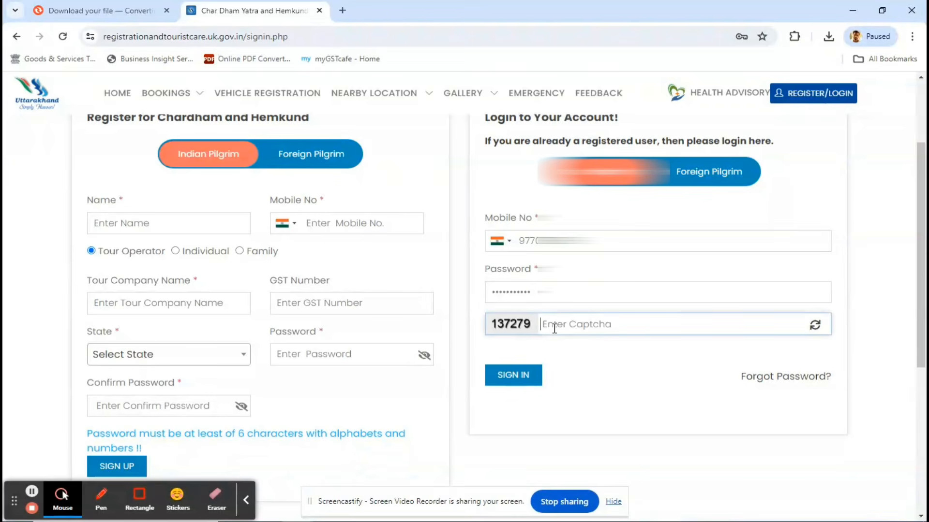
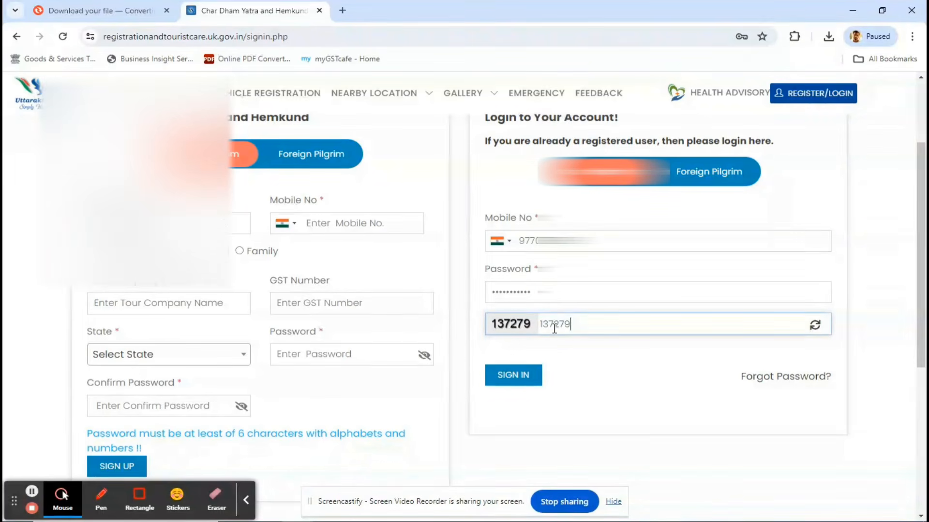
click(514, 375)
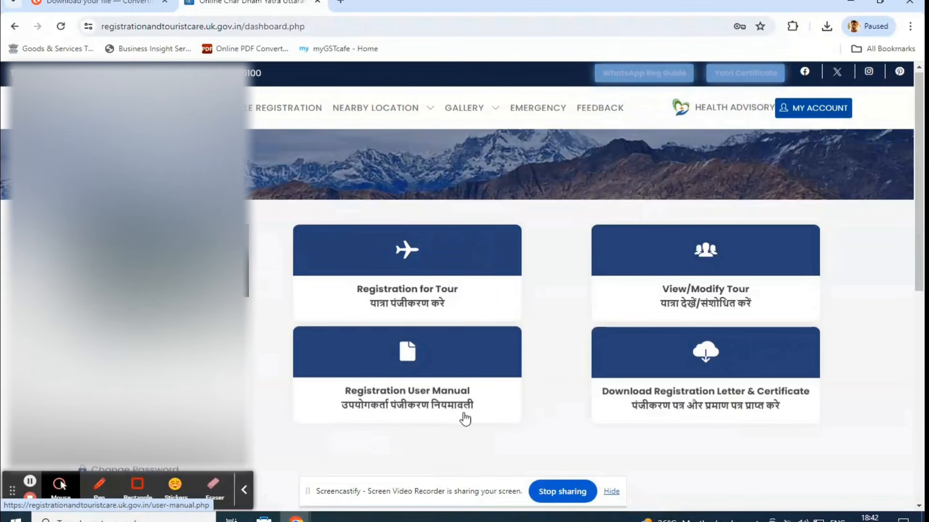
Open the Registration for Tour card from the dashboard.
click(425, 265)
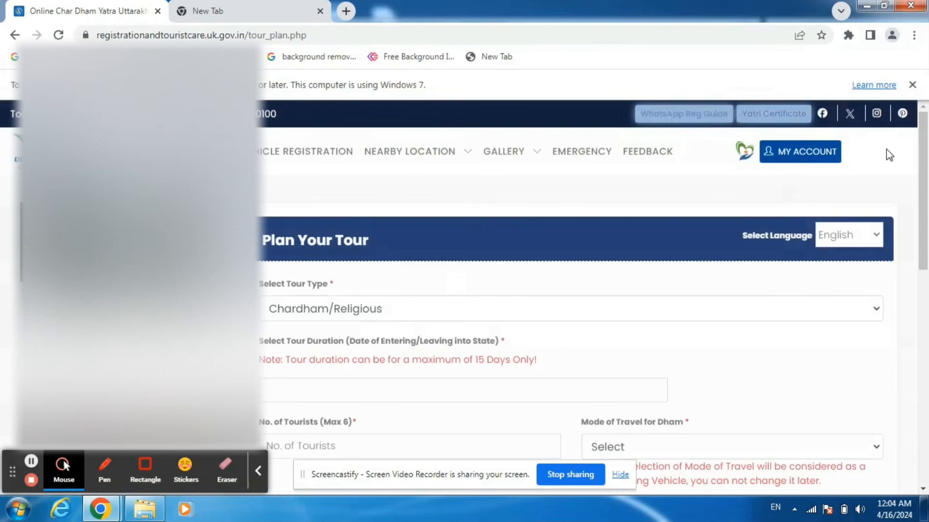
Choose Chardham/Religious as the tour type.
drag(923, 172, 927, 195)
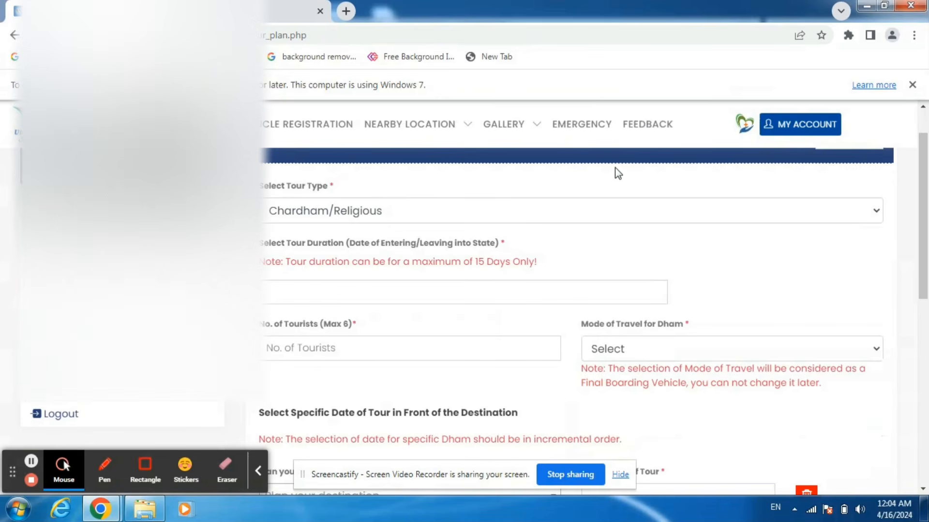
click(878, 212)
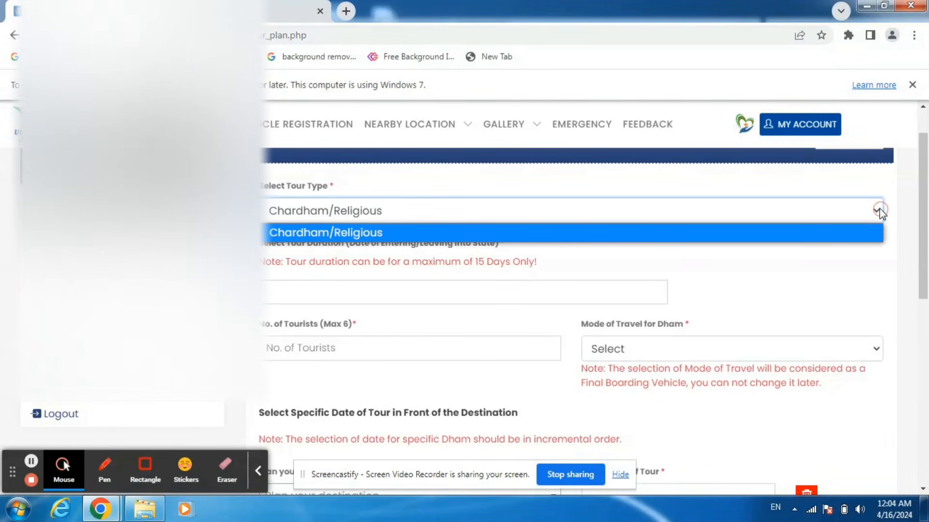
click(388, 232)
Pick 10 May to 24 May 2024 as the tour duration and apply it.
click(401, 296)
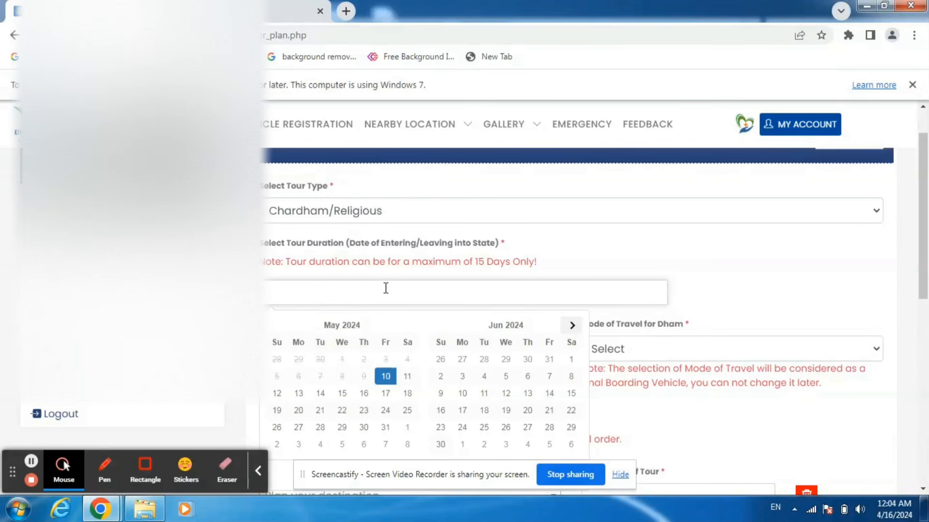
click(386, 377)
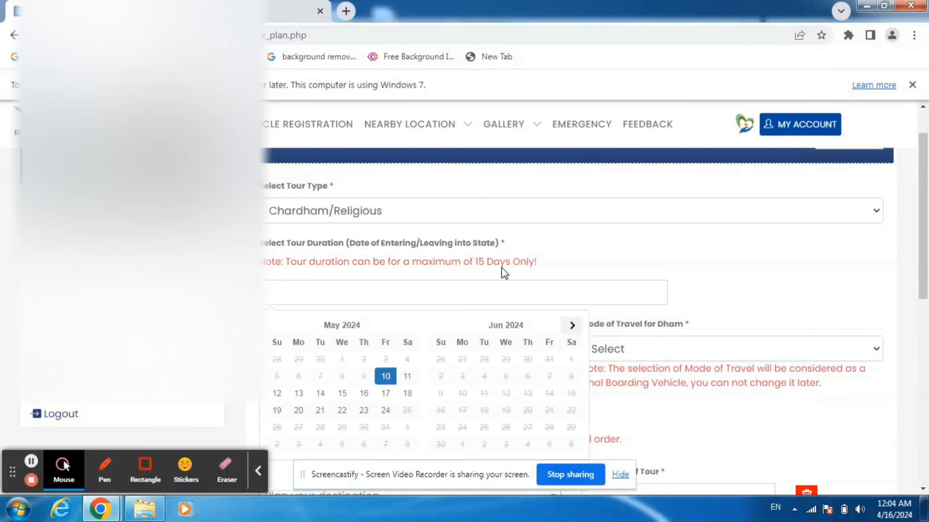
click(386, 412)
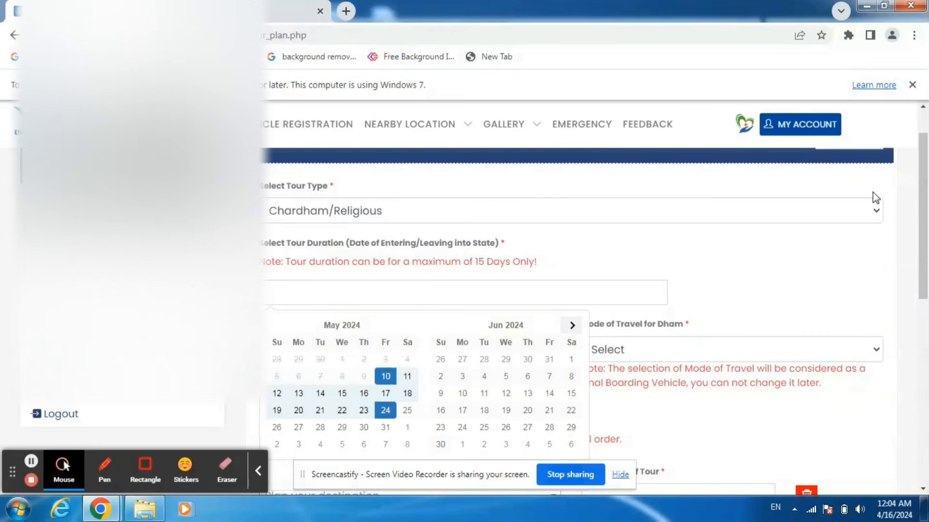
scroll(926, 239, down, 1)
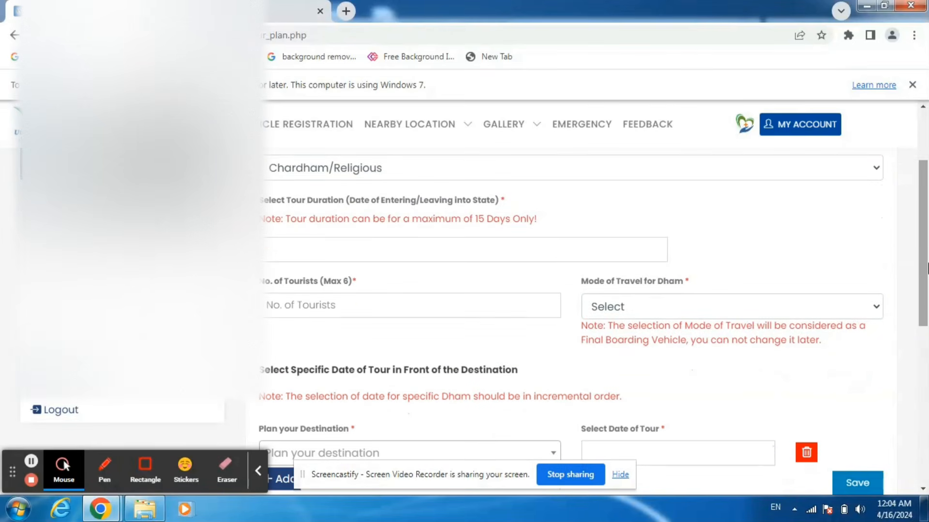
click(552, 248)
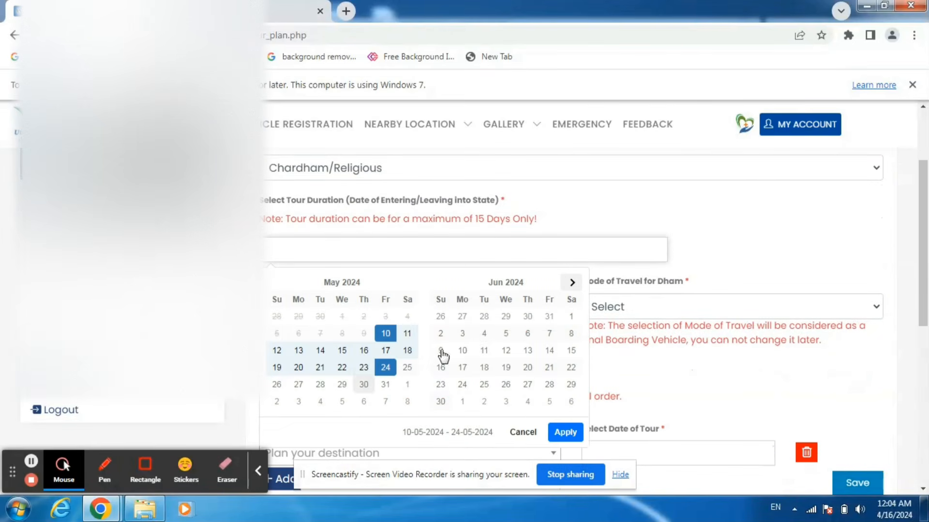
click(565, 432)
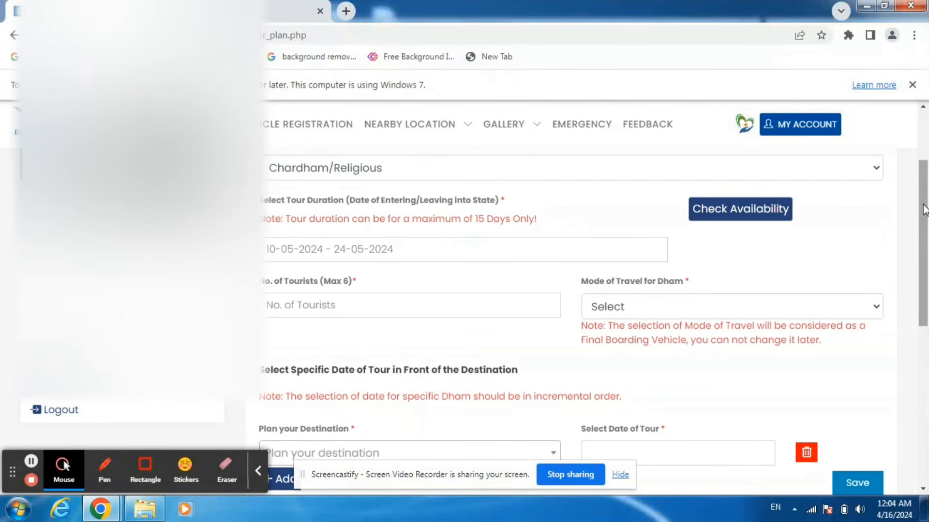
Enter 2 as the number of tourists.
drag(924, 210, 925, 230)
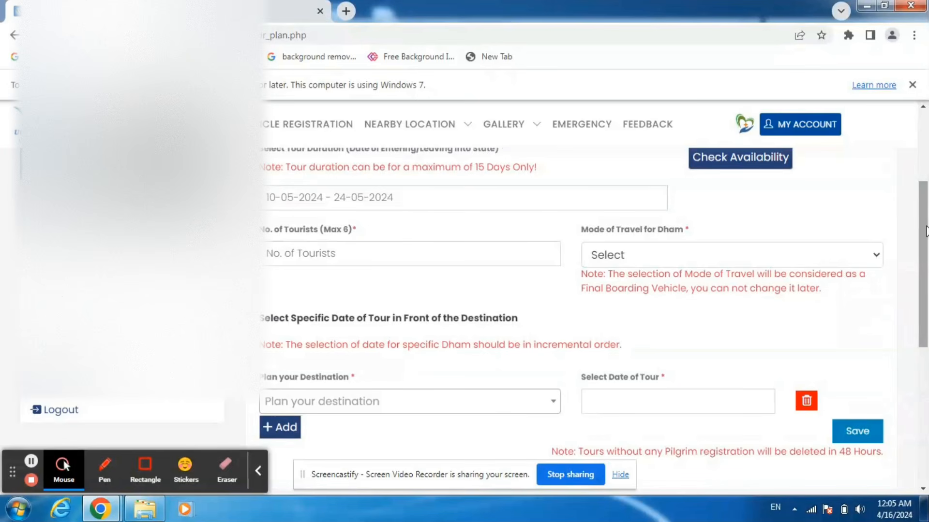
drag(925, 231, 925, 227)
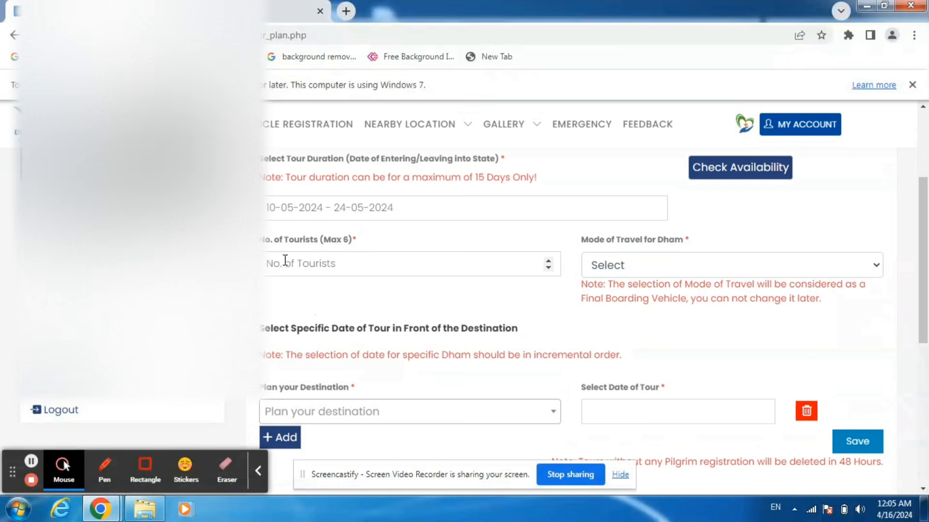
click(445, 269)
text(2)
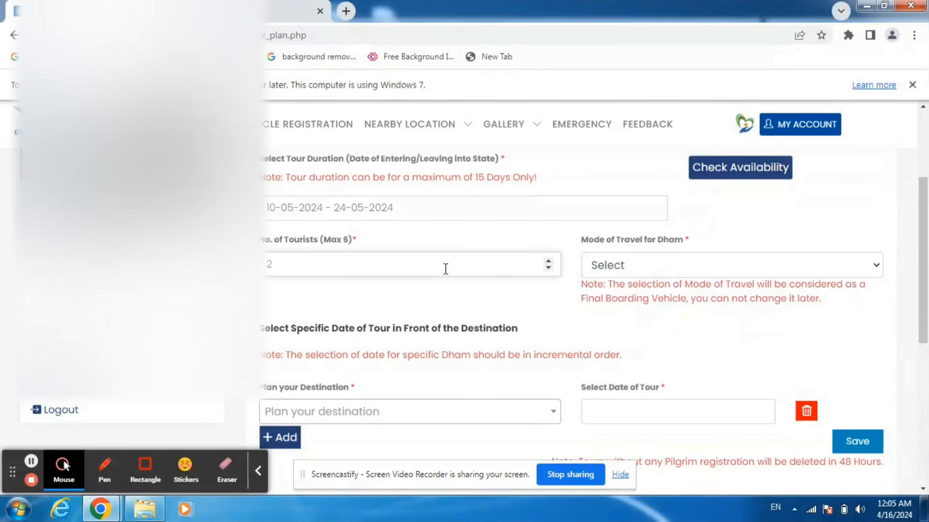
click(445, 291)
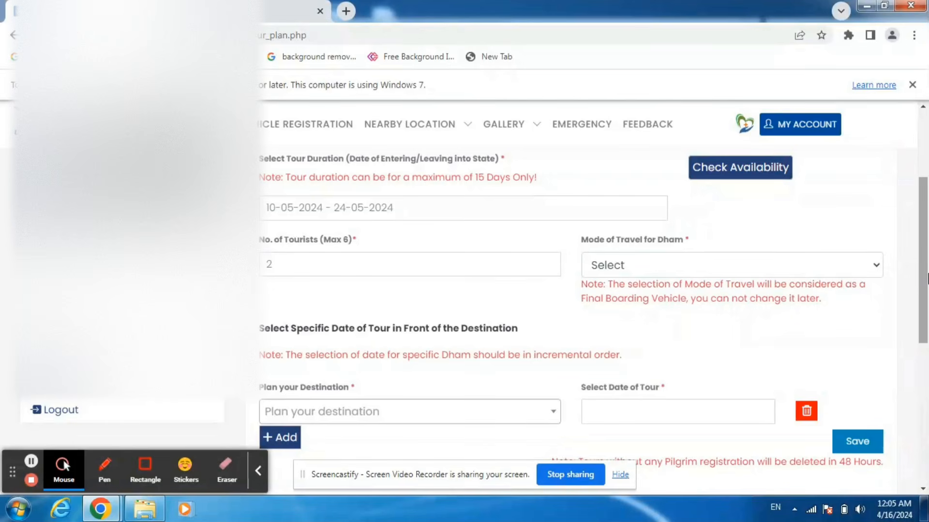
Choose By Road as the mode of travel for the Dhams.
click(925, 283)
drag(925, 282, 925, 299)
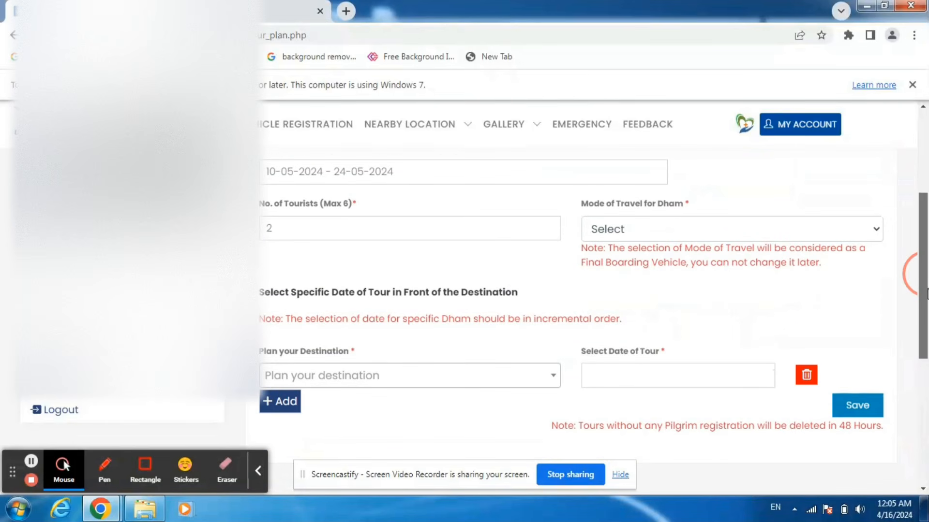
click(873, 237)
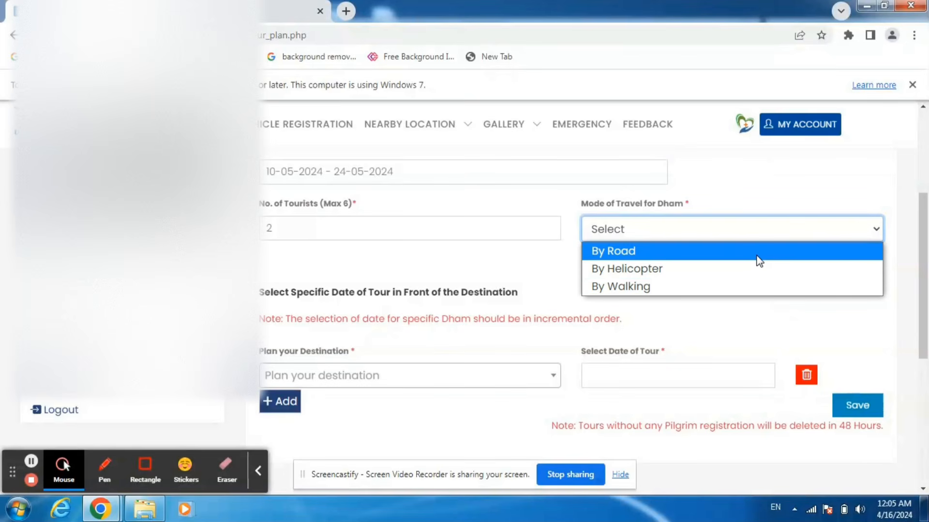
click(758, 261)
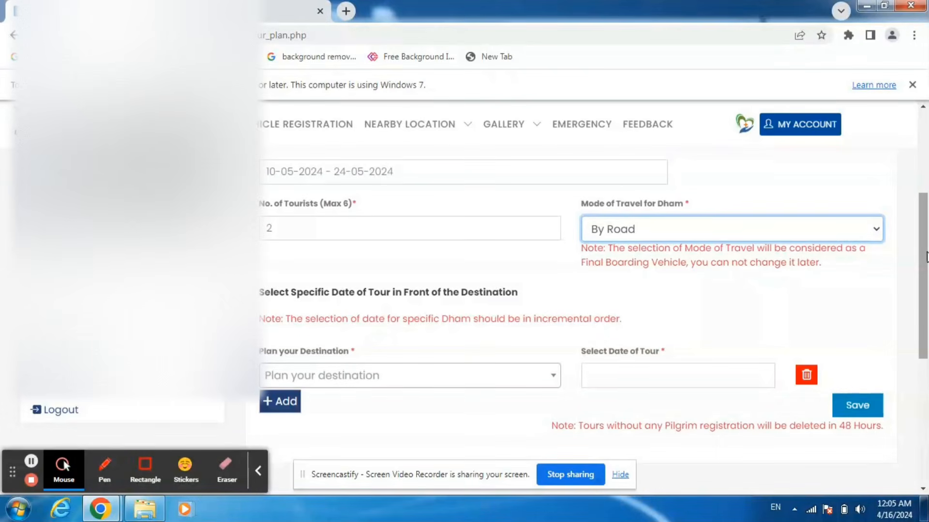
drag(925, 257, 927, 285)
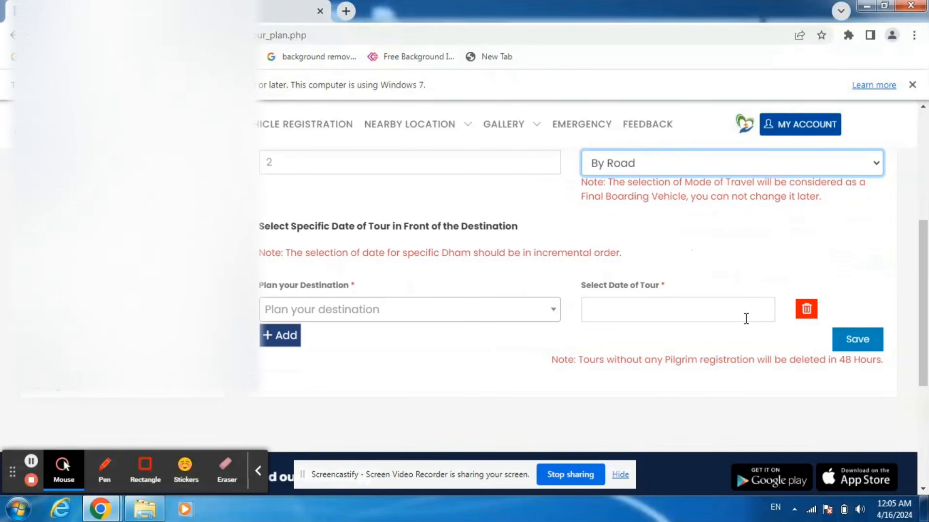
Pick Yamunotri as the first destination and add Gangotri as the second.
click(555, 311)
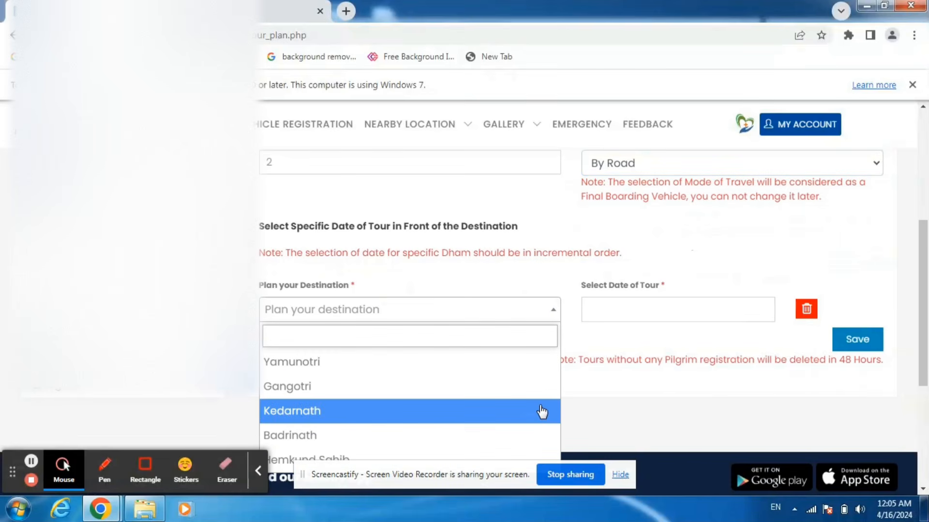
scroll(912, 281, down, 2)
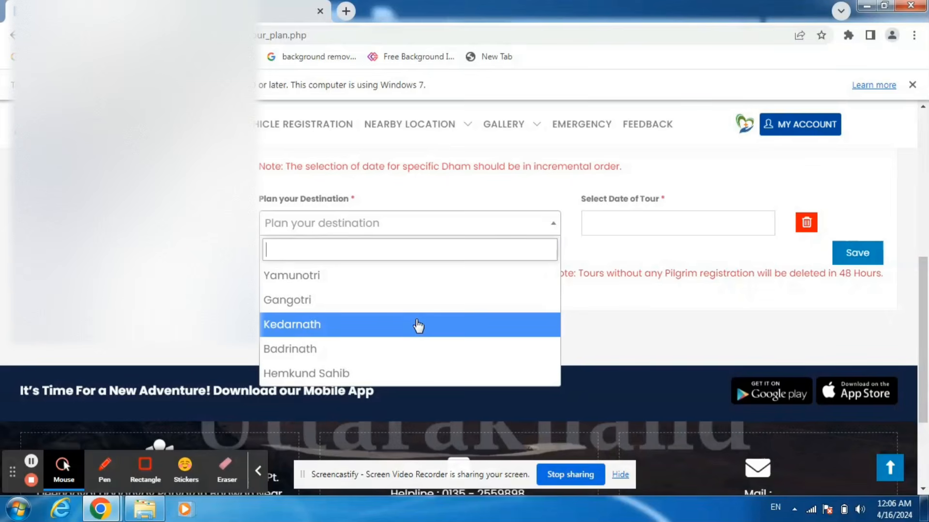
click(390, 277)
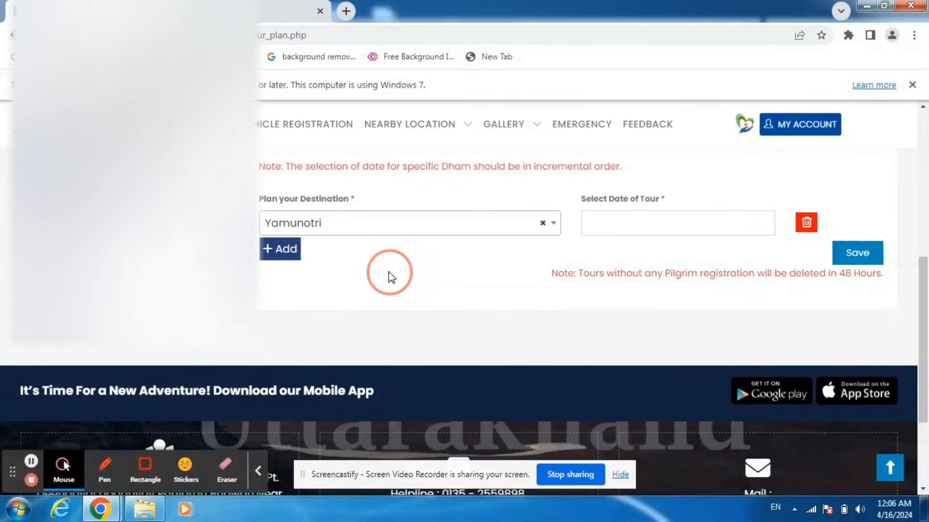
click(290, 248)
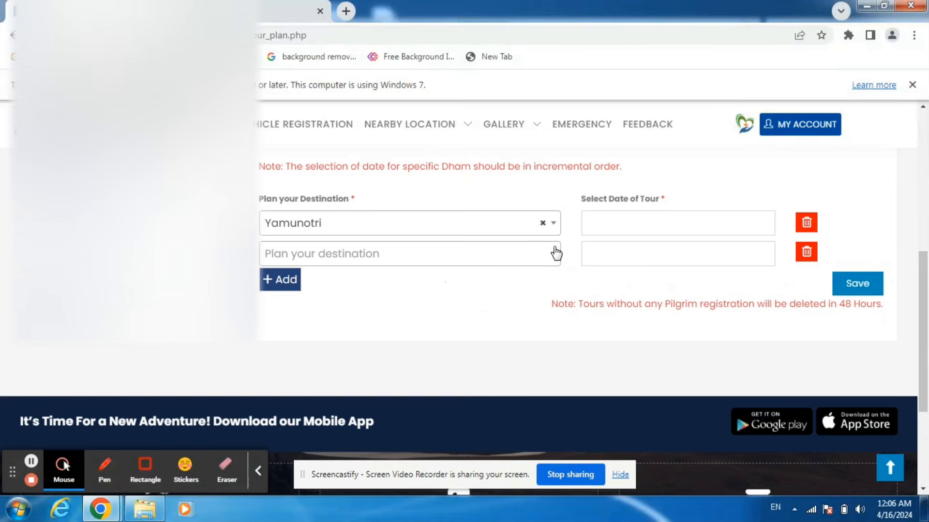
click(557, 257)
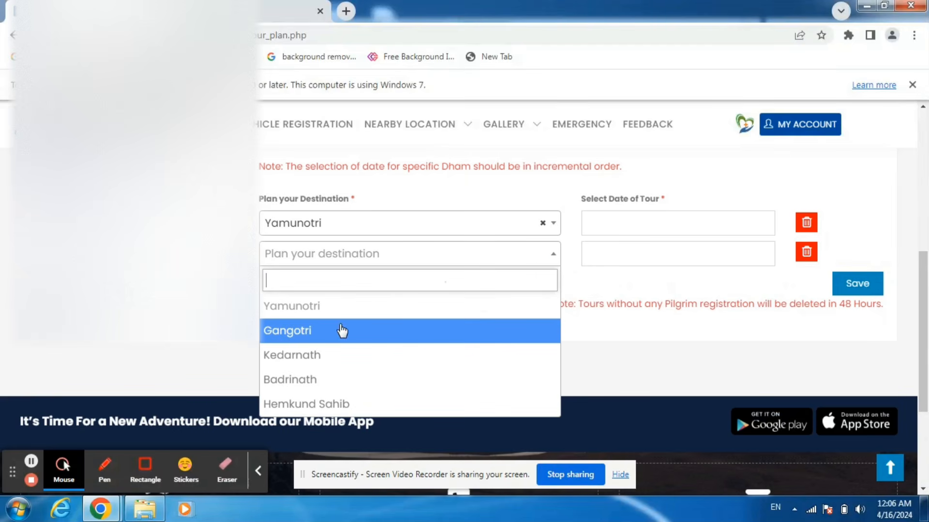
click(317, 338)
Add Kedarnath as the third destination and Badrinath as the fourth.
click(291, 289)
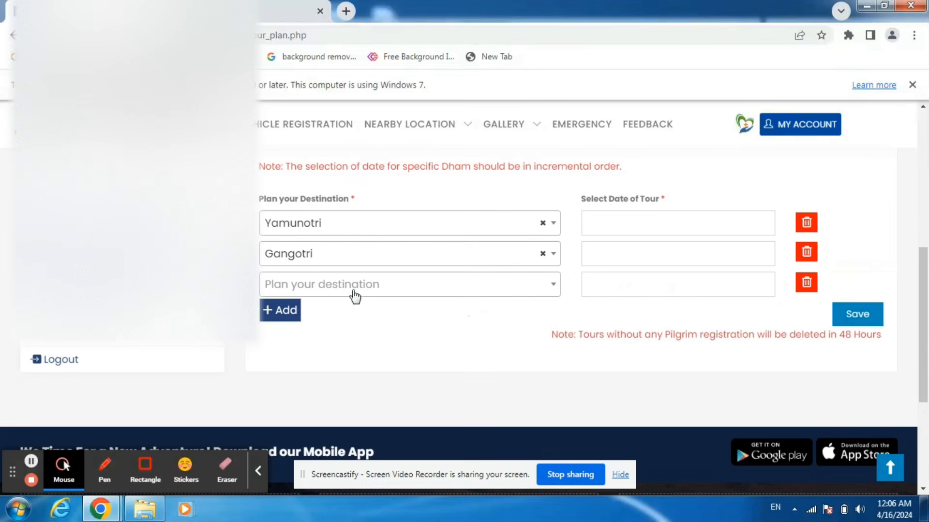
click(550, 287)
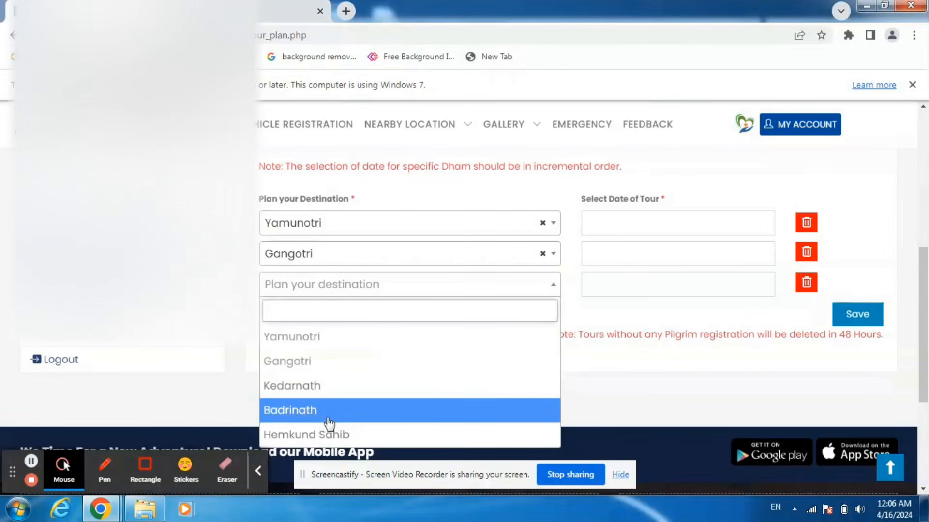
click(318, 391)
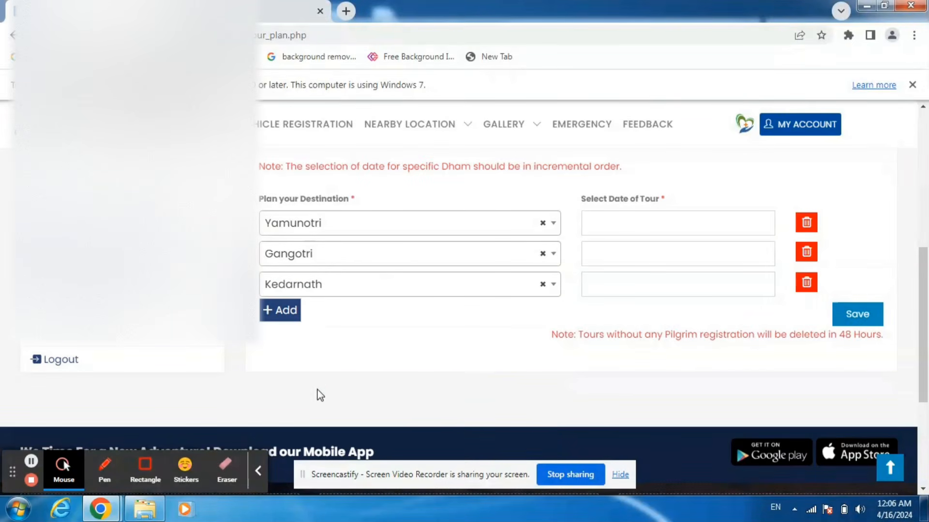
click(282, 315)
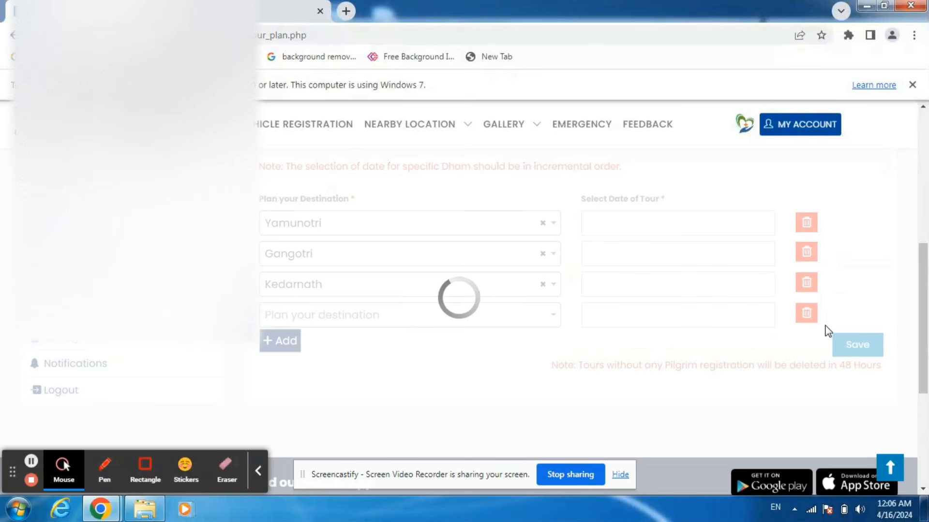
scroll(926, 294, down, 1)
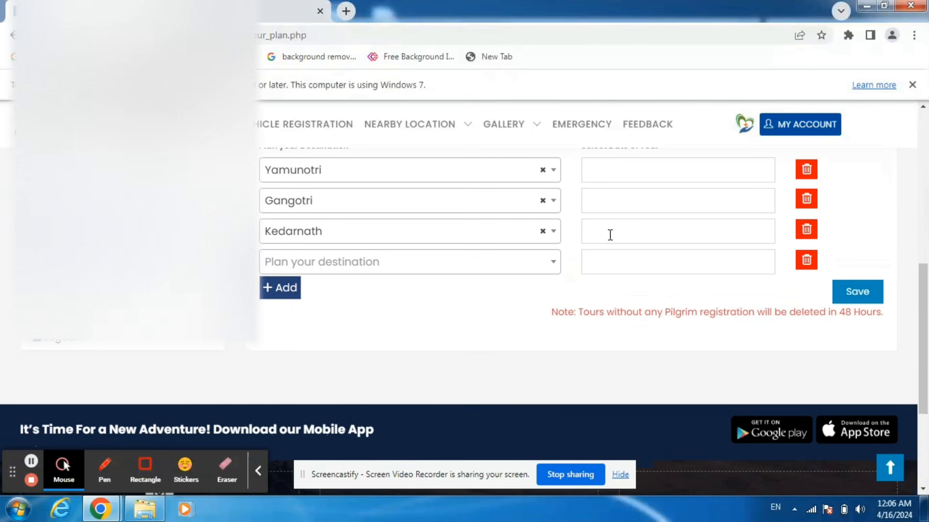
click(550, 269)
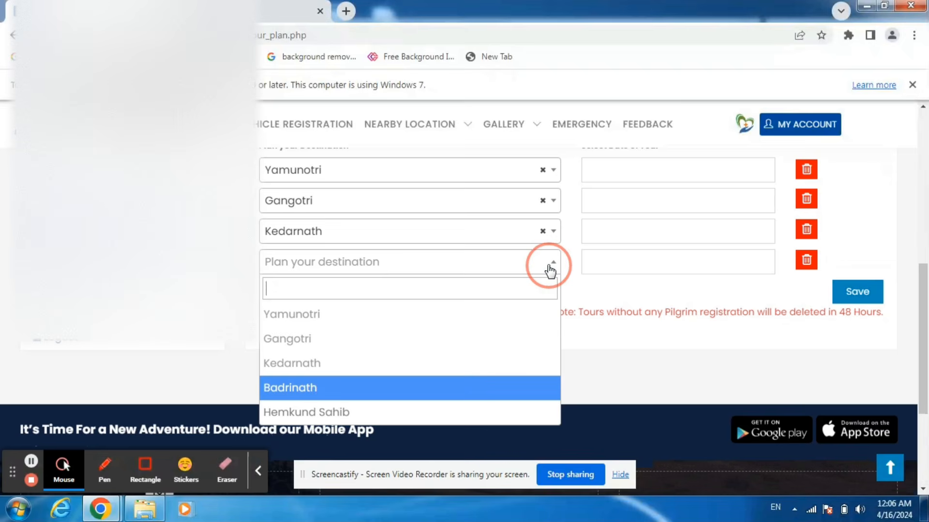
click(396, 389)
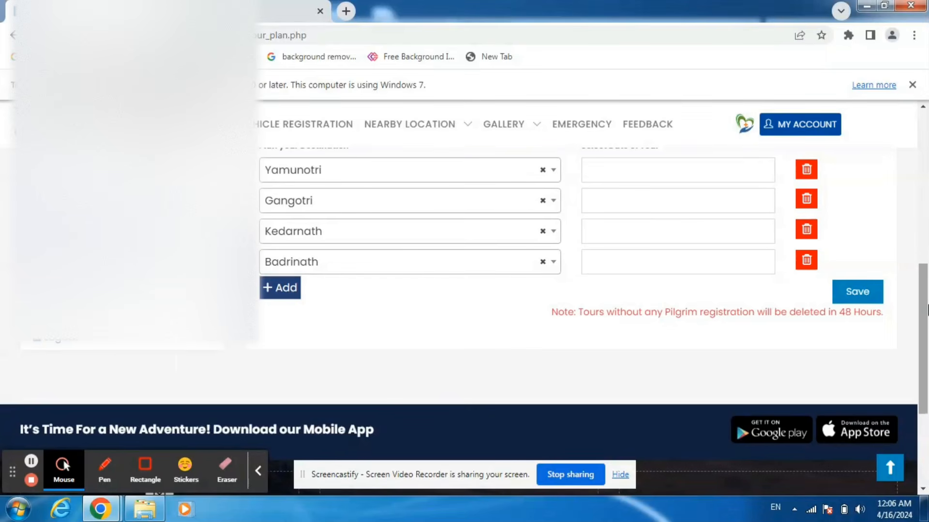
scroll(927, 337, up, 1)
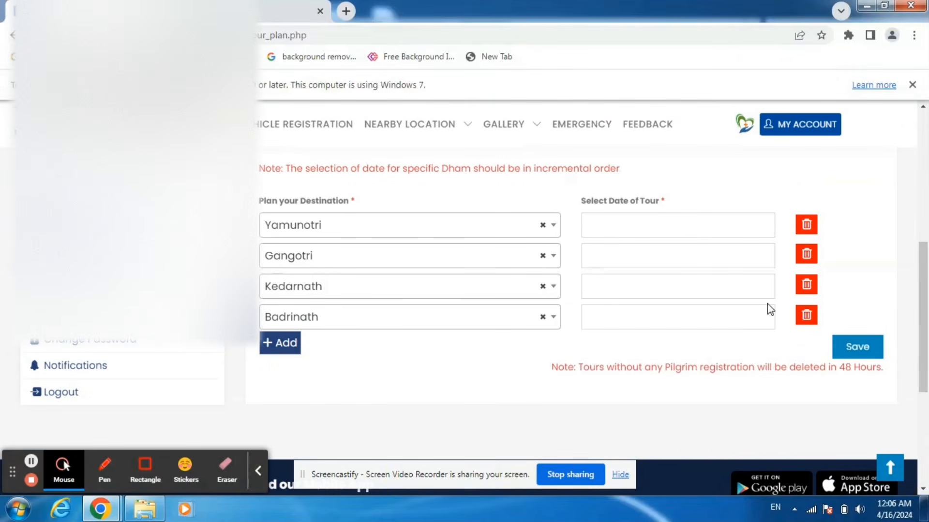
Date the Yamunotri visit 10 May 2024 and the Gangotri visit 12 May 2024.
click(687, 234)
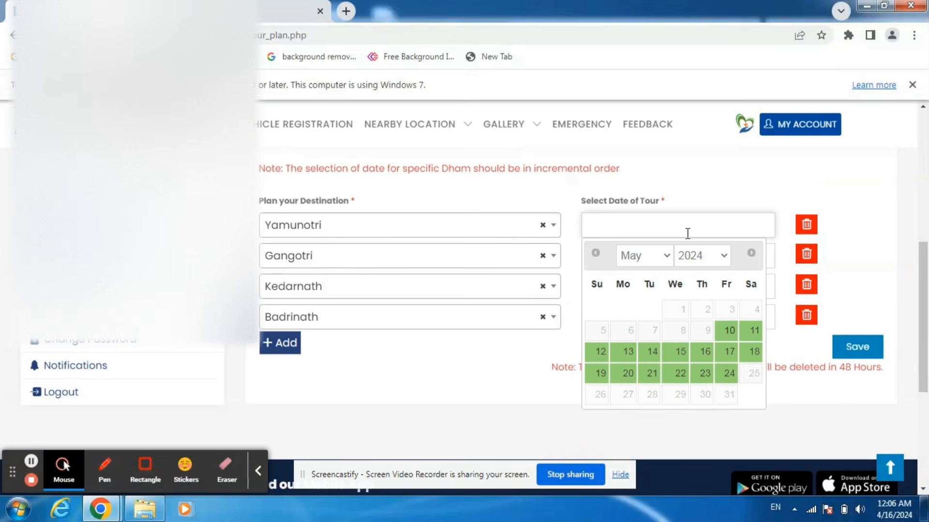
click(729, 333)
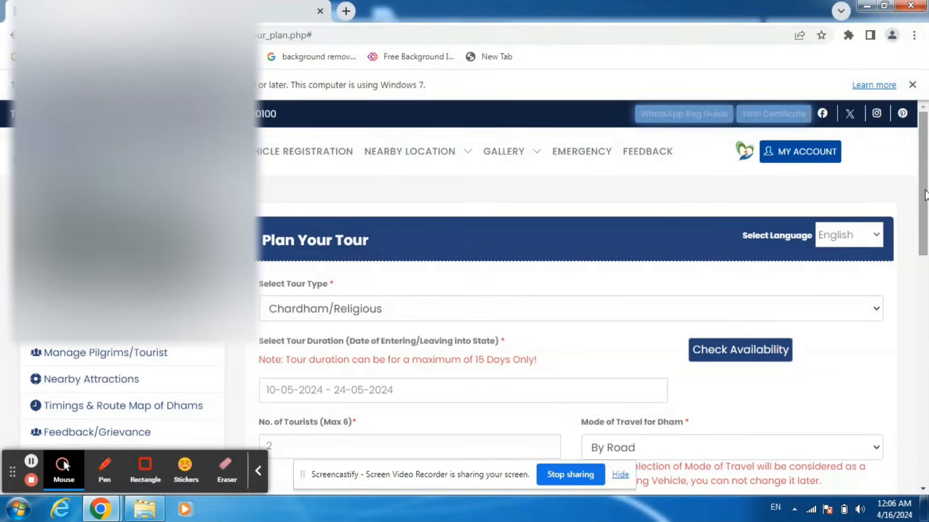
drag(925, 194, 926, 319)
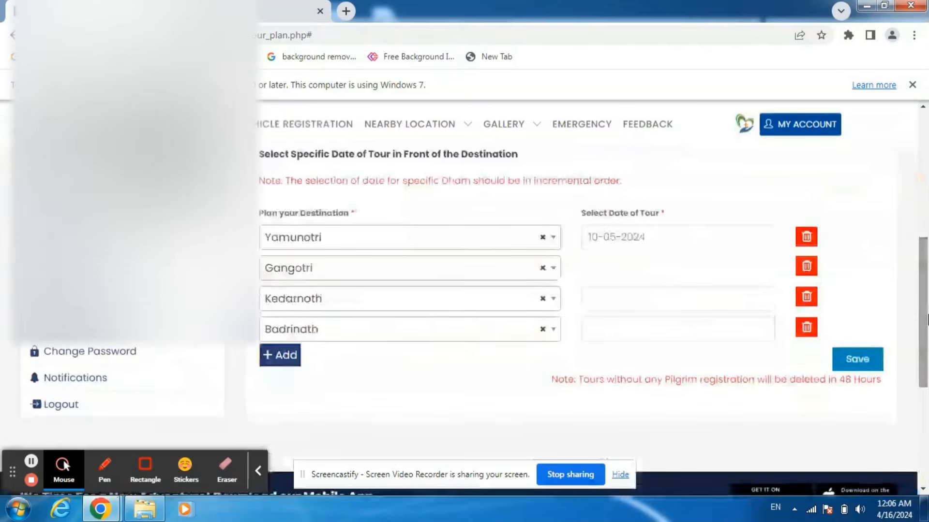
click(725, 264)
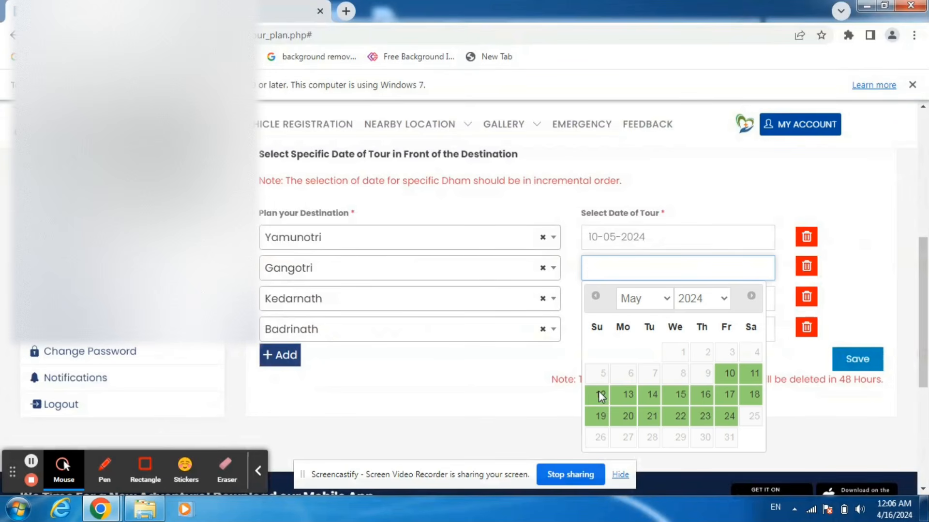
click(600, 395)
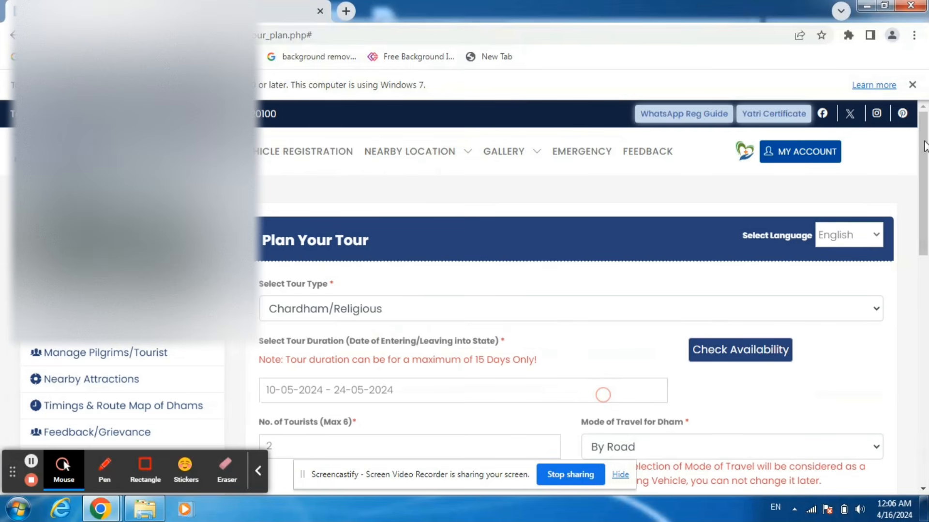
drag(924, 145, 927, 277)
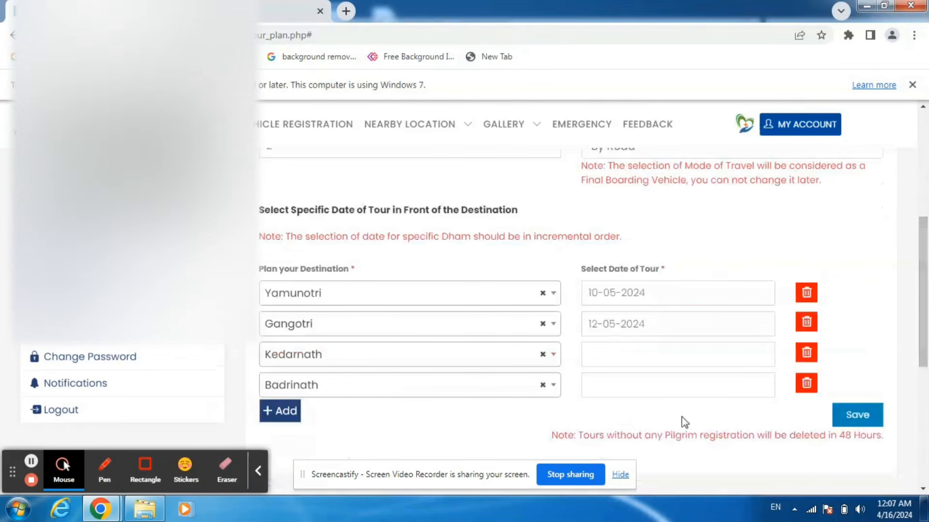
Date the Kedarnath visit 14 May 2024 and the Badrinath visit 17 May 2024.
click(677, 354)
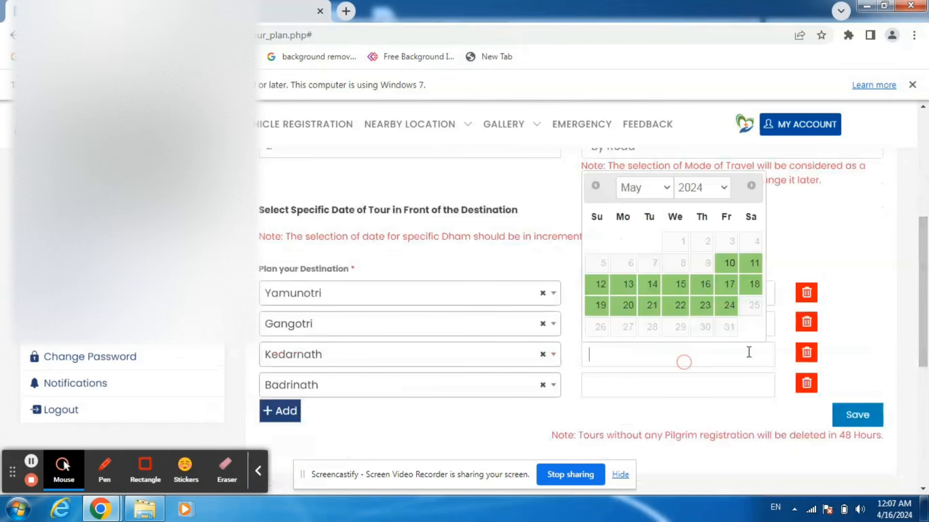
click(656, 289)
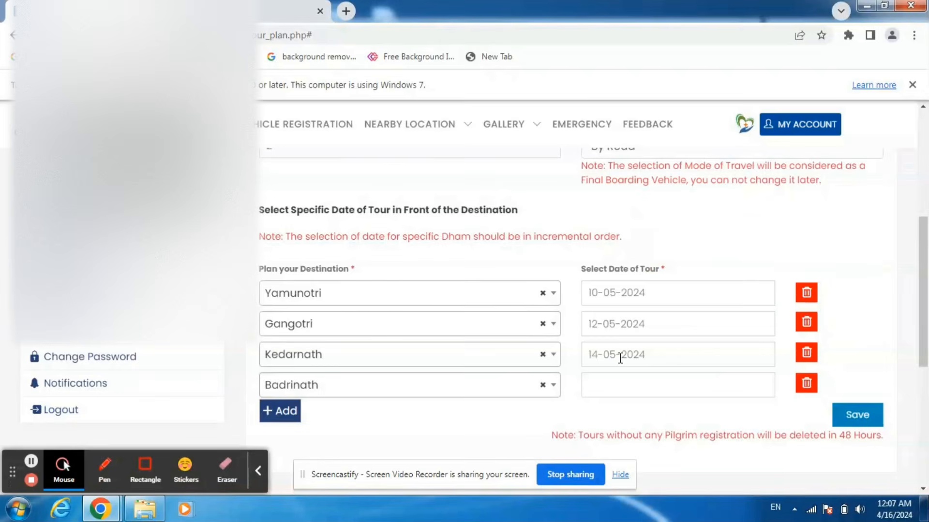
click(600, 355)
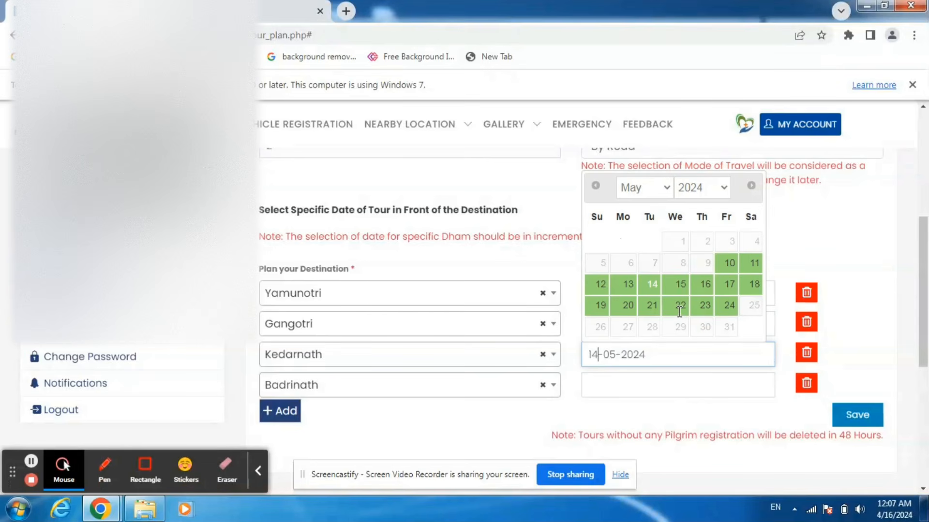
click(659, 285)
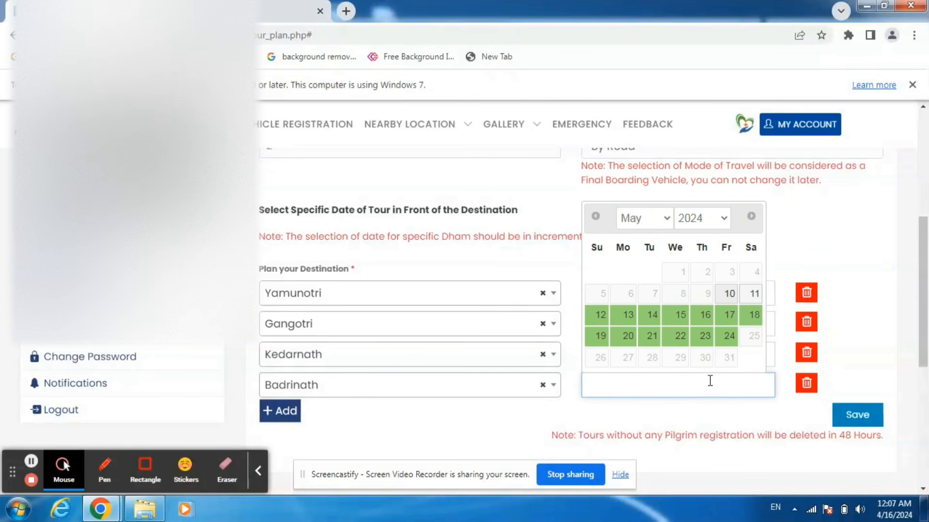
click(728, 315)
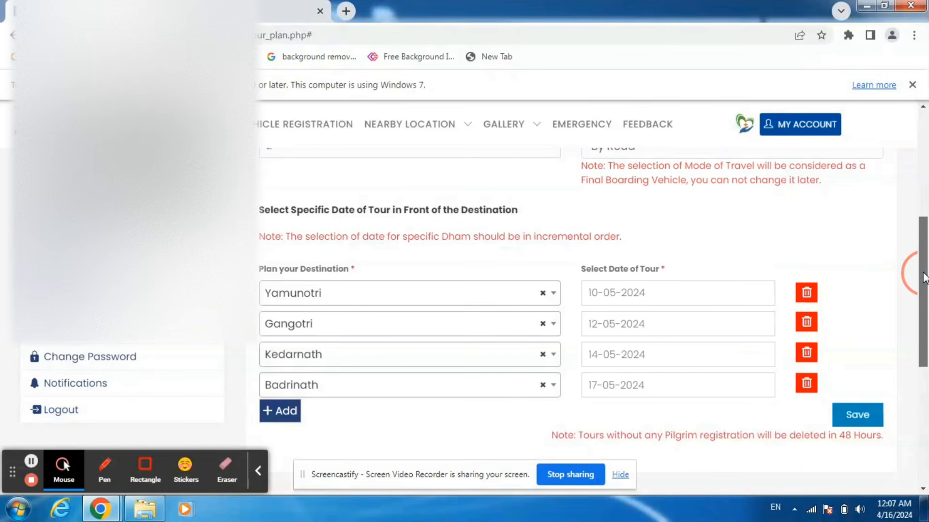
Save the tour as Tour_16042024.1 and acknowledge the 'Tour Created Successfully' alert.
drag(923, 278, 926, 300)
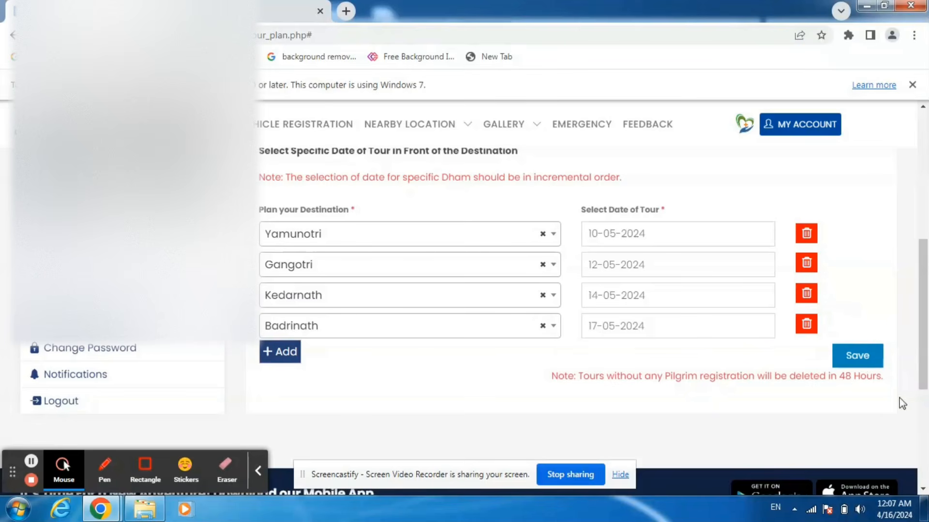
click(865, 356)
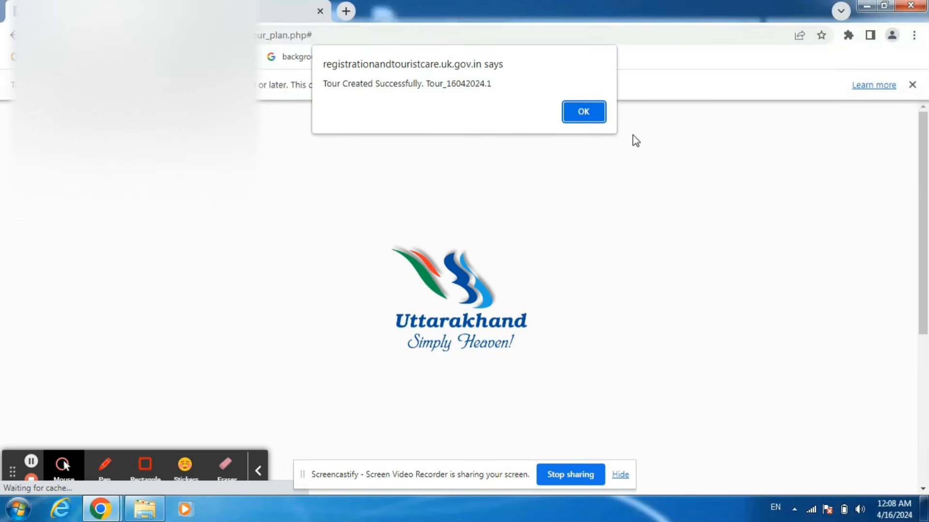
click(587, 119)
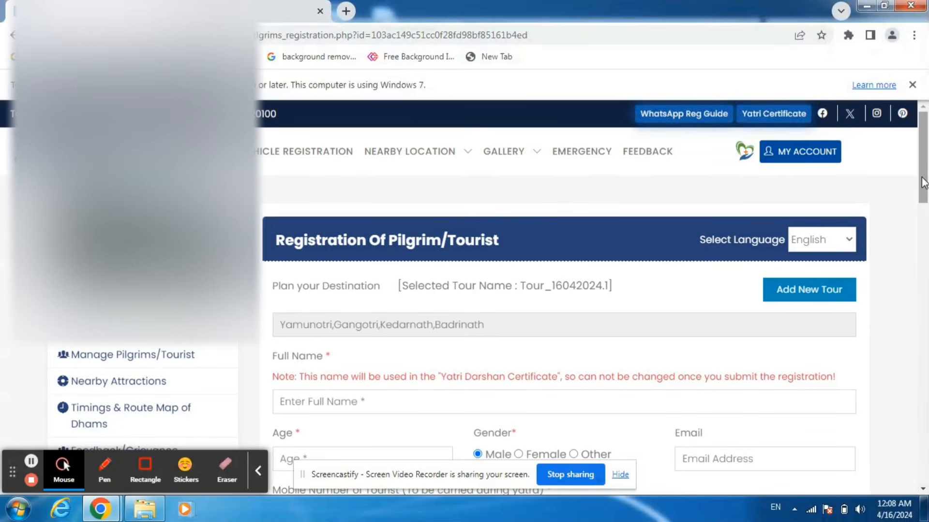
Enter the pilgrim's full name and an age of 35.
drag(921, 179, 924, 218)
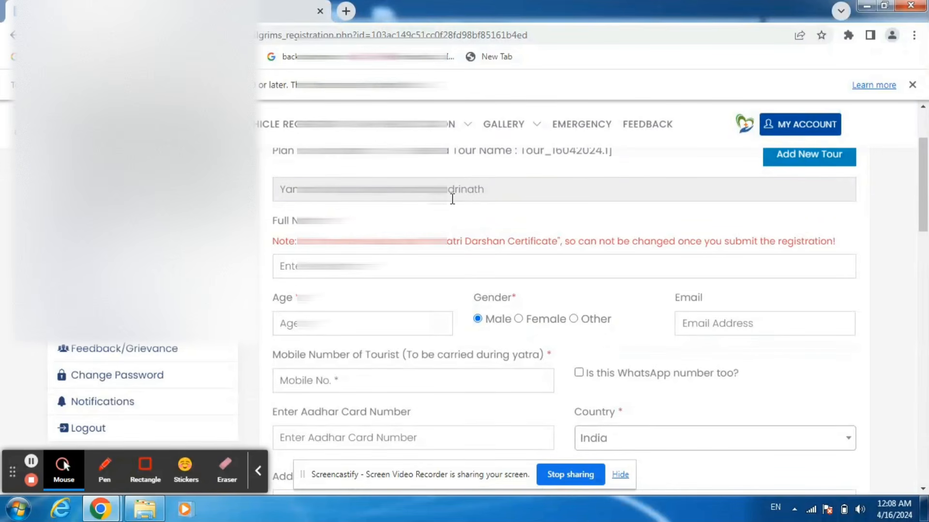
click(435, 267)
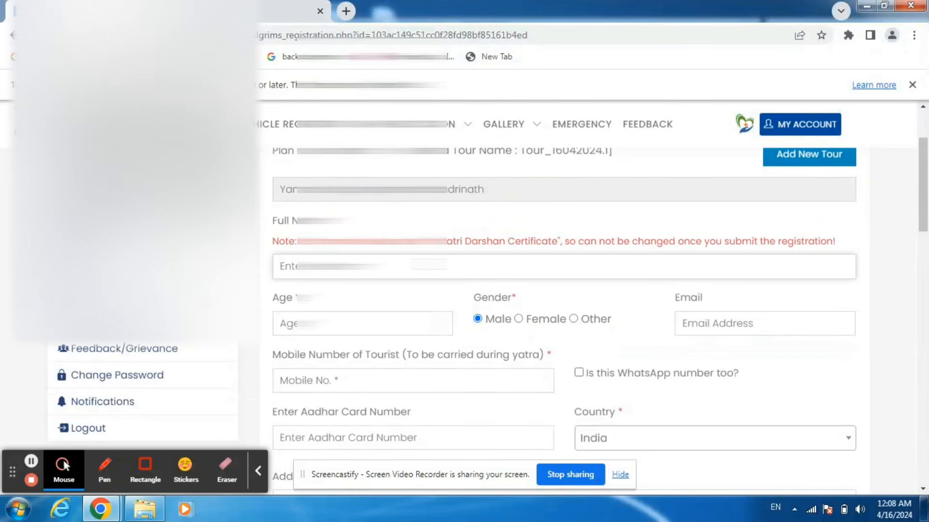
click(401, 319)
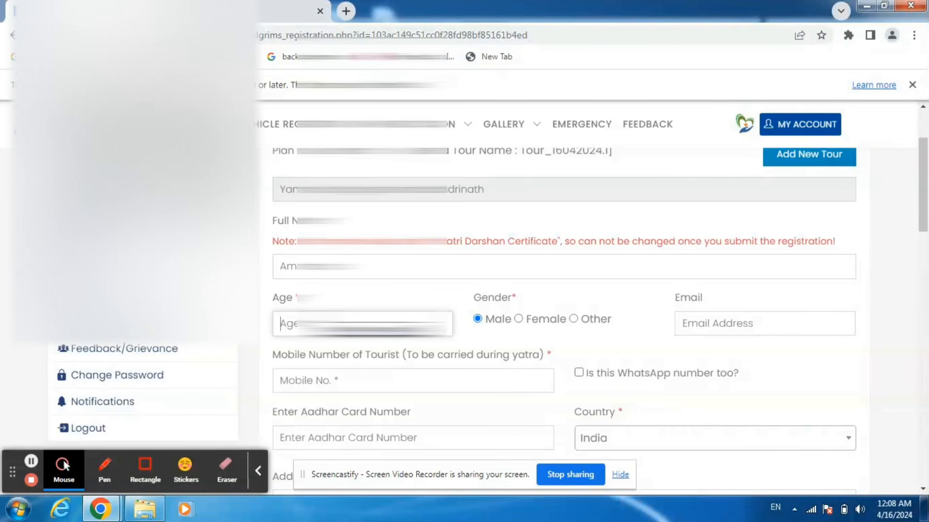
text(38)
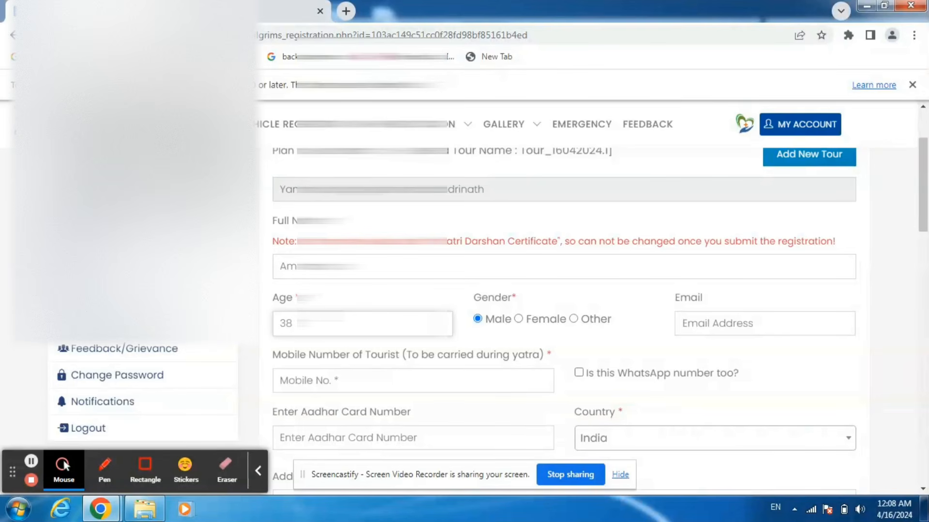
key(BackSpace)
text(5)
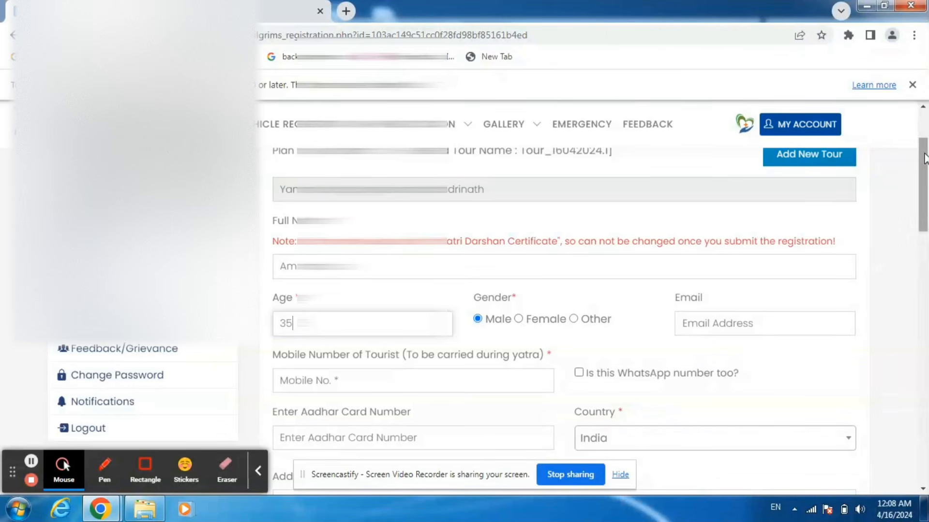
Enter the pilgrim's mobile number.
scroll(696, 205, down, 2)
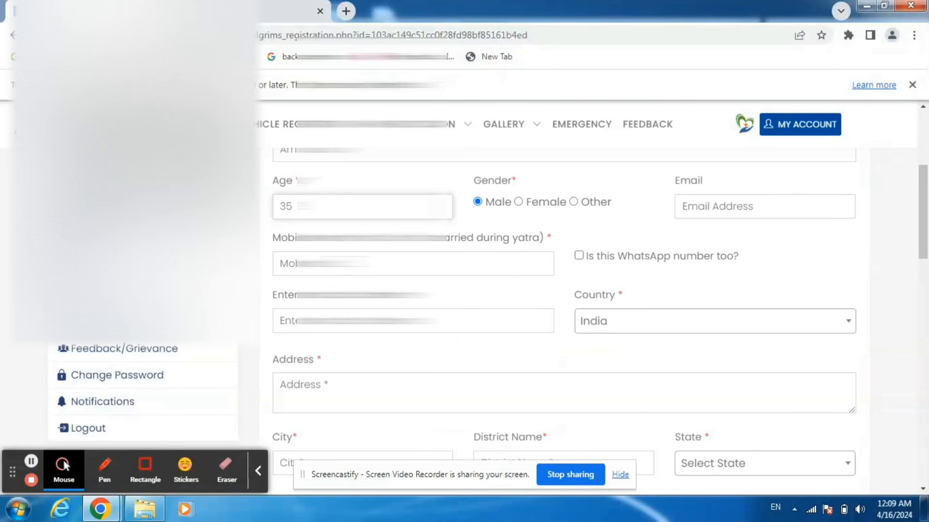
click(367, 264)
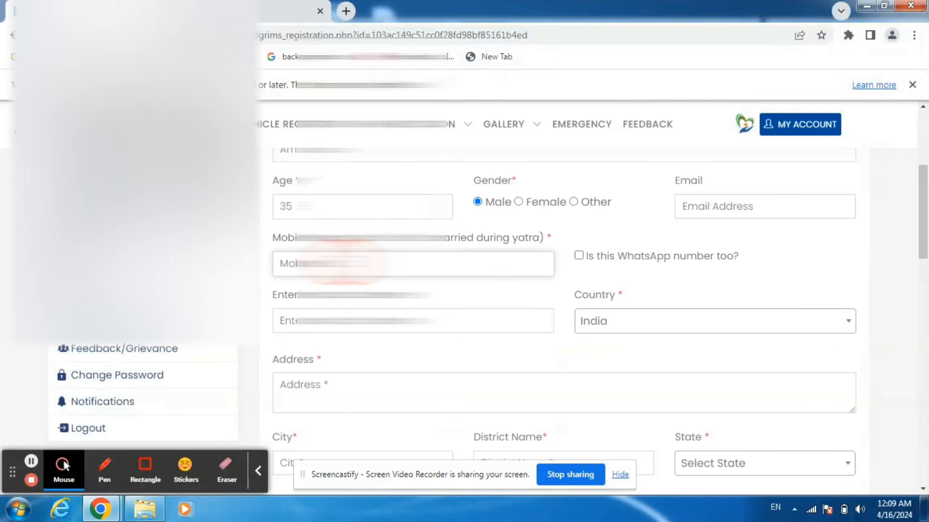
text(977)
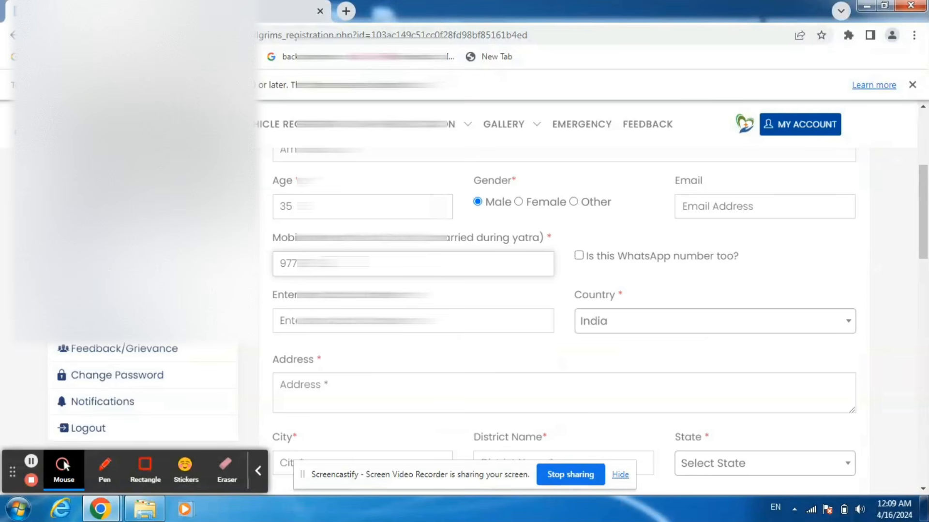
text(***)
click(550, 289)
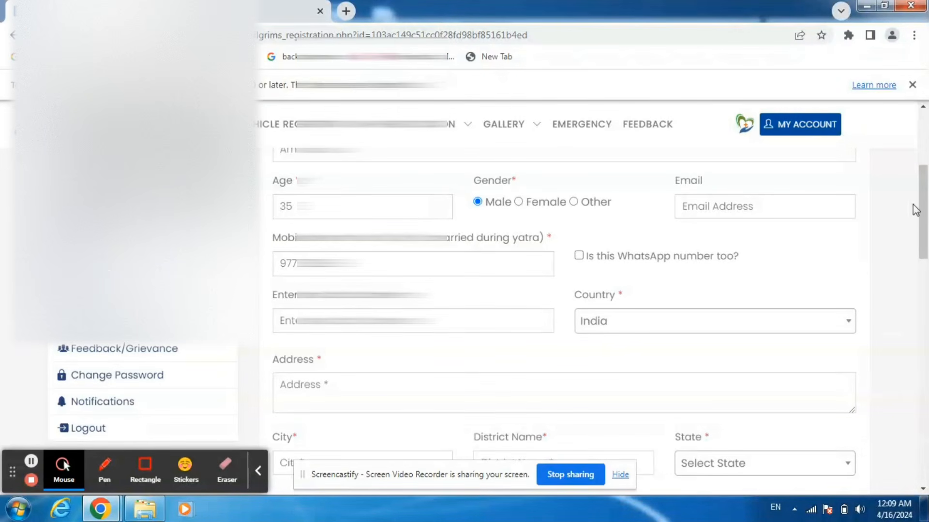
Fill in the pilgrim's street address, typing its start and pasting the rest.
drag(923, 221, 924, 242)
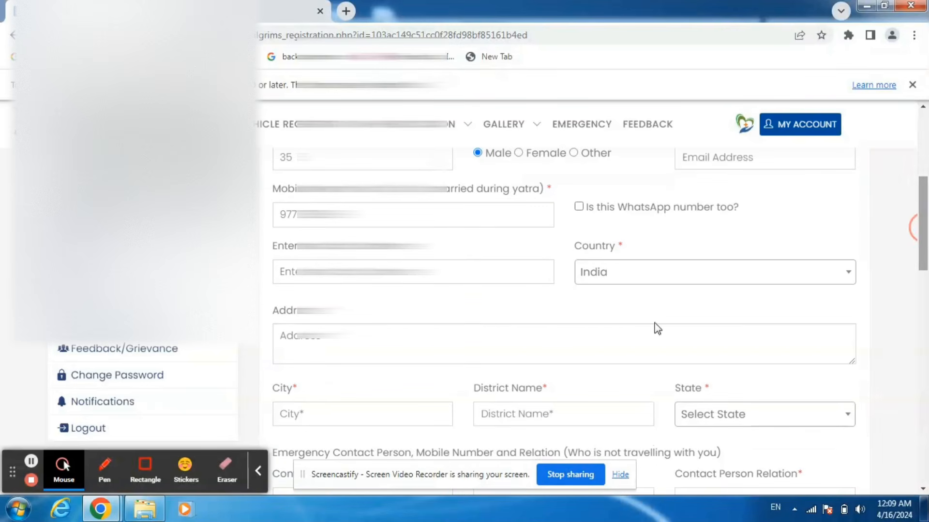
click(471, 274)
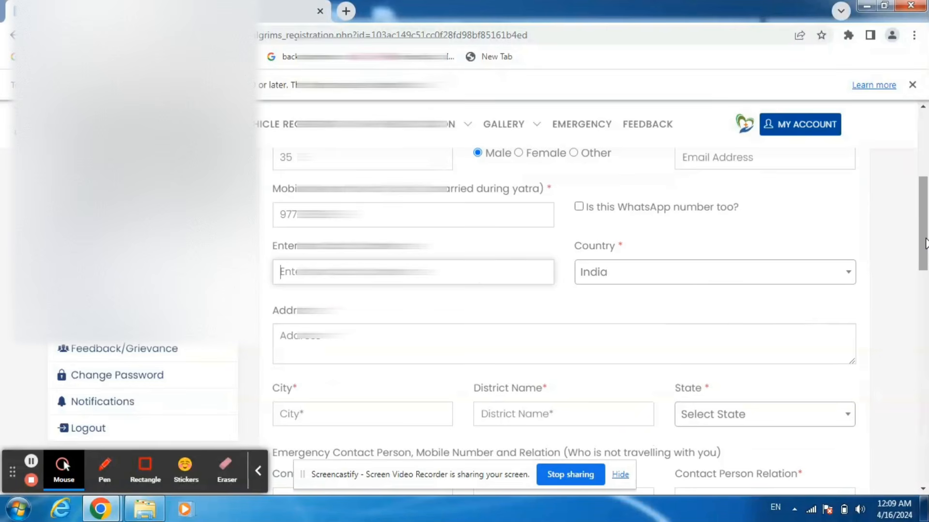
drag(925, 242, 908, 256)
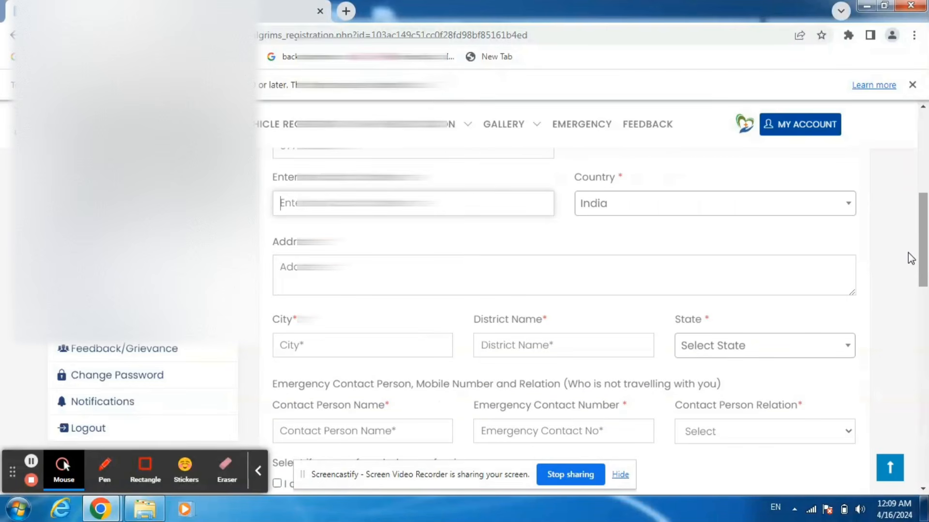
click(565, 278)
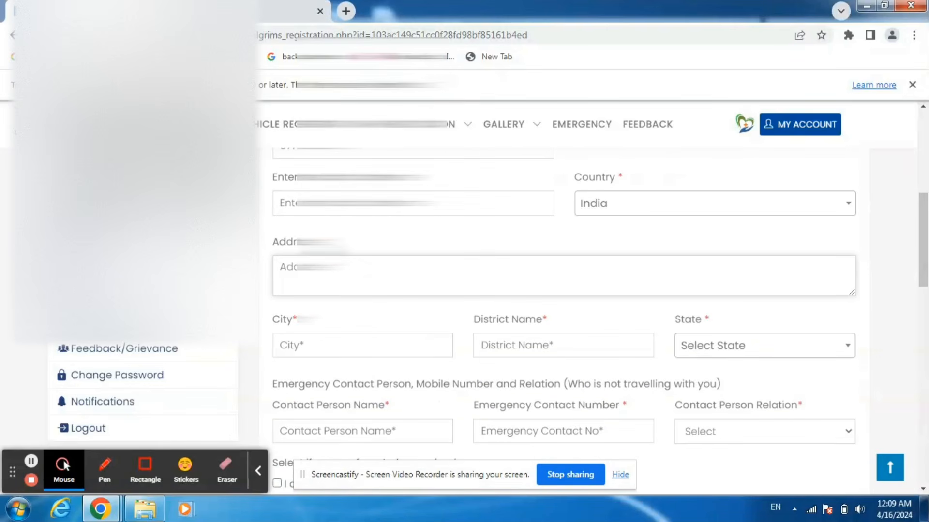
text(65)
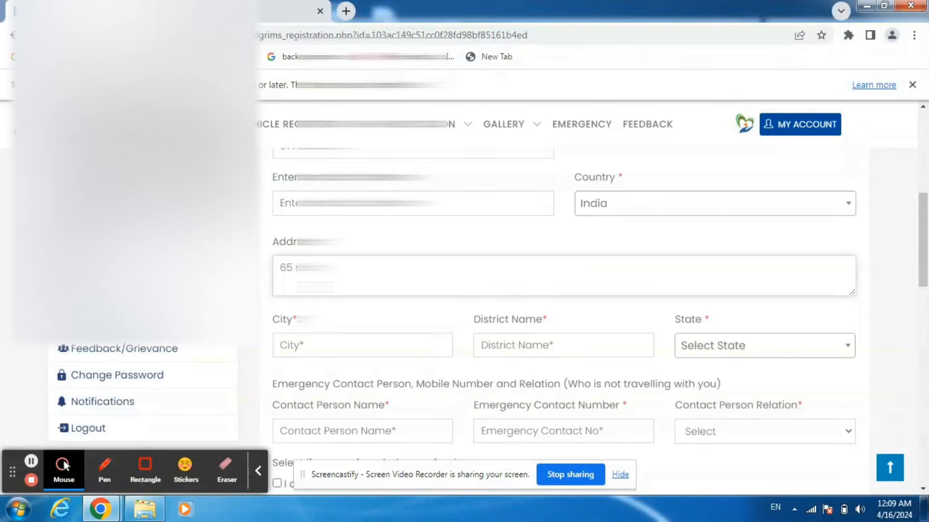
key(ctrl+v)
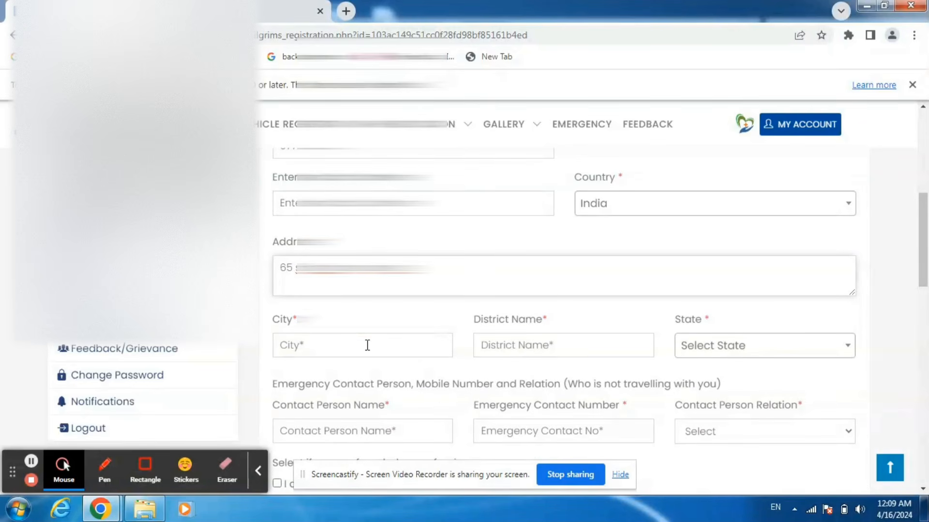
Enter 'indore' as both the city and the district name.
click(367, 345)
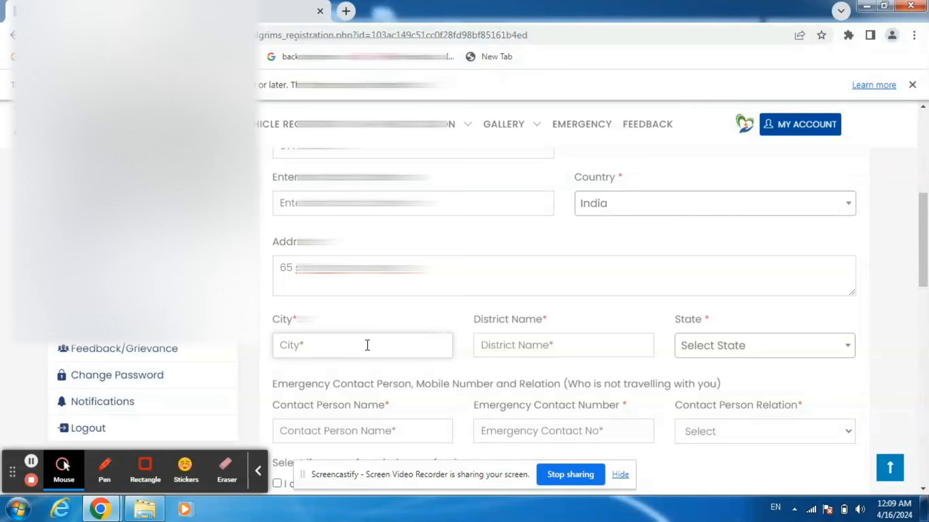
text(indore)
click(575, 346)
text(indore)
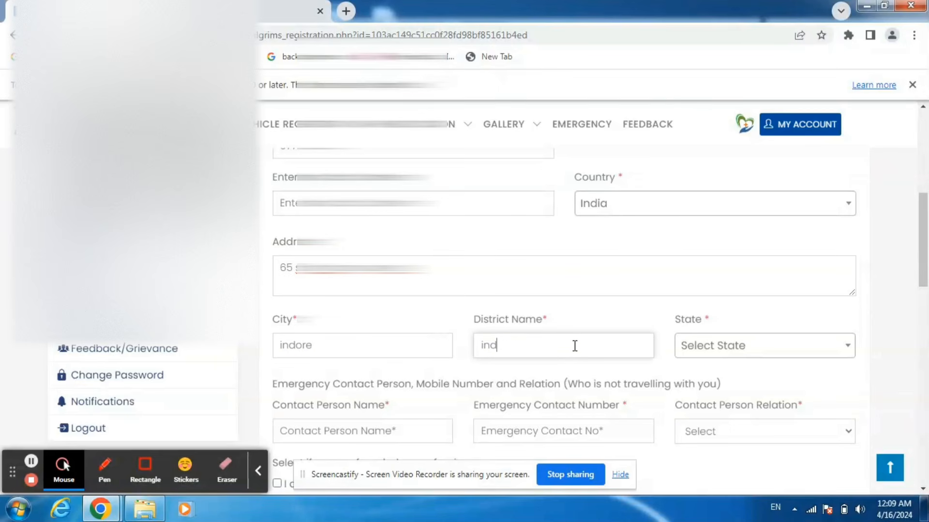
Select Madhya Pradesh as the state.
click(849, 350)
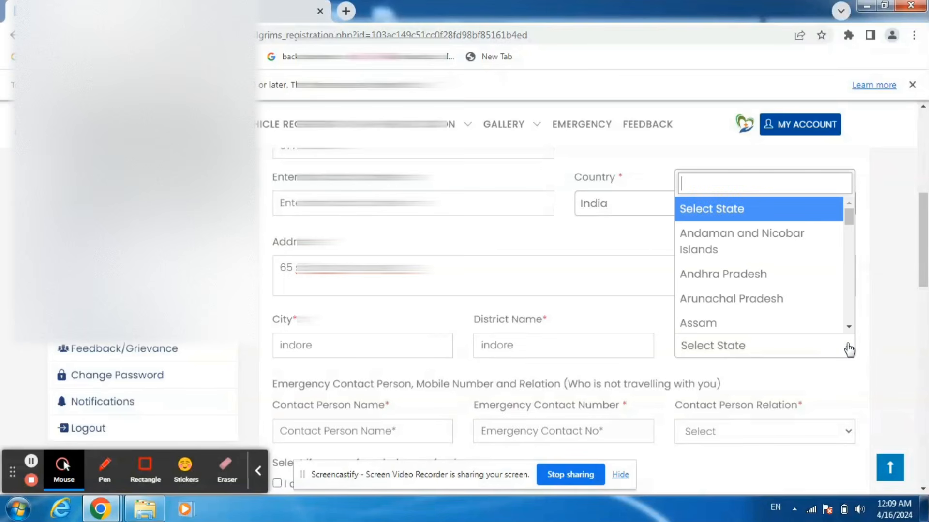
text(m)
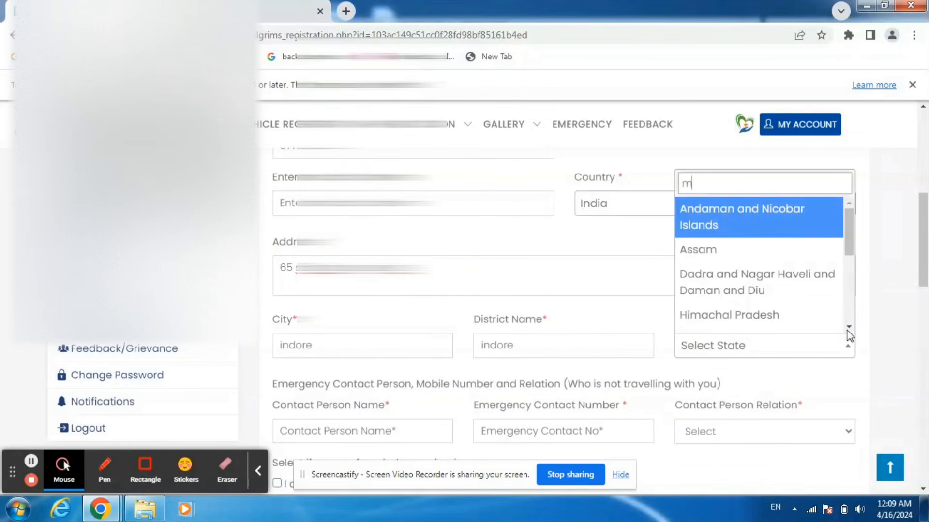
click(848, 329)
click(848, 329)
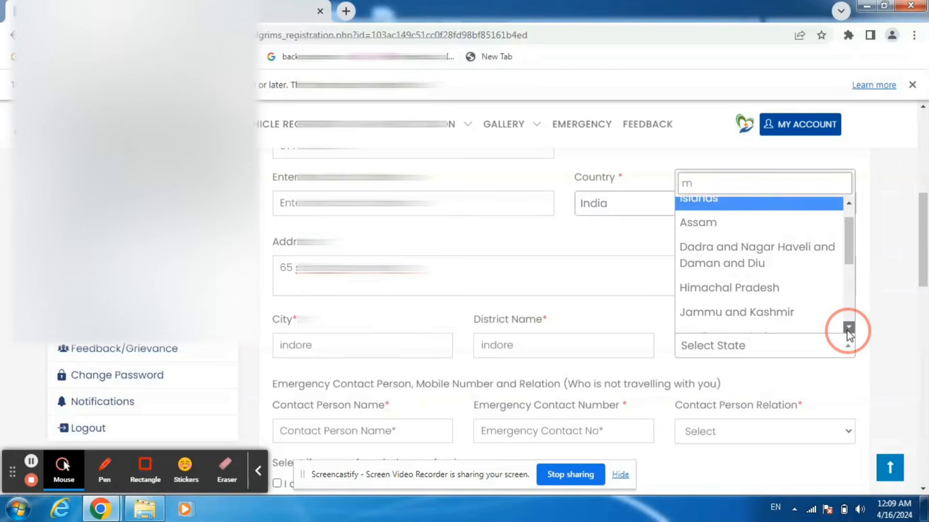
click(848, 329)
click(848, 329)
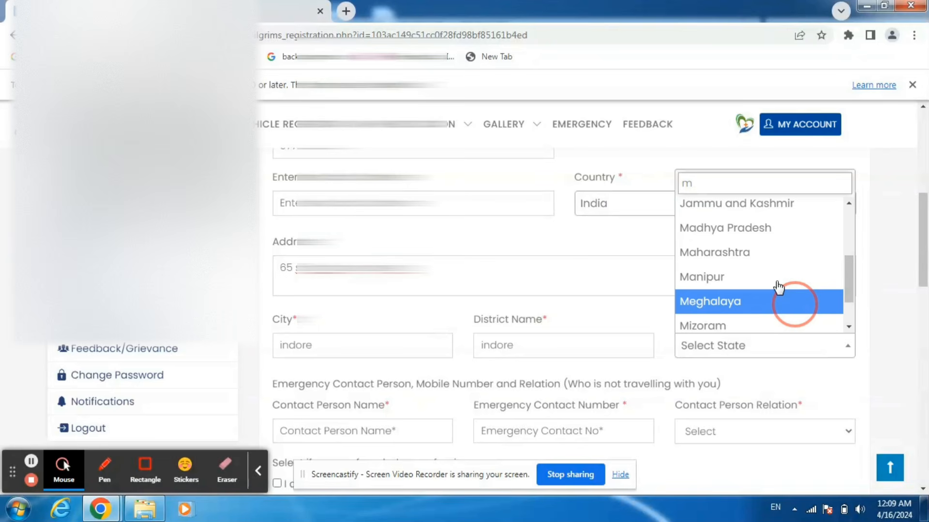
click(744, 229)
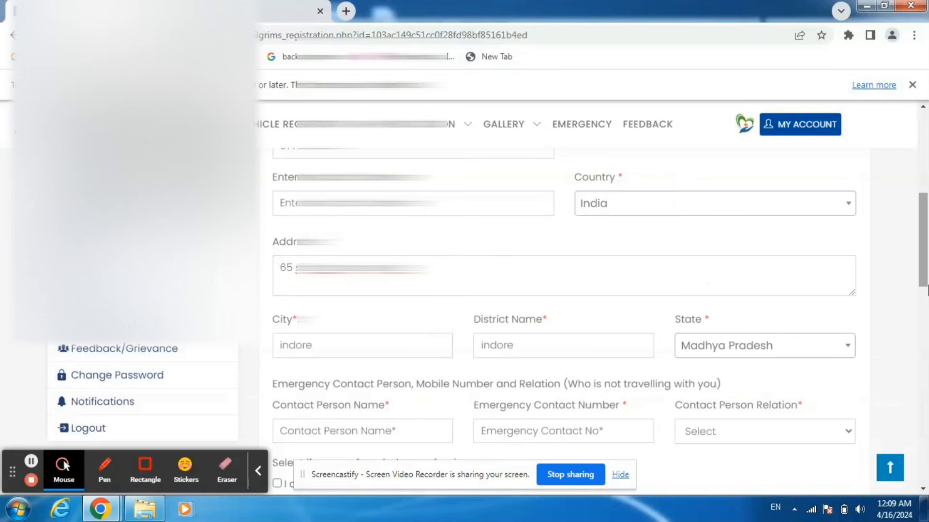
scroll(924, 276, down, 3)
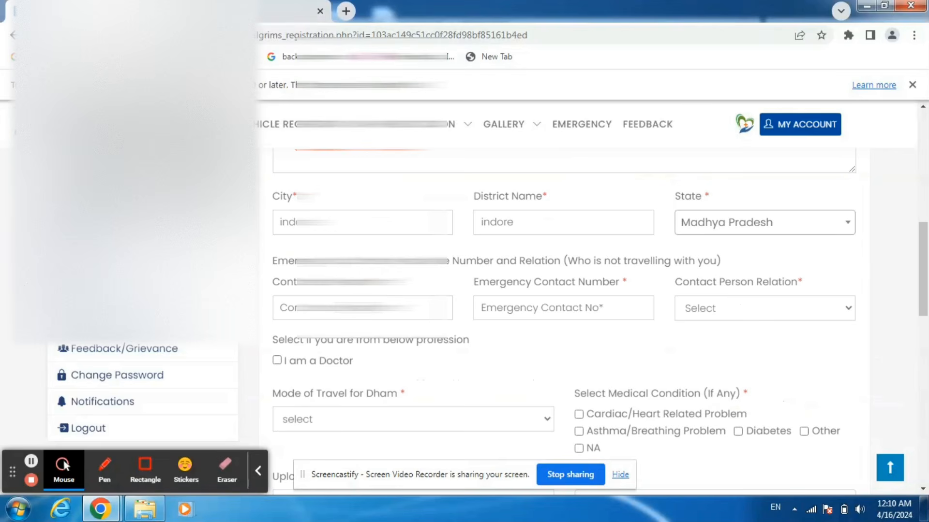
Enter the emergency contact person's name and set their relation to Spouse.
click(363, 308)
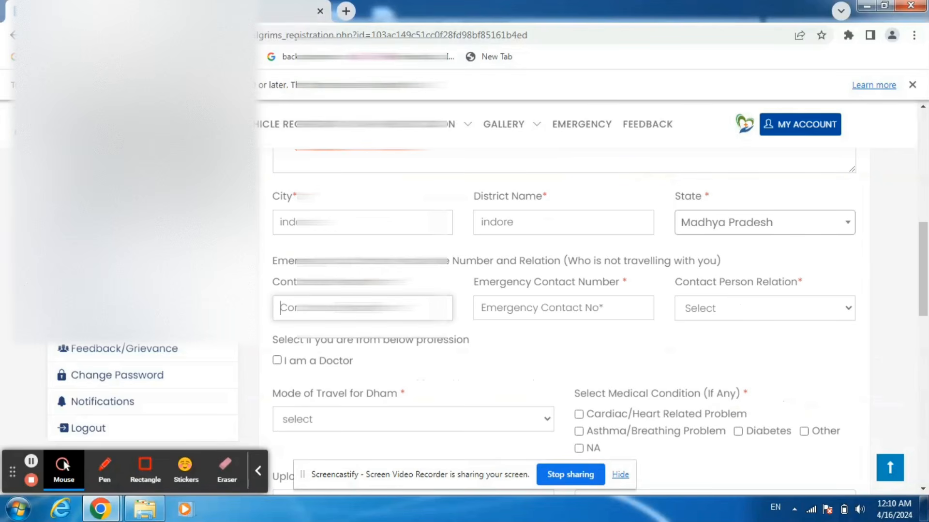
text(sanjan)
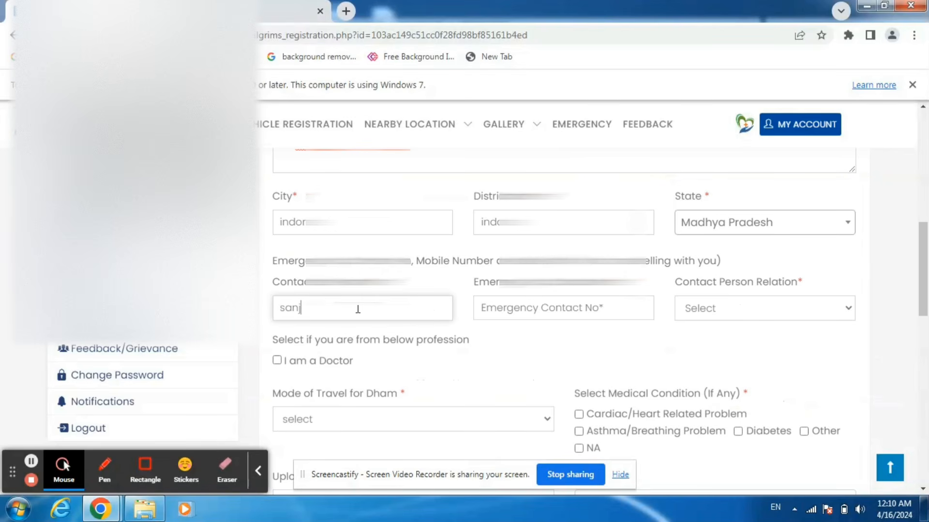
click(518, 312)
scroll(678, 290, down, 1)
click(823, 278)
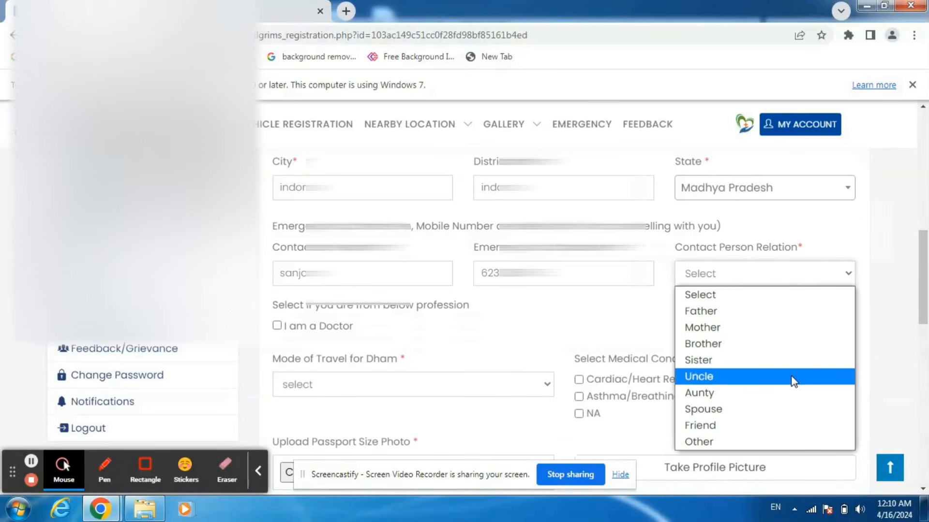
click(775, 417)
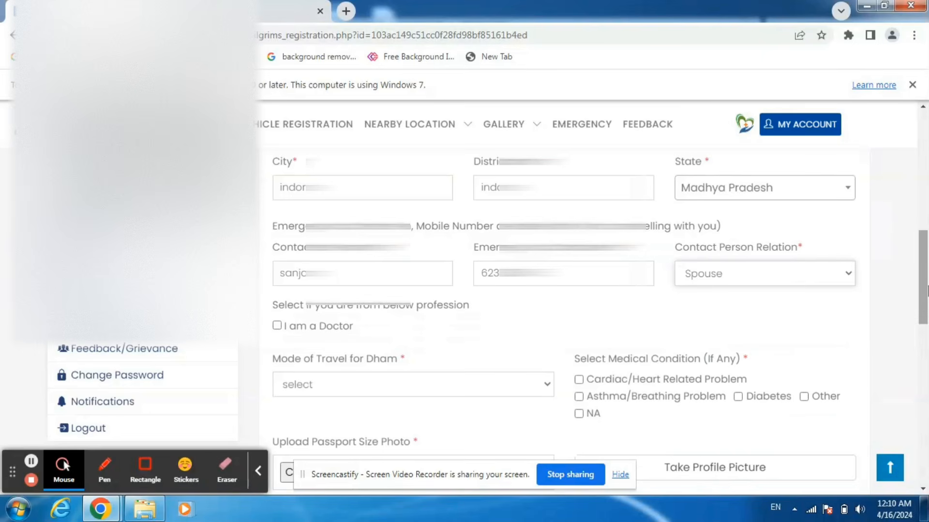
drag(924, 298, 925, 320)
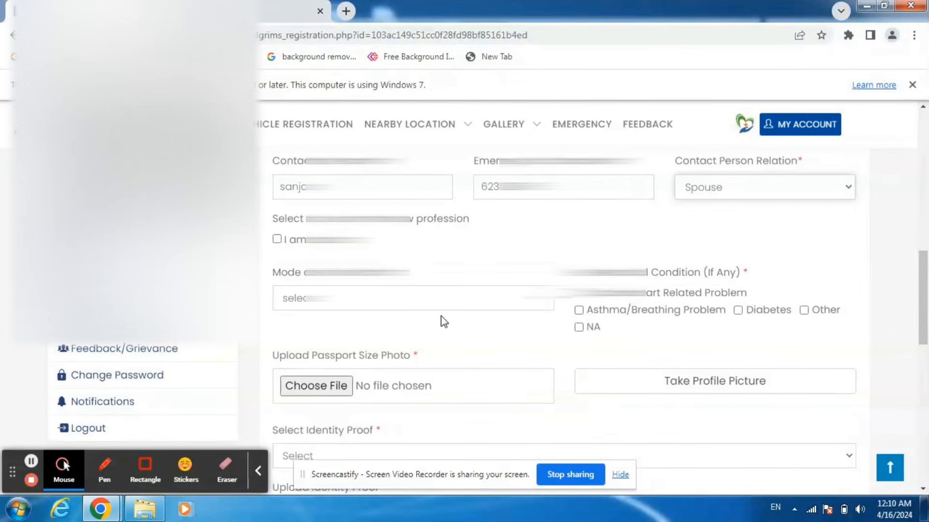
Choose Bus/Mini Bus as the Dham travel mode and tick NA for medical condition.
click(550, 306)
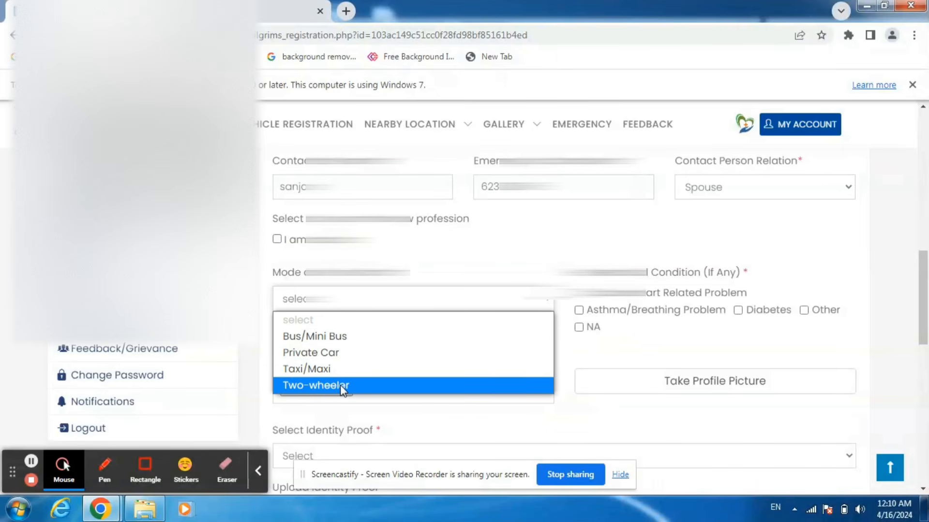
click(333, 337)
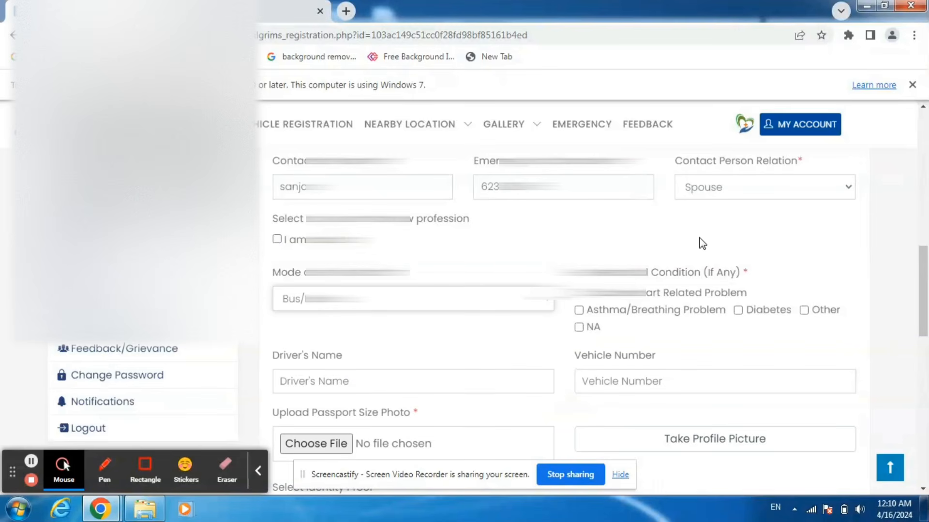
scroll(924, 279, down, 2)
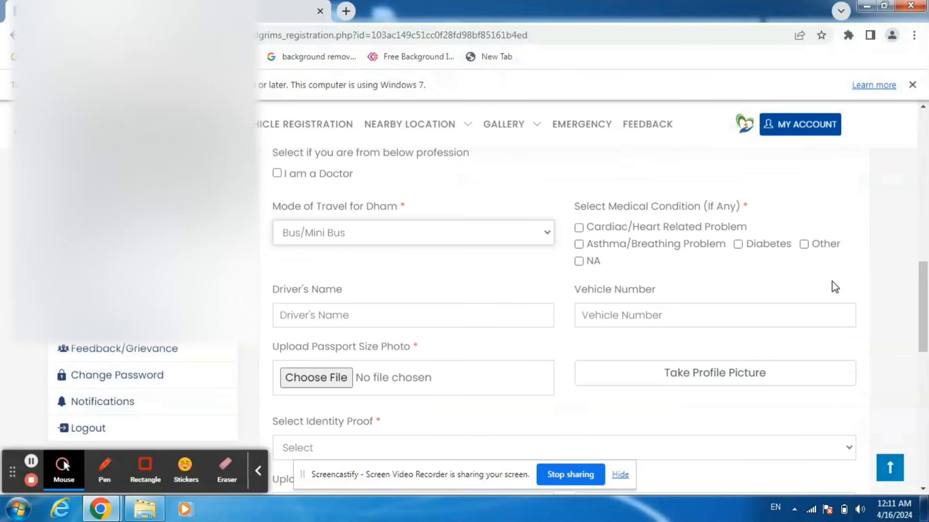
click(579, 262)
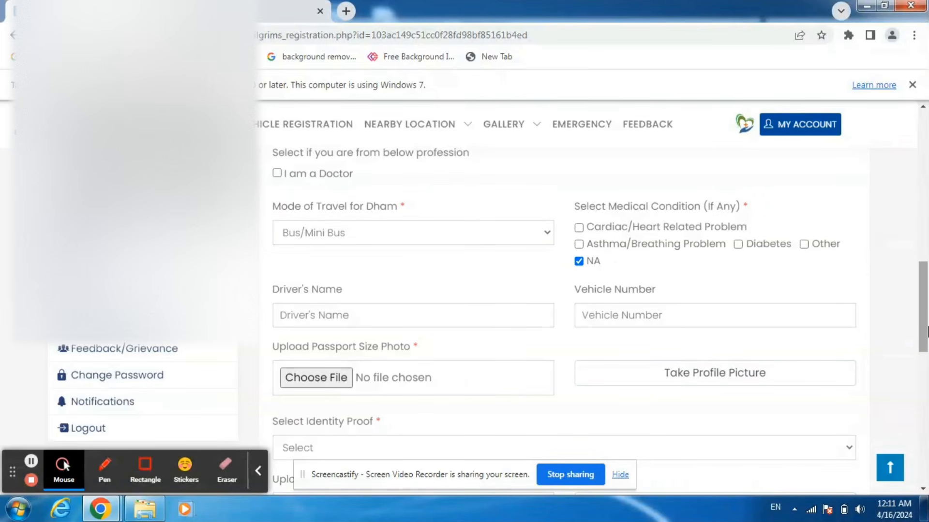
scroll(912, 332, down, 1)
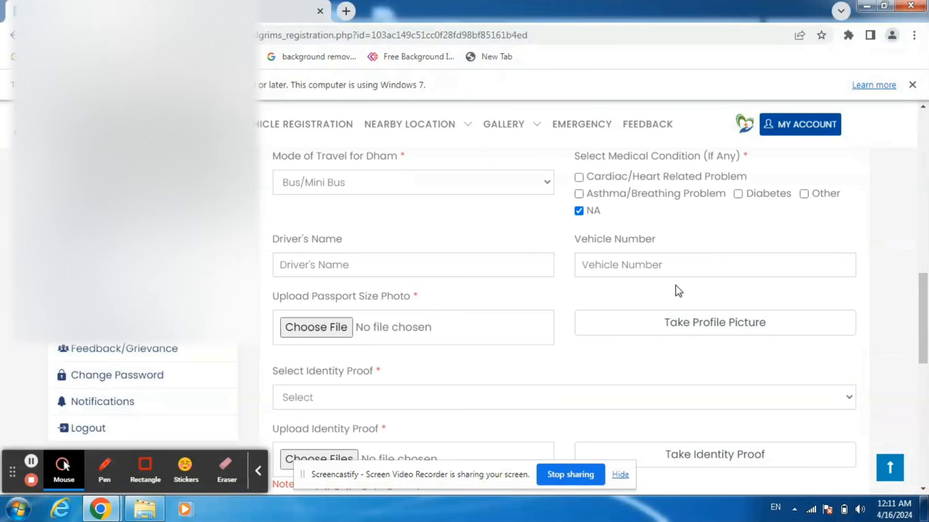
scroll(926, 302, down, 1)
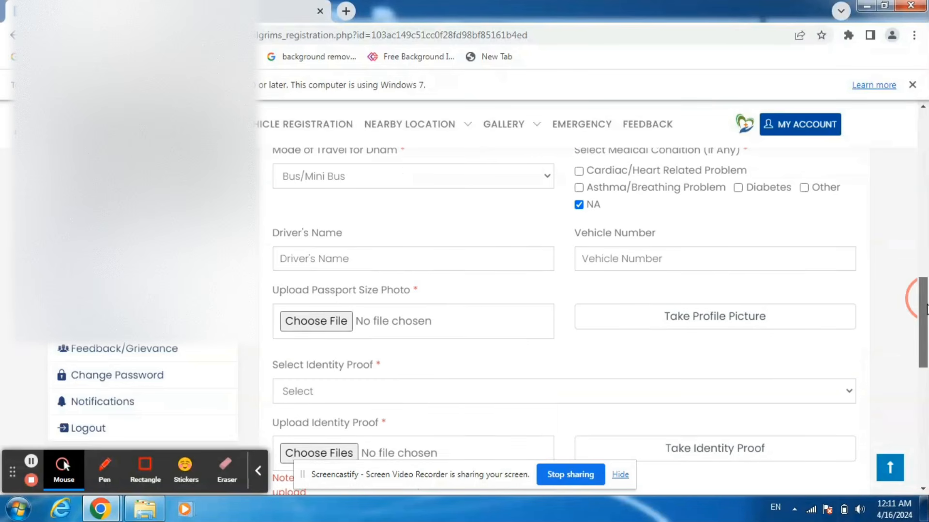
Upload the pilgrim's passport-size photo .jpg so its preview shows on the form.
click(315, 274)
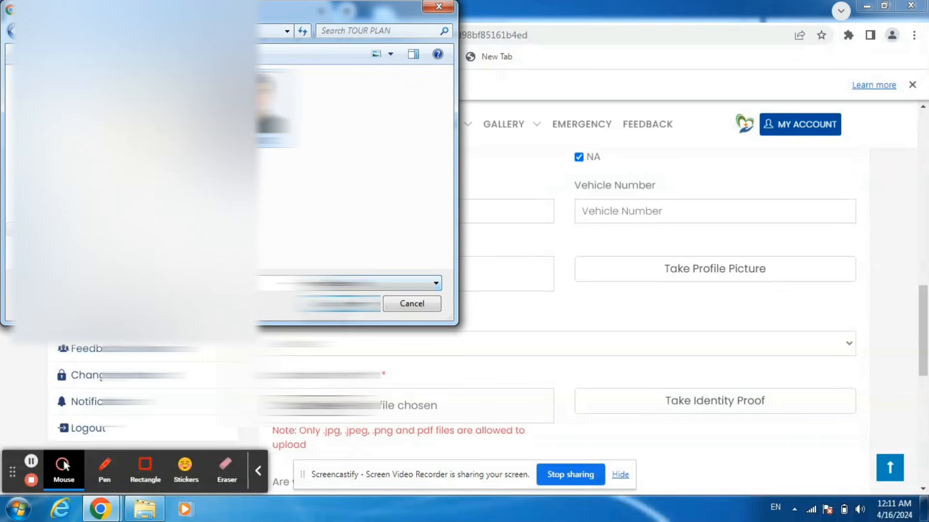
click(346, 304)
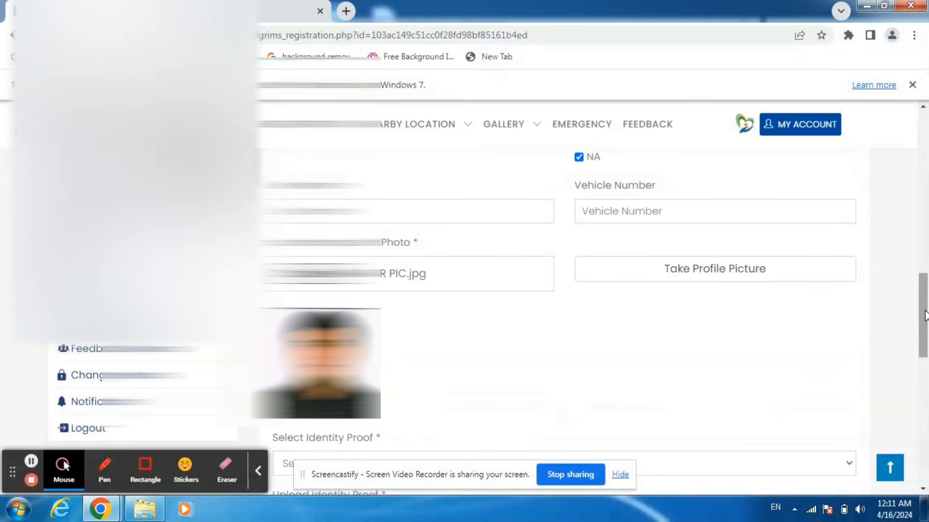
drag(925, 319, 926, 359)
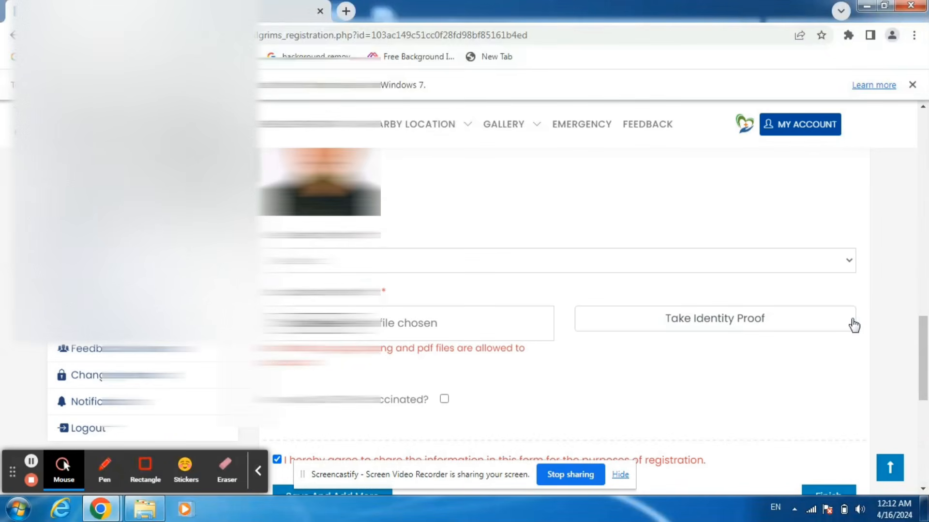
Select Aadhar Card as identity proof and upload the Aadhaar PDF document.
click(844, 264)
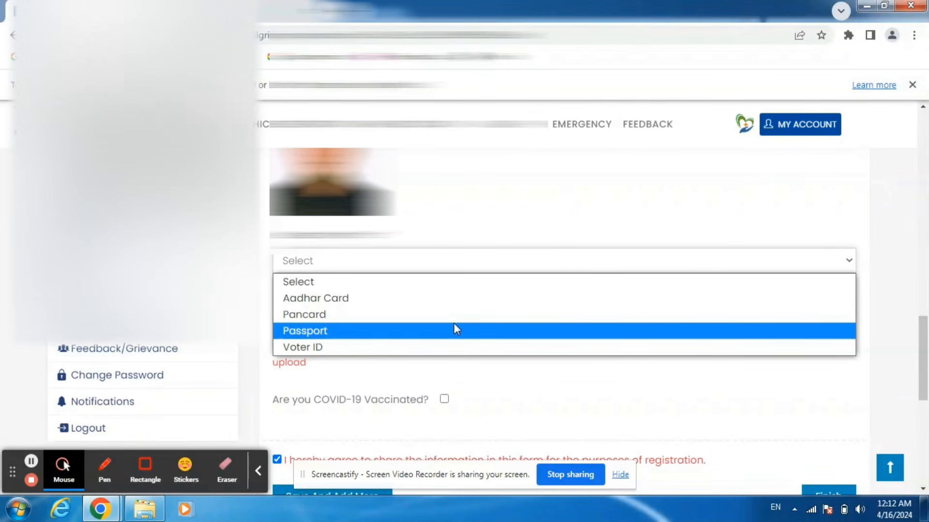
click(445, 299)
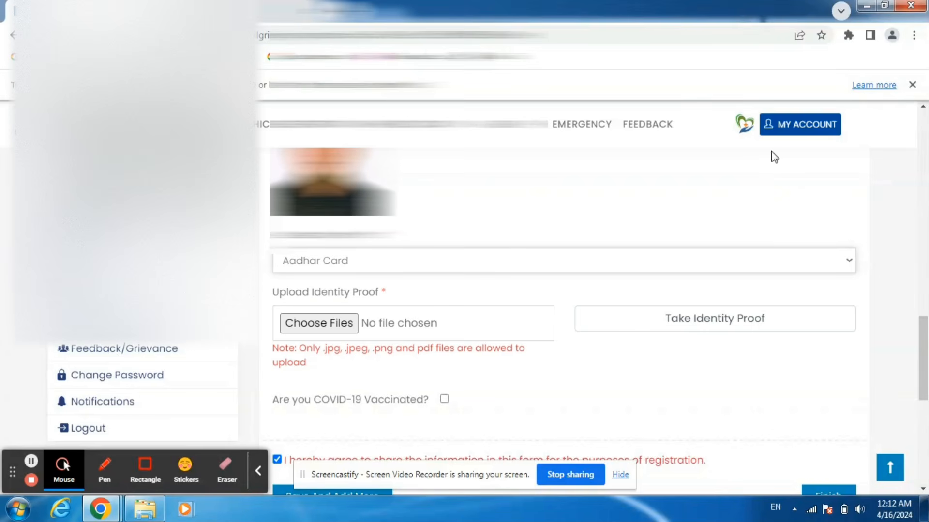
scroll(921, 348, down, 1)
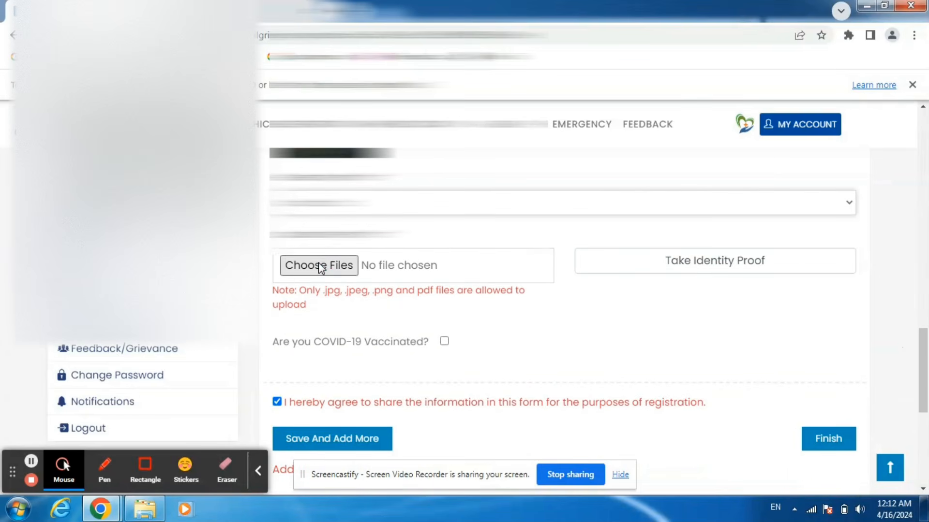
click(323, 266)
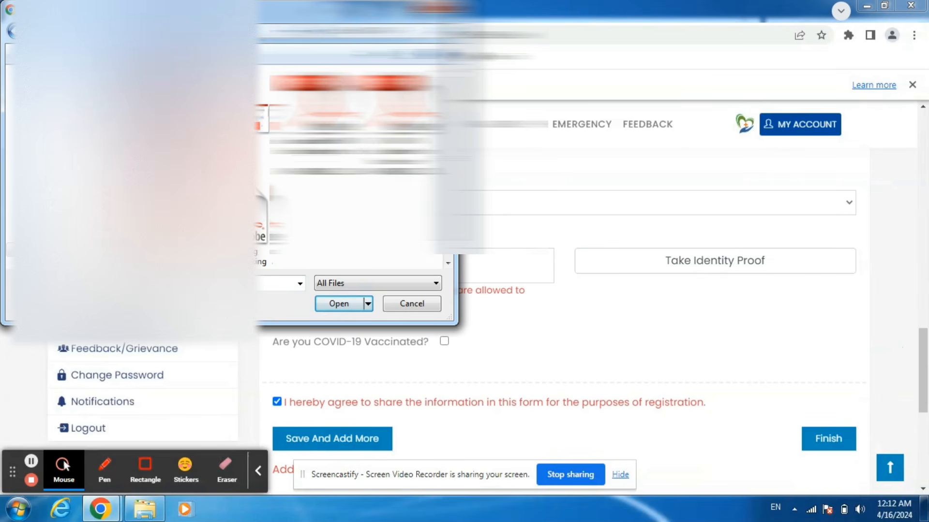
click(339, 304)
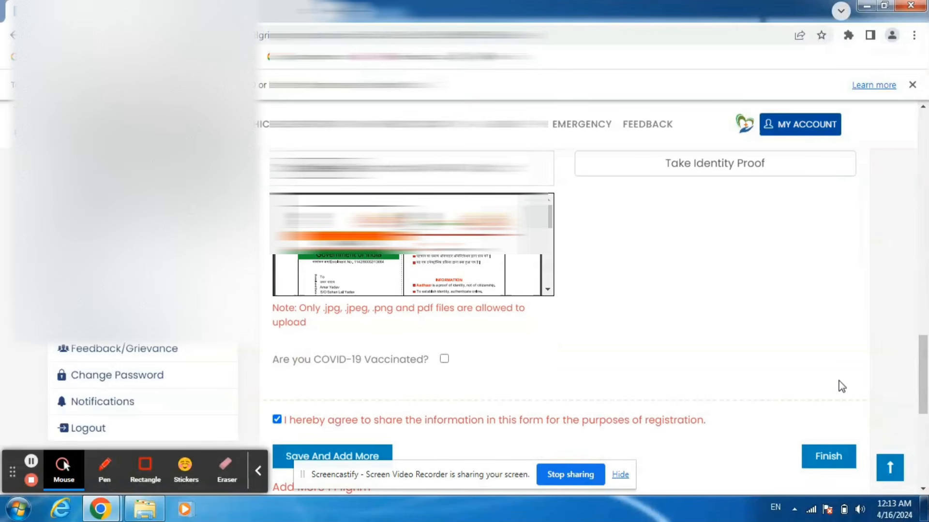
drag(922, 359, 925, 384)
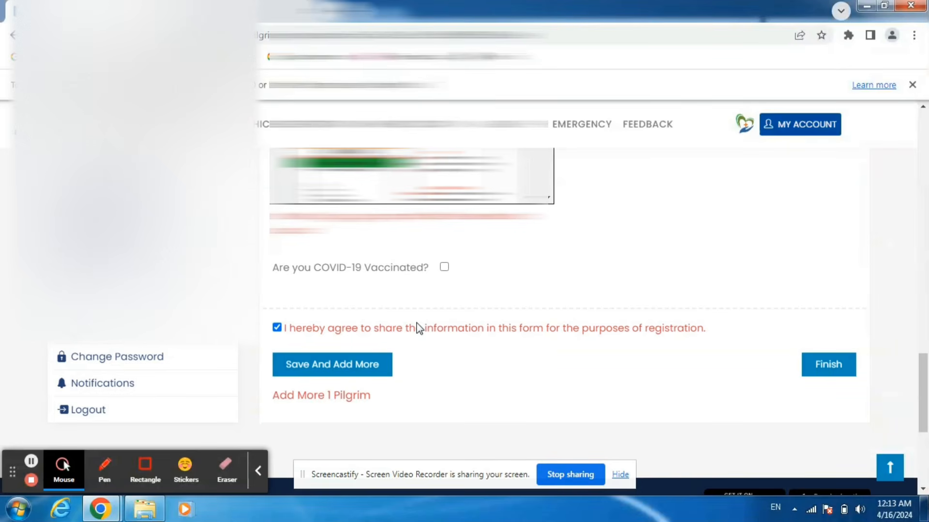
Leave COVID-19 Vaccinated unticked and save the pilgrim with Save And Add More.
click(444, 267)
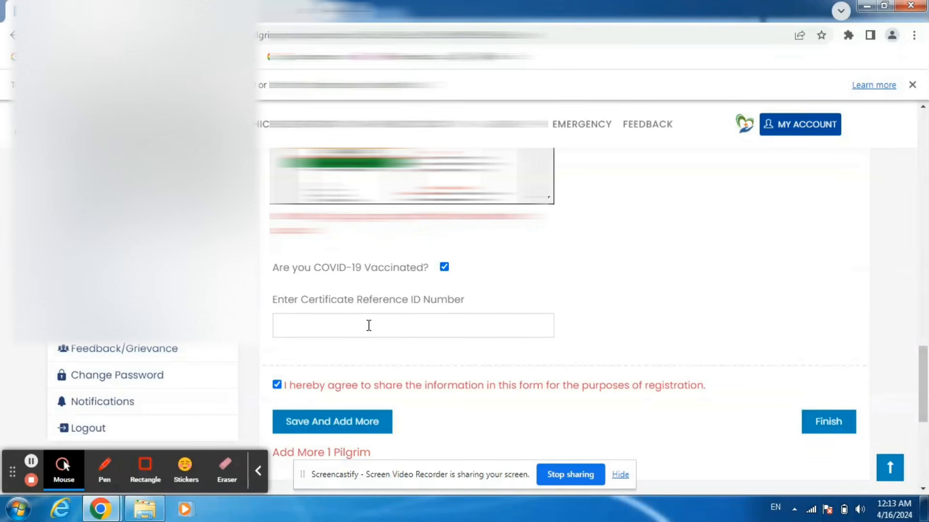
click(445, 267)
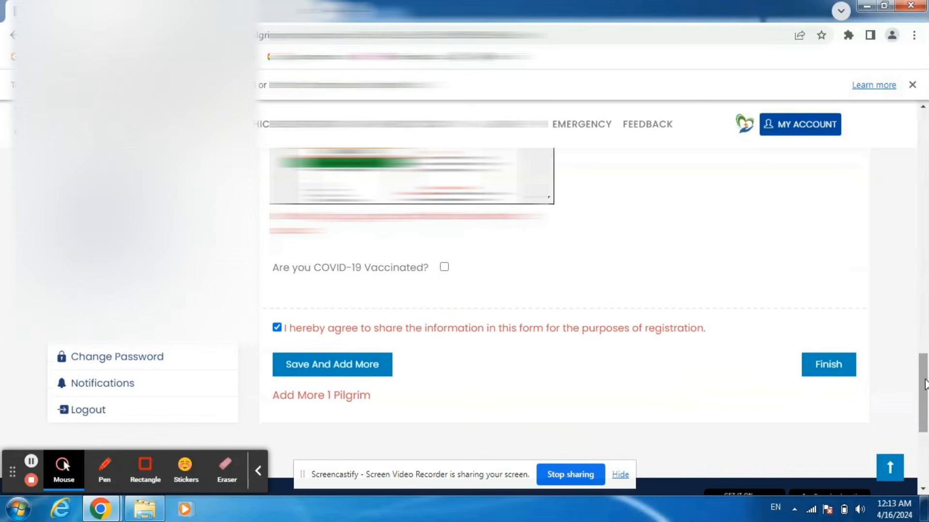
scroll(705, 327, down, 3)
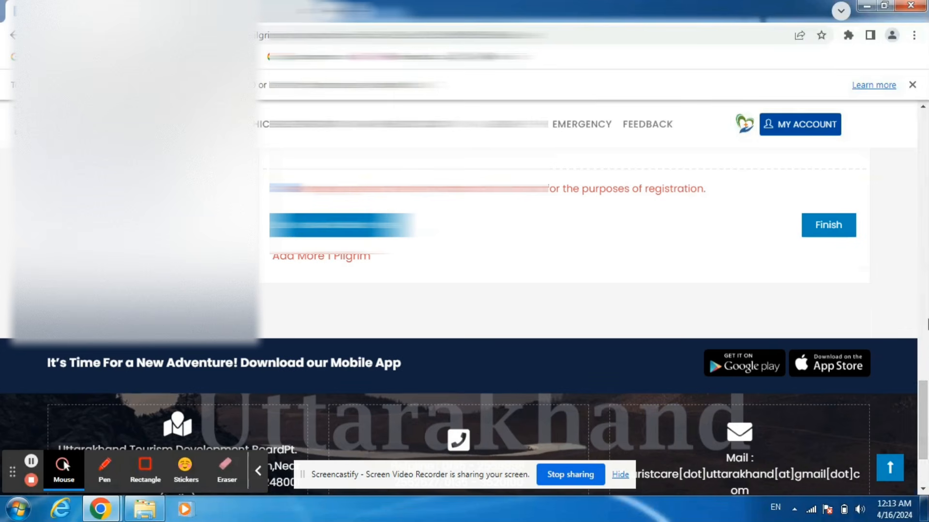
drag(925, 406, 924, 392)
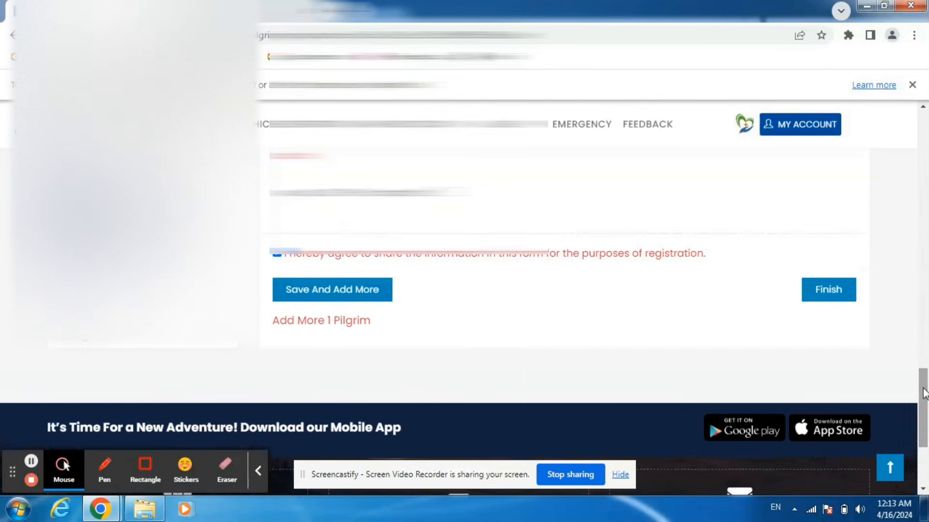
click(328, 296)
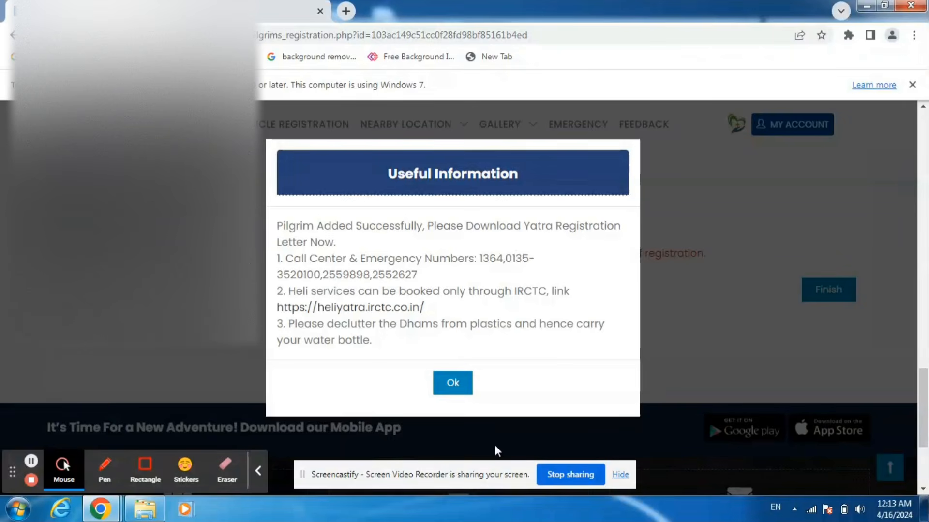
Dismiss the pilgrim-added message and scroll the blank form back up to the dashboard.
click(452, 383)
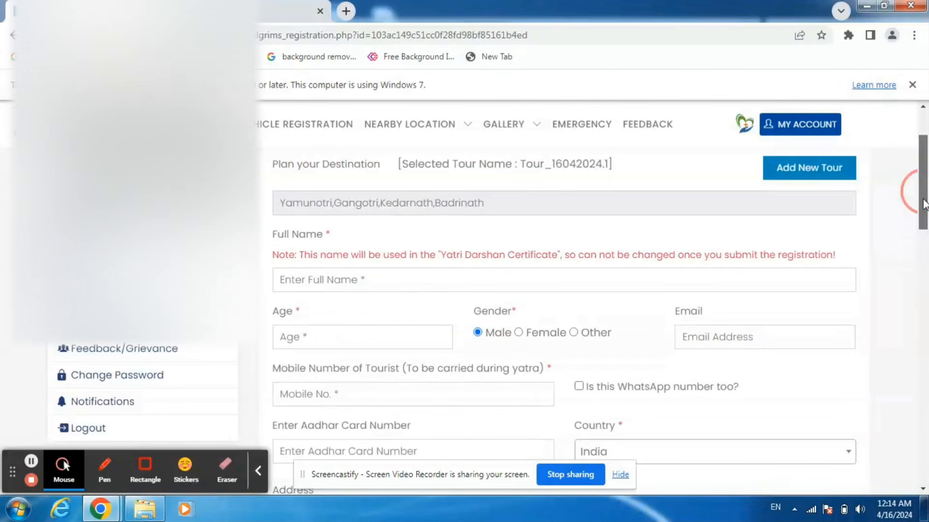
scroll(927, 284, down, 7)
drag(927, 284, 927, 402)
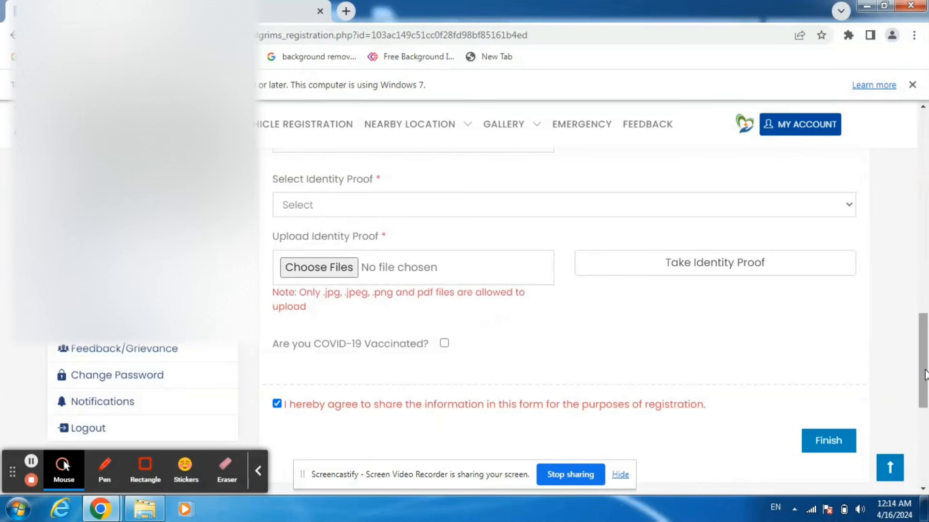
drag(924, 375, 917, 122)
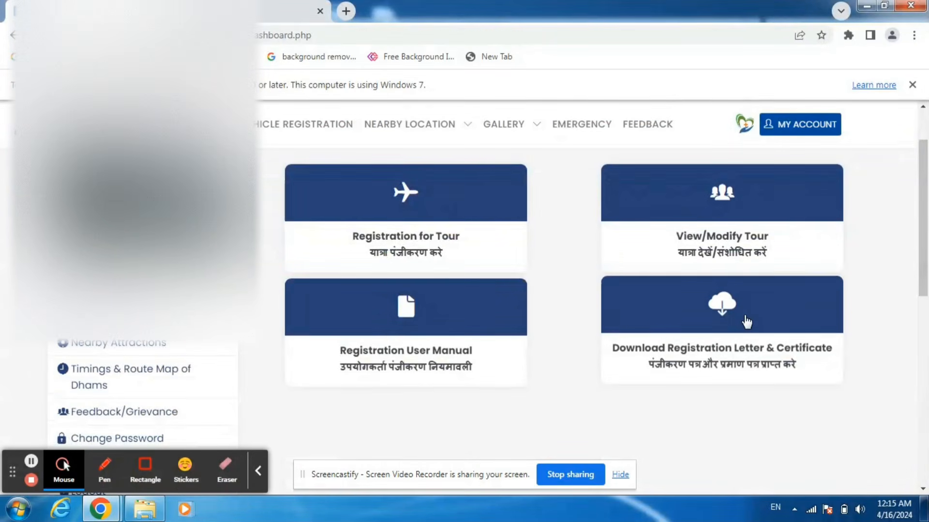
Download the pilgrim's Yatra Registration Letter PDF and open it from the download bar.
click(746, 322)
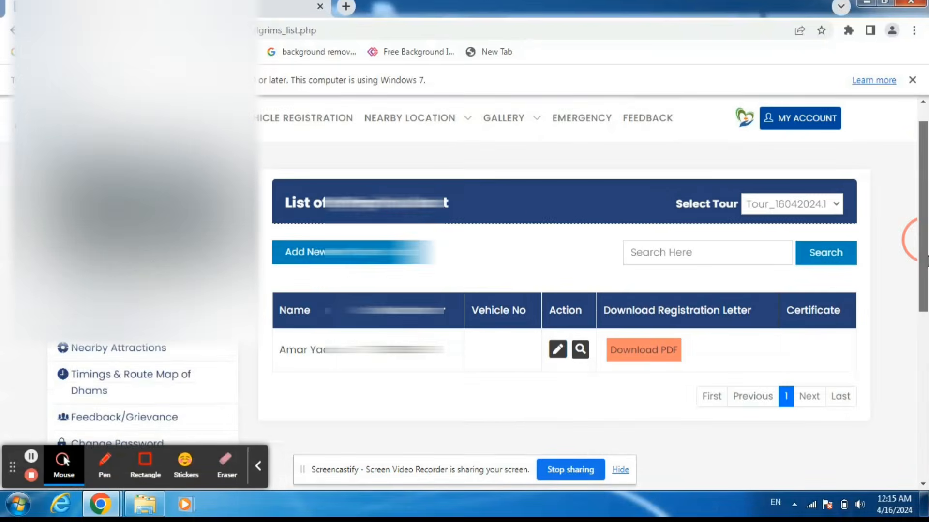
scroll(926, 272, down, 2)
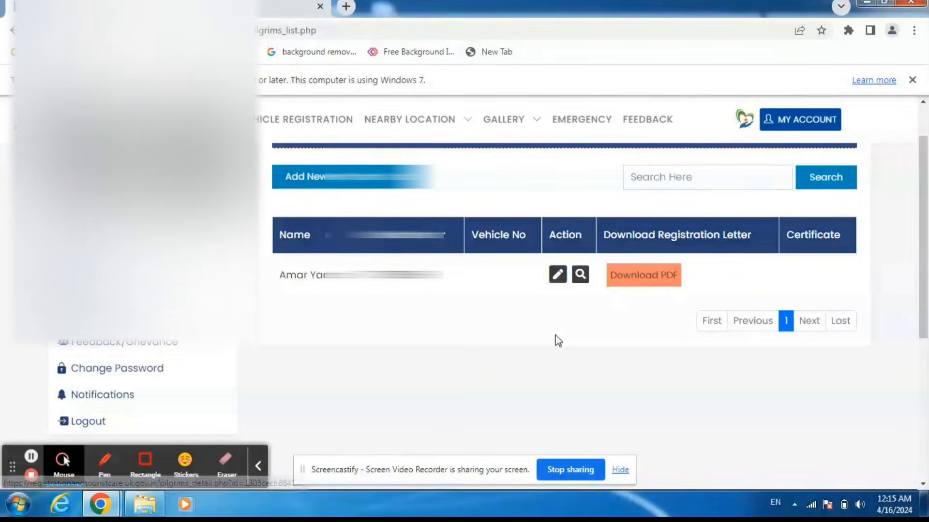
click(644, 278)
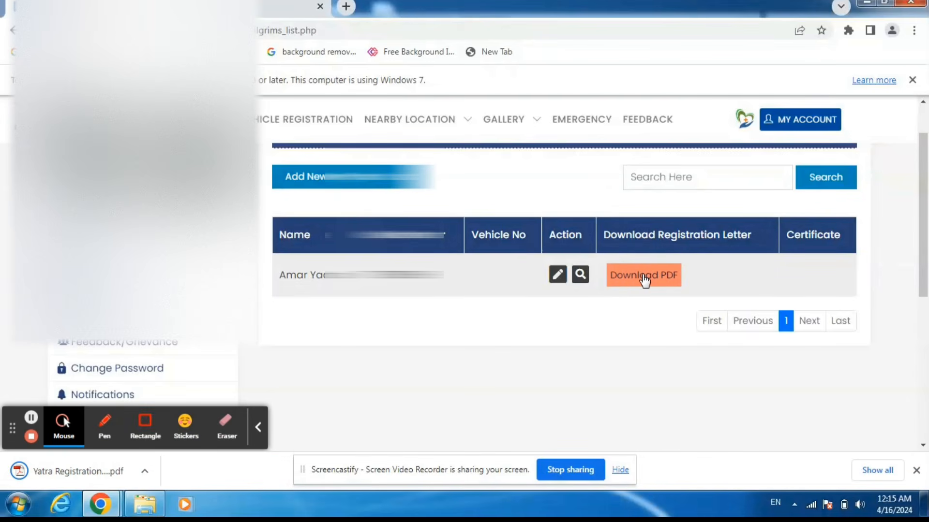
click(145, 472)
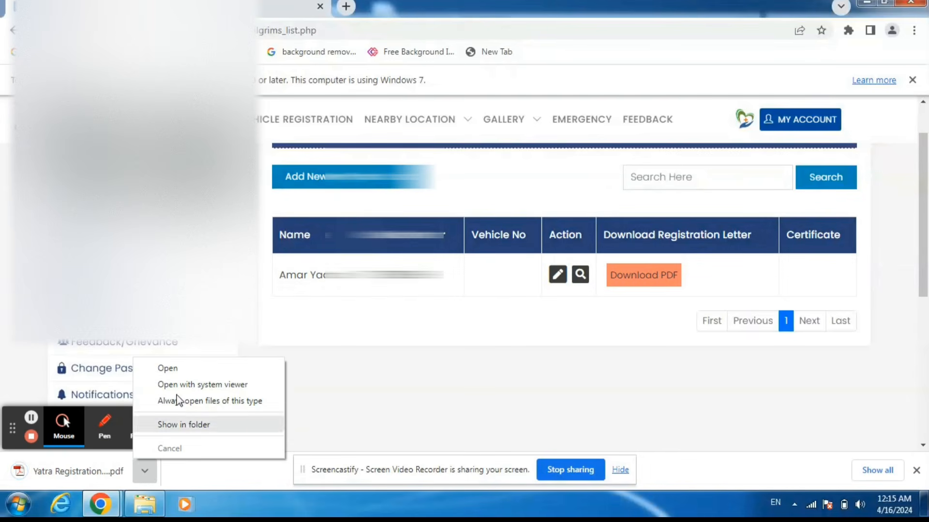
click(182, 369)
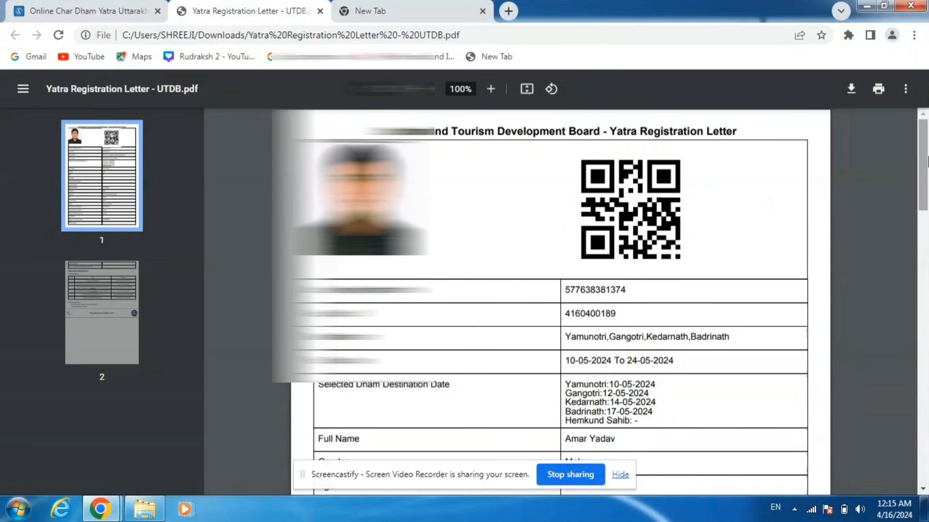
Scroll through the Yatra Registration Letter PDF, then close its tab.
drag(922, 161, 921, 187)
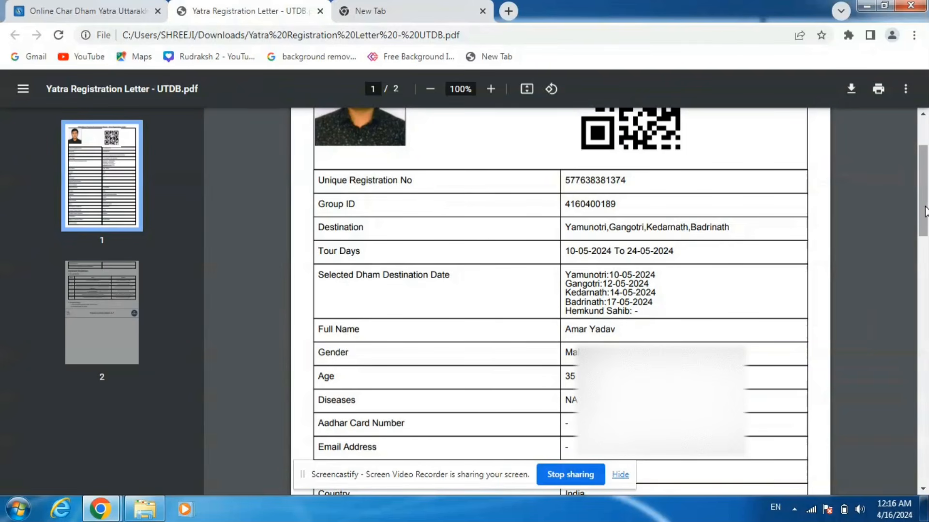
scroll(924, 211, down, 5)
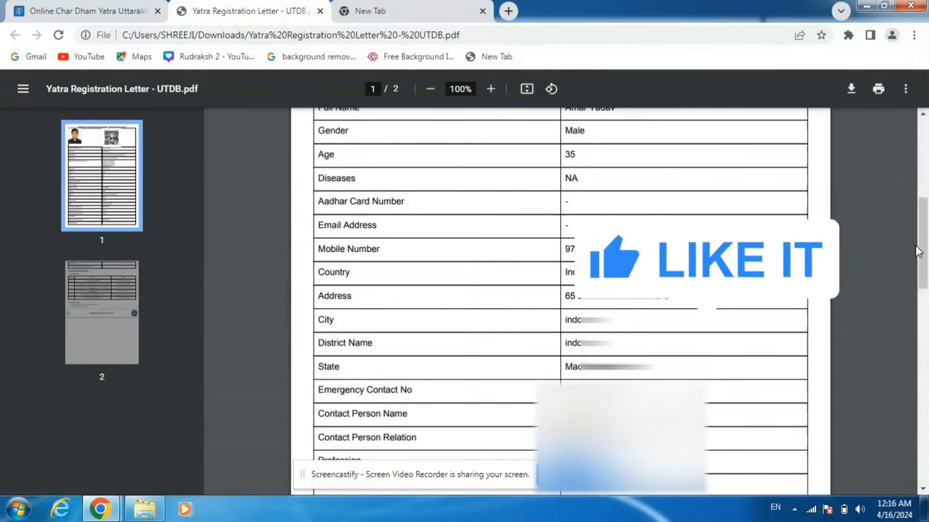
right_click(433, 196)
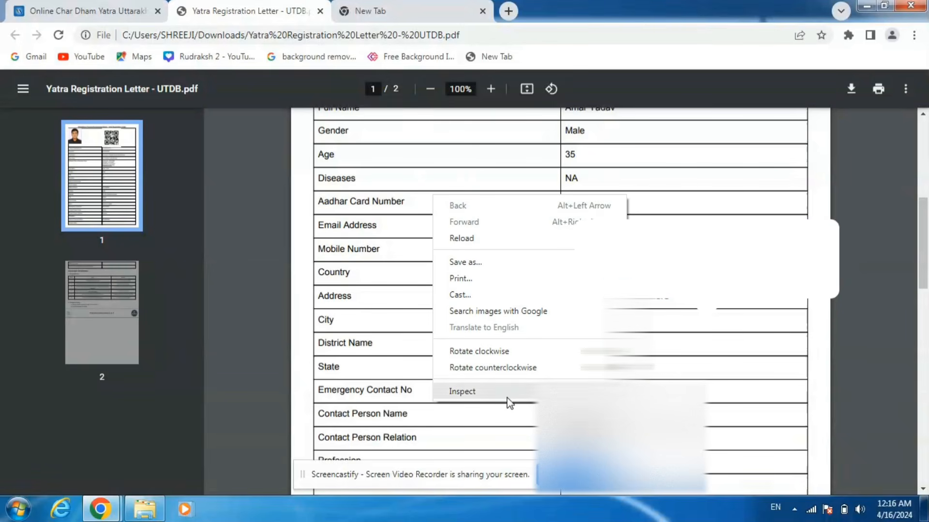
click(318, 13)
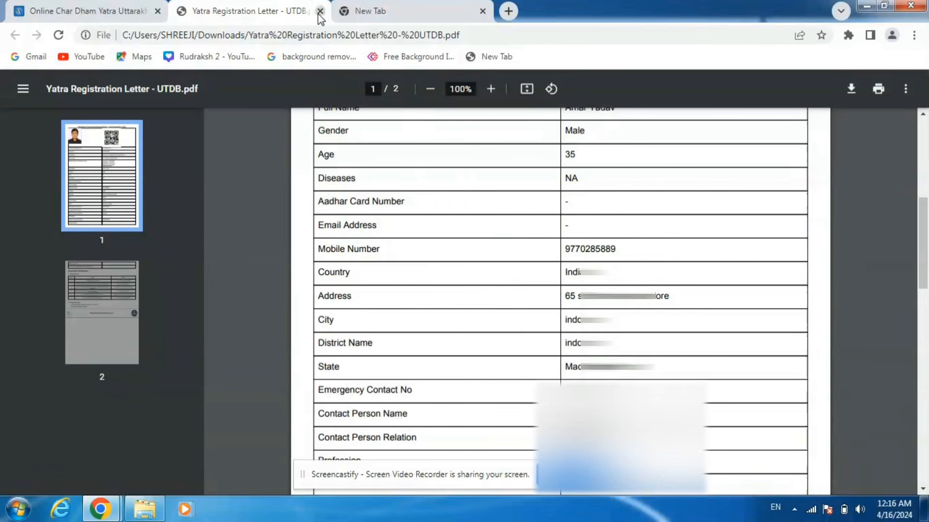
click(320, 12)
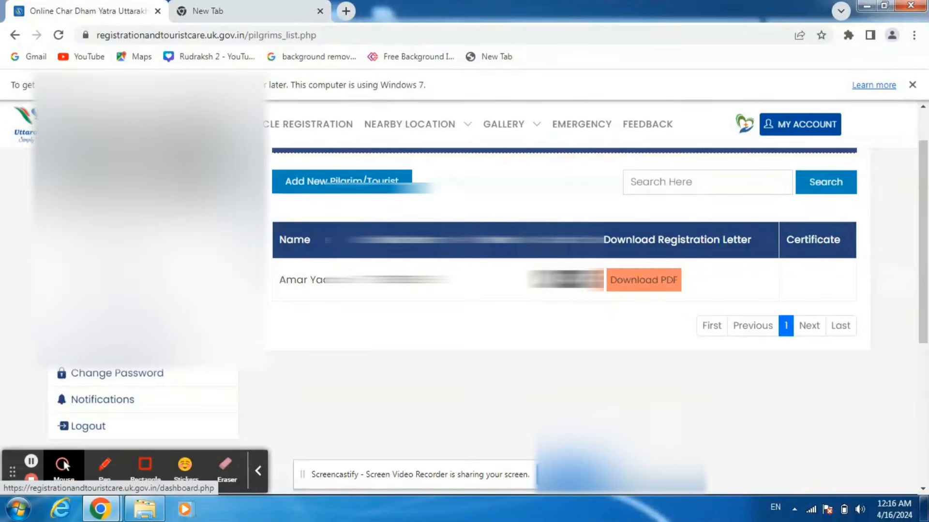
Start a new tour registration with duration 10-05-2024 to 24-05-2024.
click(102, 241)
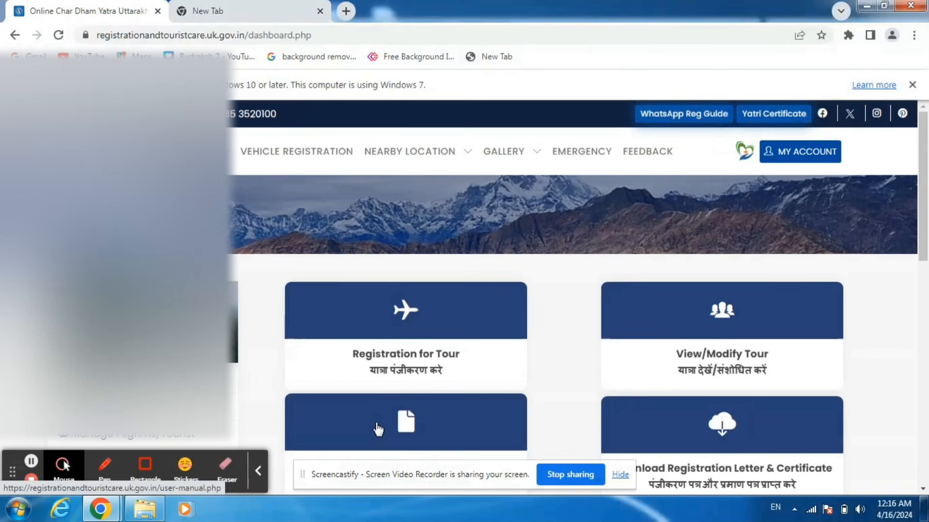
click(412, 319)
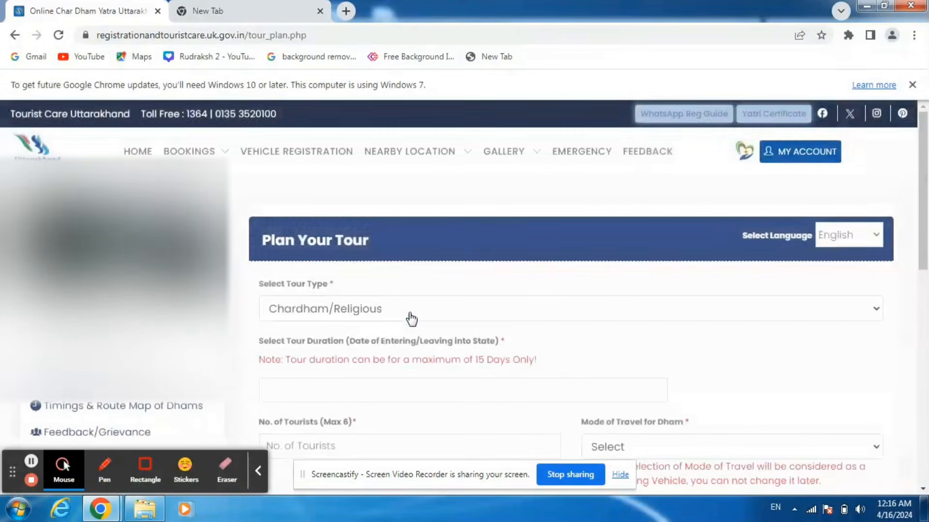
drag(926, 184, 927, 235)
click(390, 266)
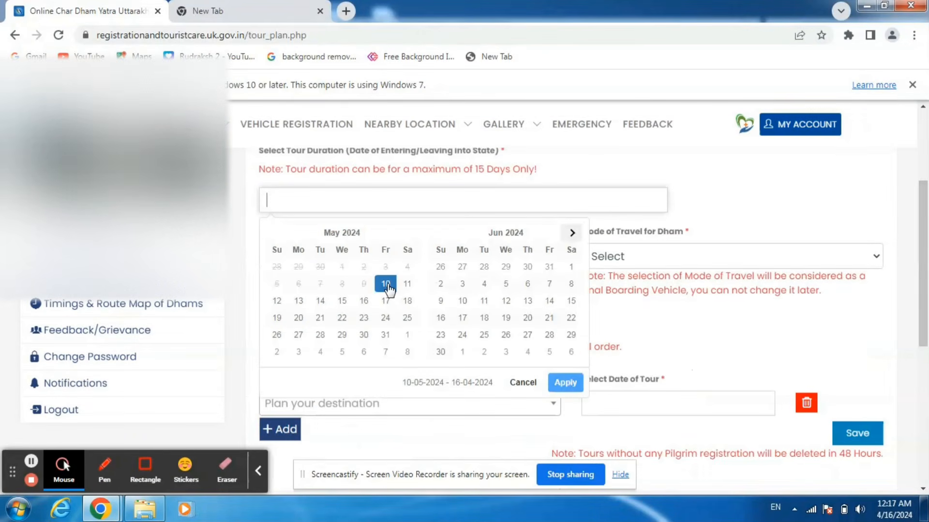
click(390, 321)
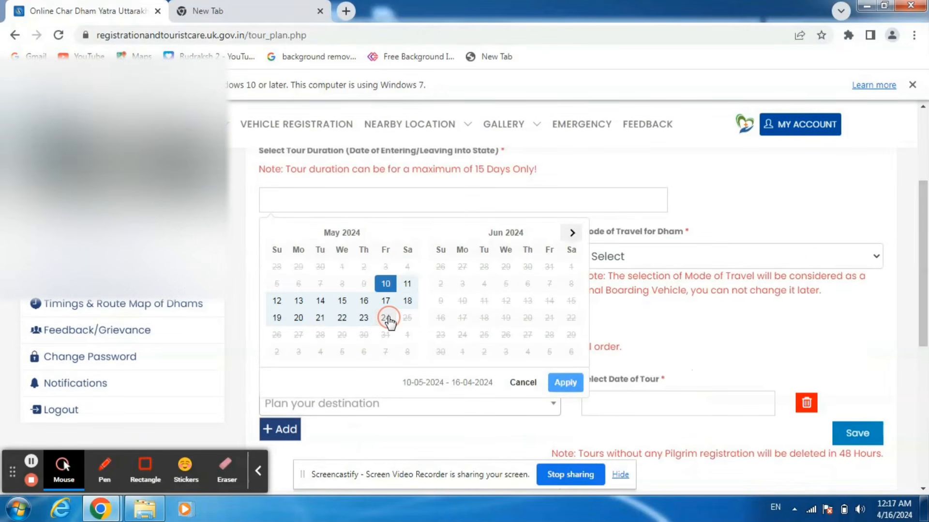
click(565, 385)
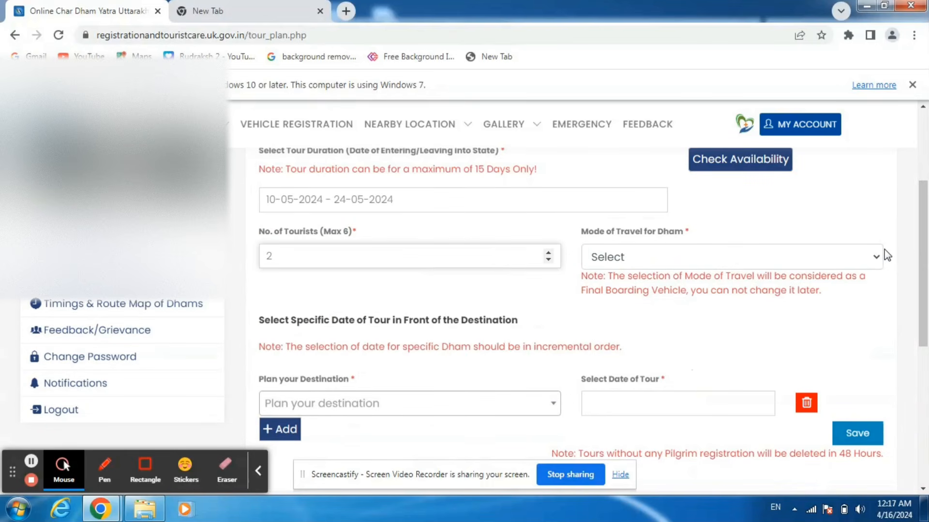
Set the tour's mode of travel to By Road.
click(876, 259)
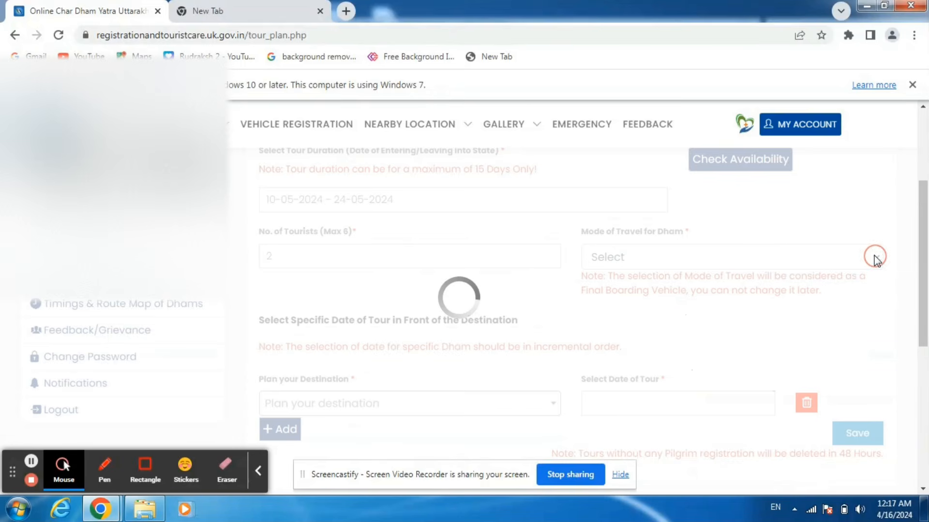
click(877, 260)
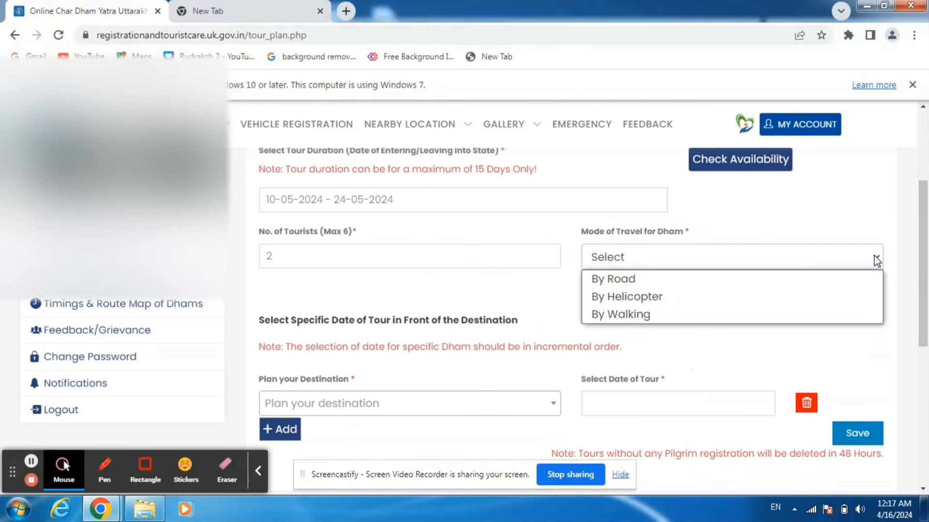
click(764, 280)
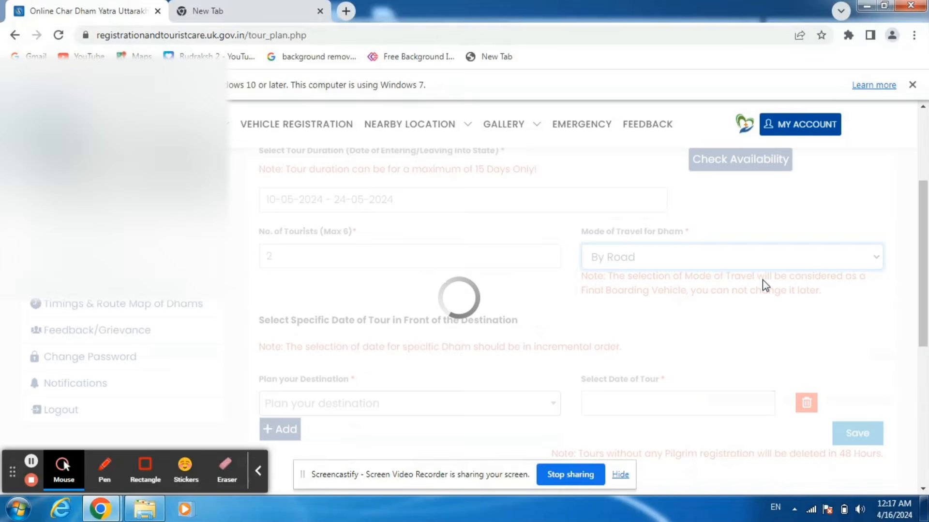
drag(922, 244, 927, 283)
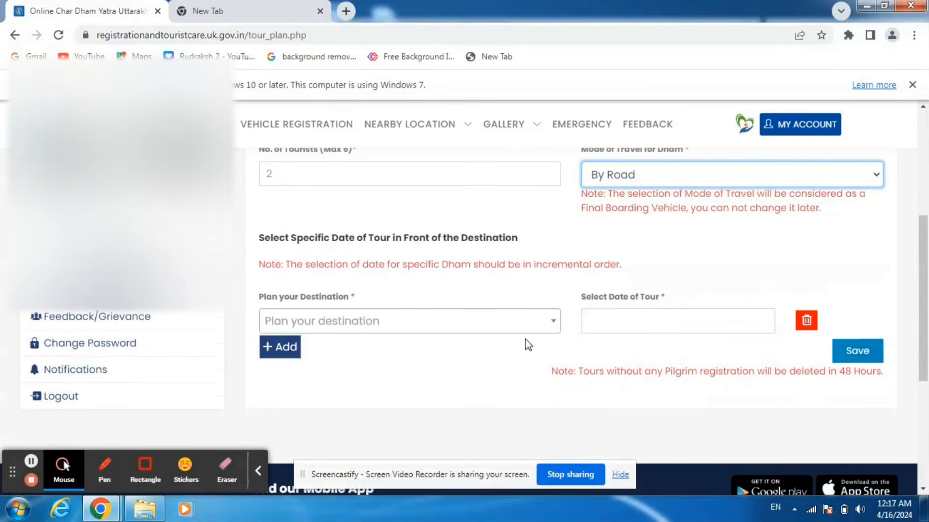
Choose Yamunotri, Gangotri and Kedarnath, dated 10, 12 and 14 May 2024.
click(551, 325)
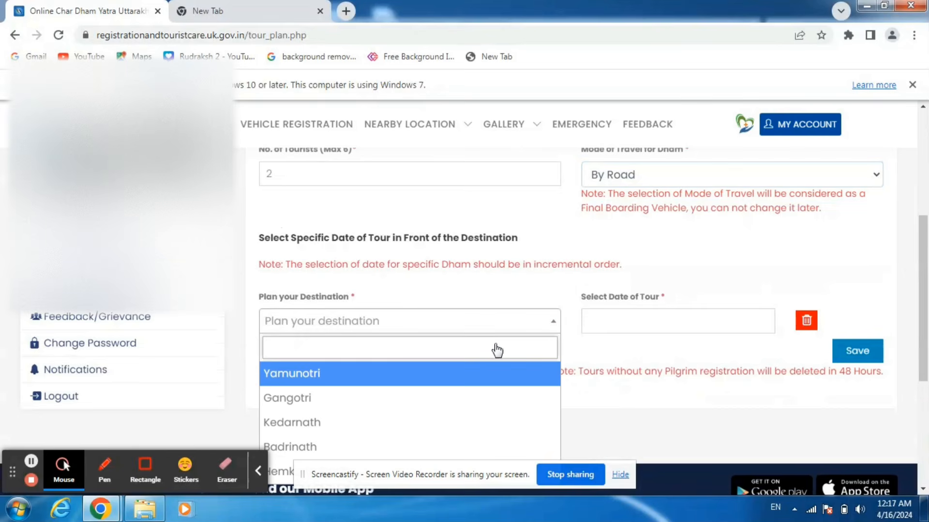
click(311, 379)
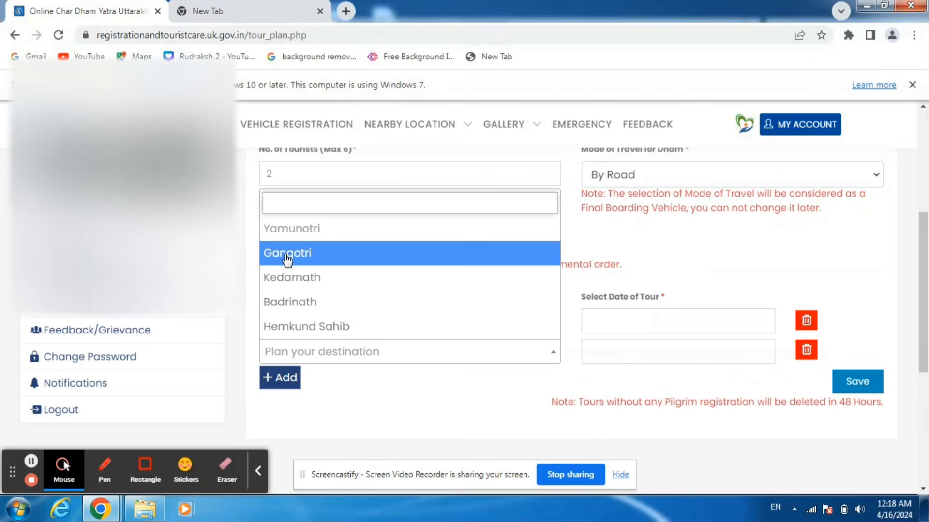
click(287, 257)
click(551, 382)
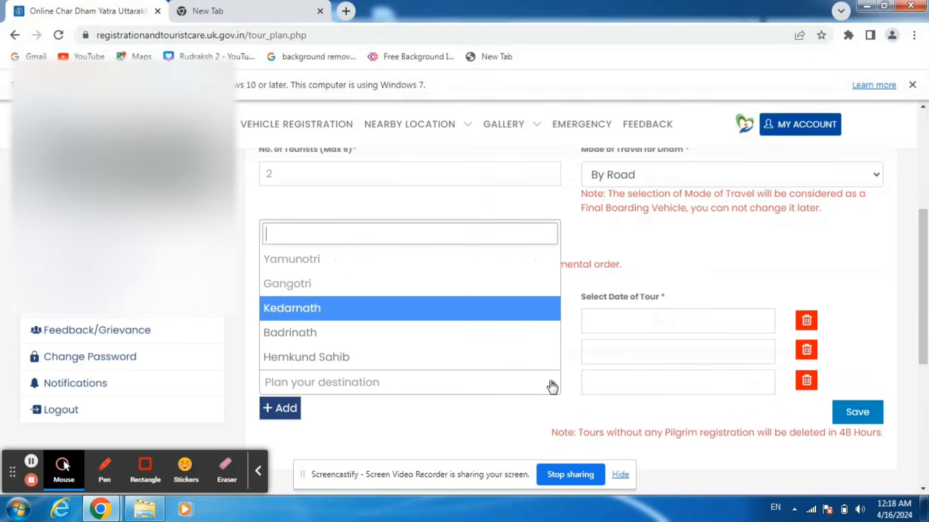
click(316, 311)
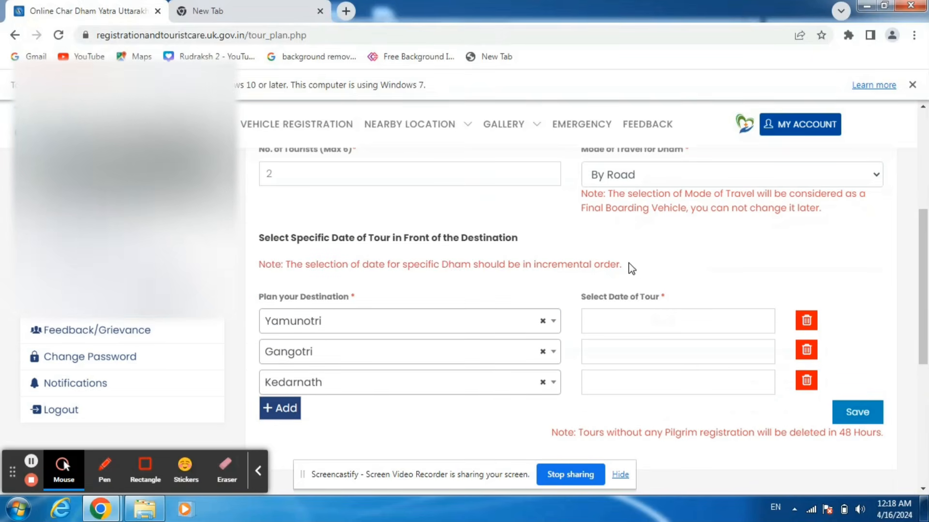
click(637, 323)
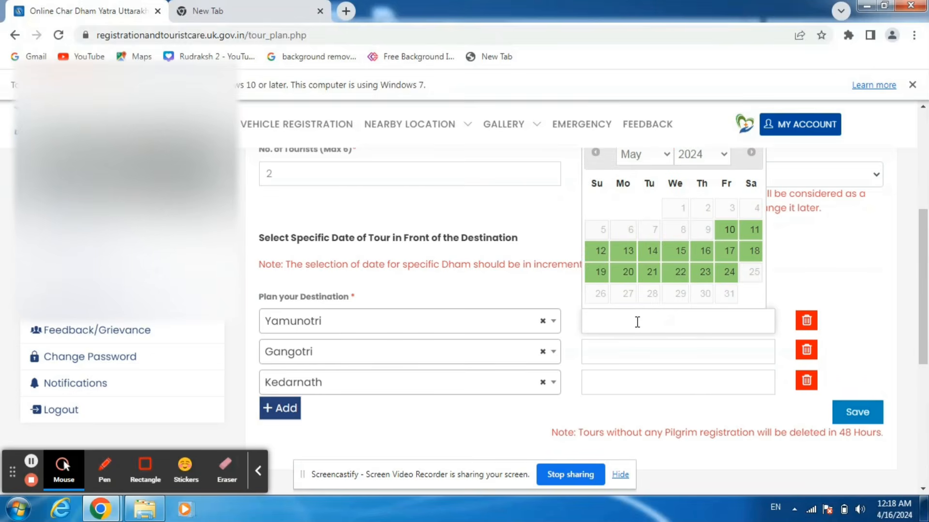
click(730, 229)
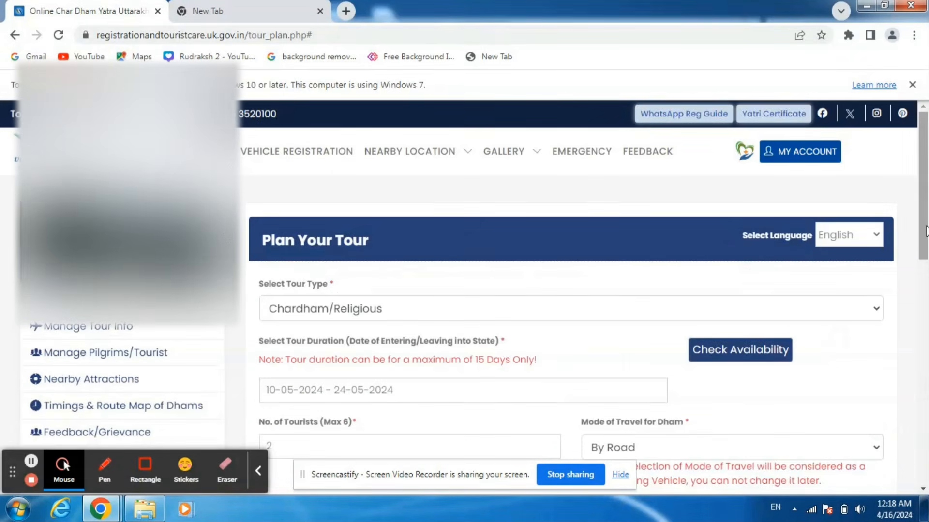
drag(922, 220, 926, 360)
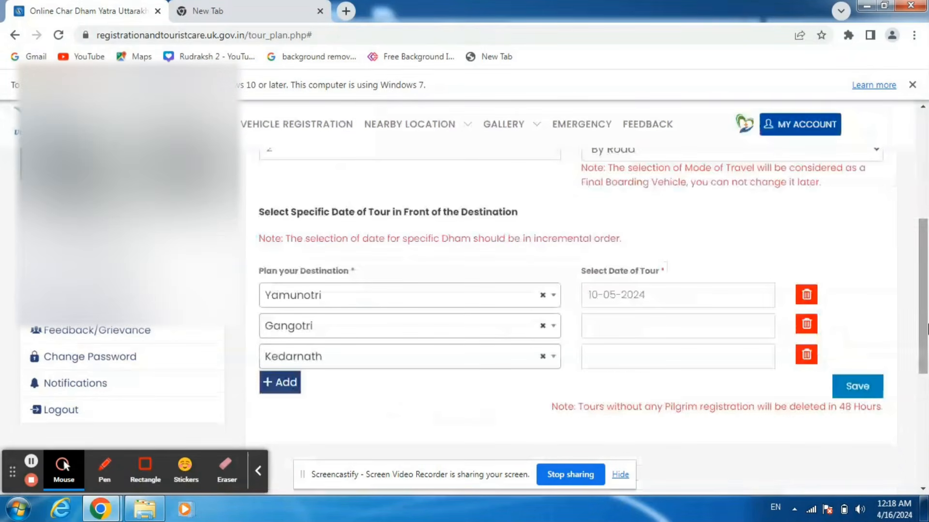
click(745, 324)
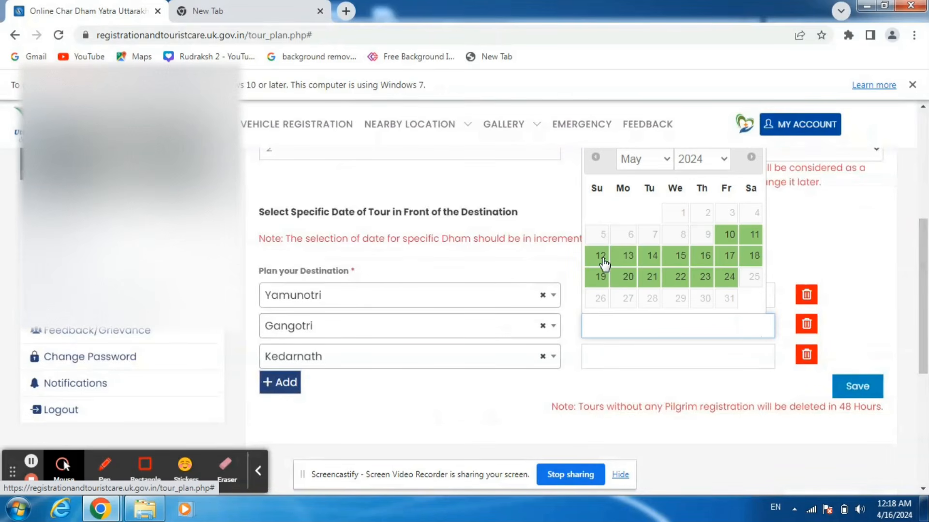
click(597, 257)
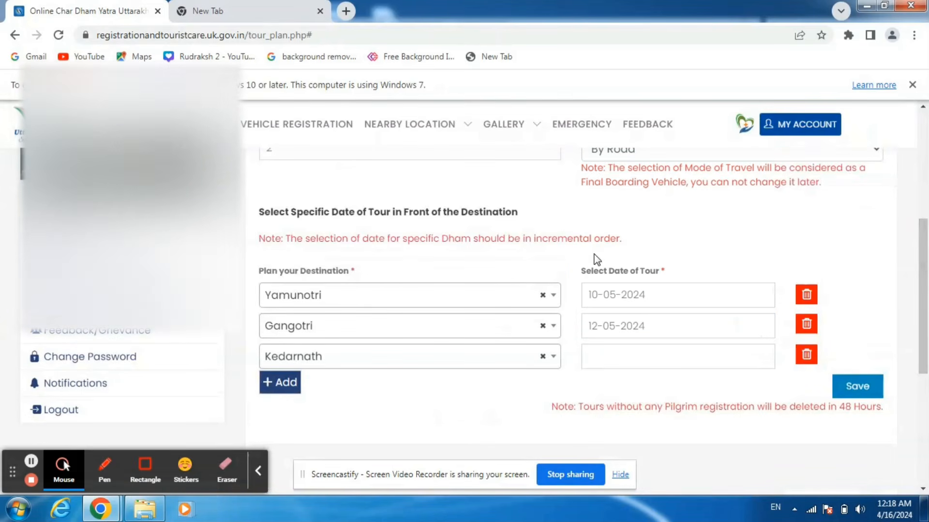
click(736, 357)
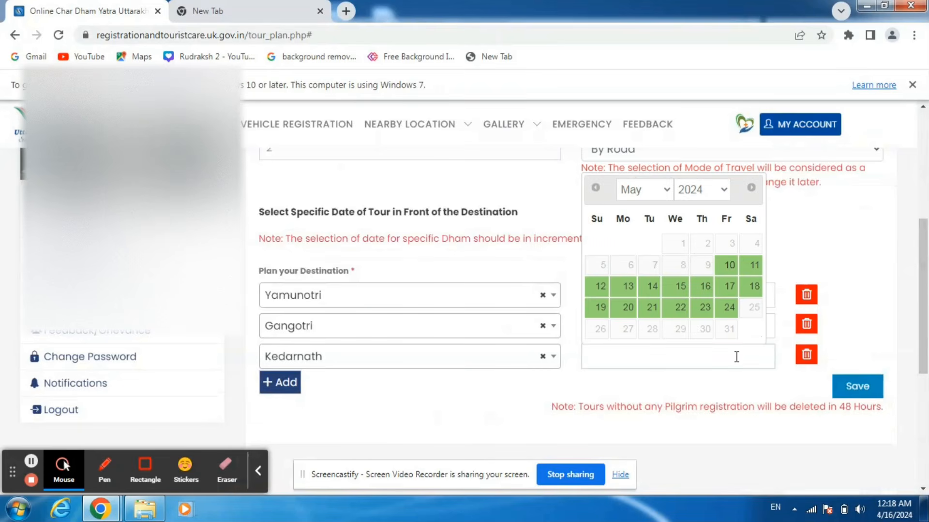
click(652, 287)
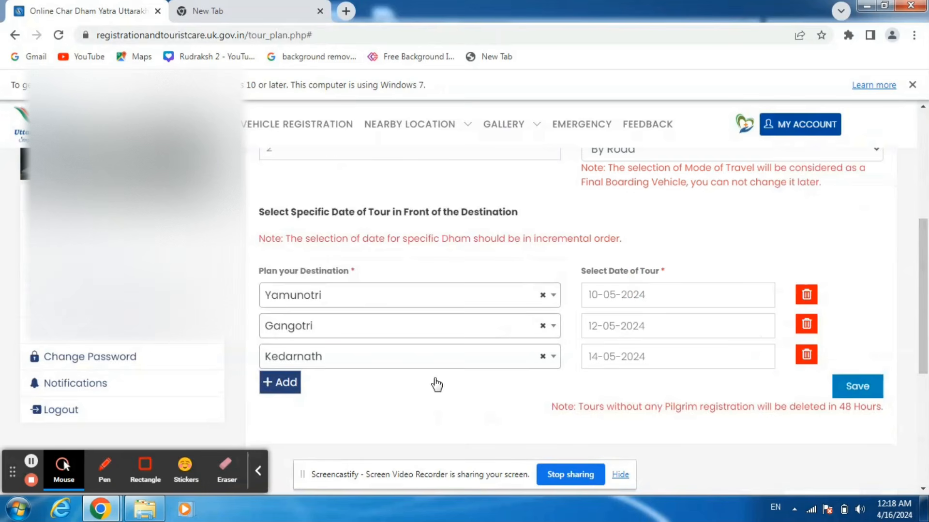
Add Badrinath as a fourth stop on 17-05-2024 and save the tour plan.
click(294, 385)
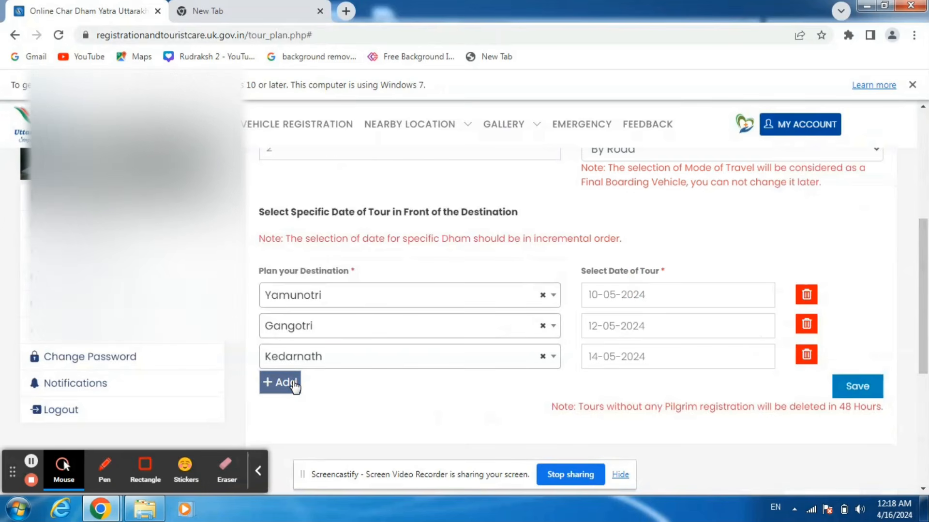
scroll(553, 322, down, 2)
click(554, 320)
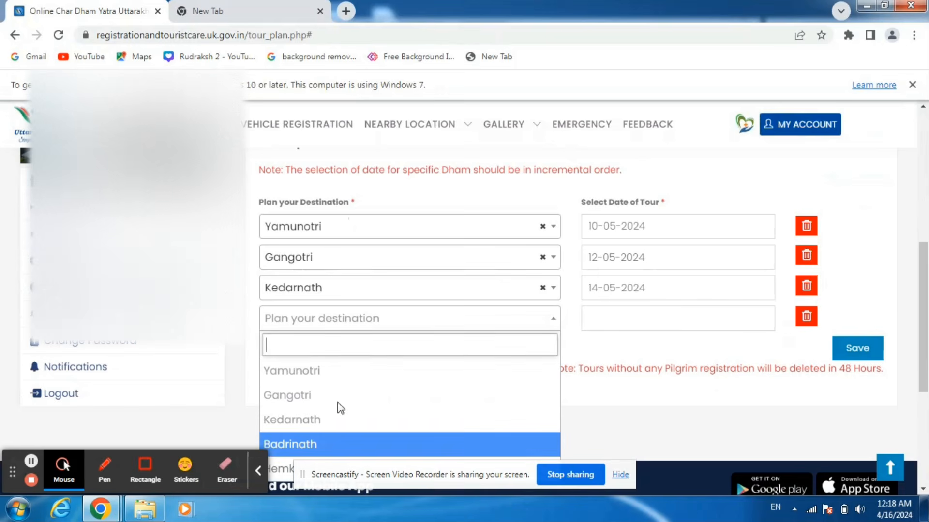
click(285, 444)
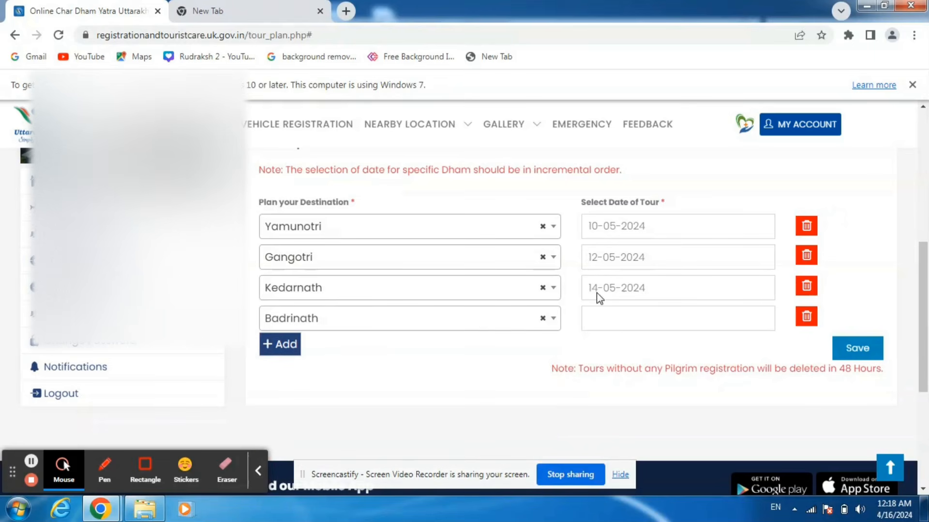
click(664, 317)
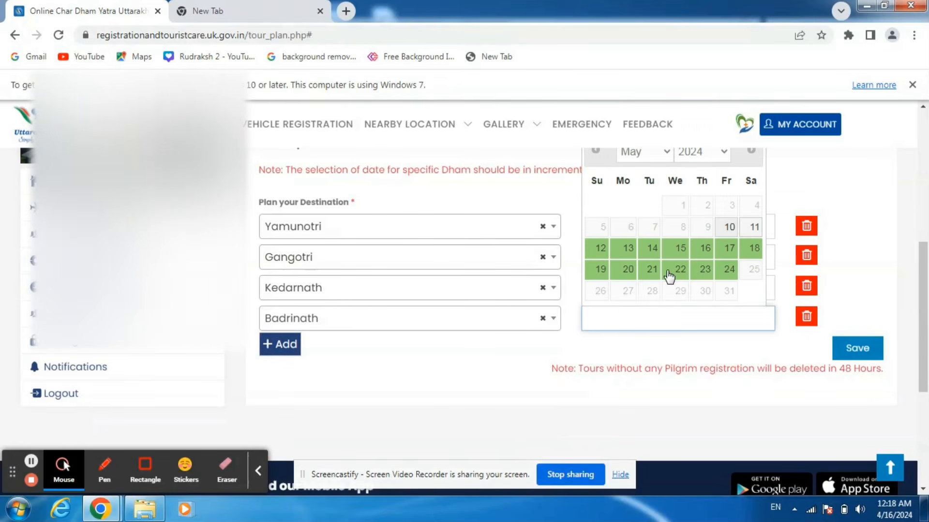
click(729, 248)
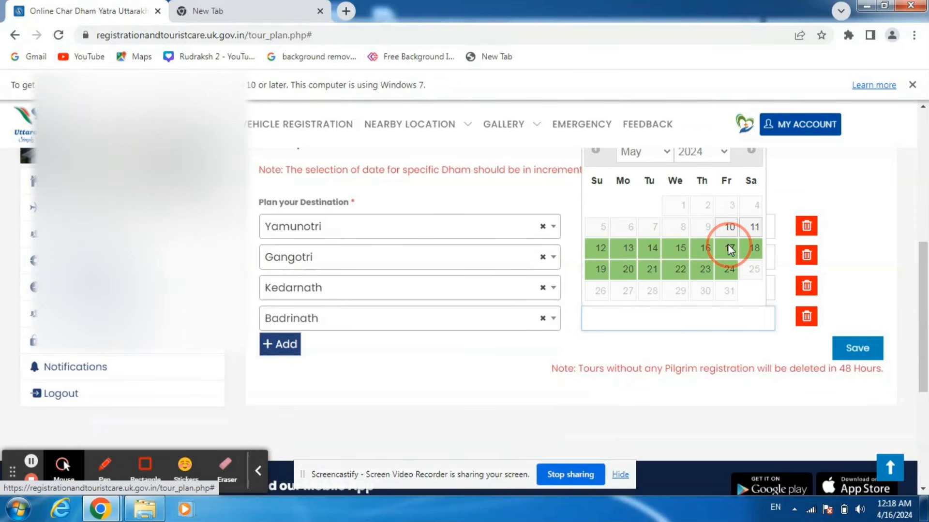
scroll(851, 244, down, 2)
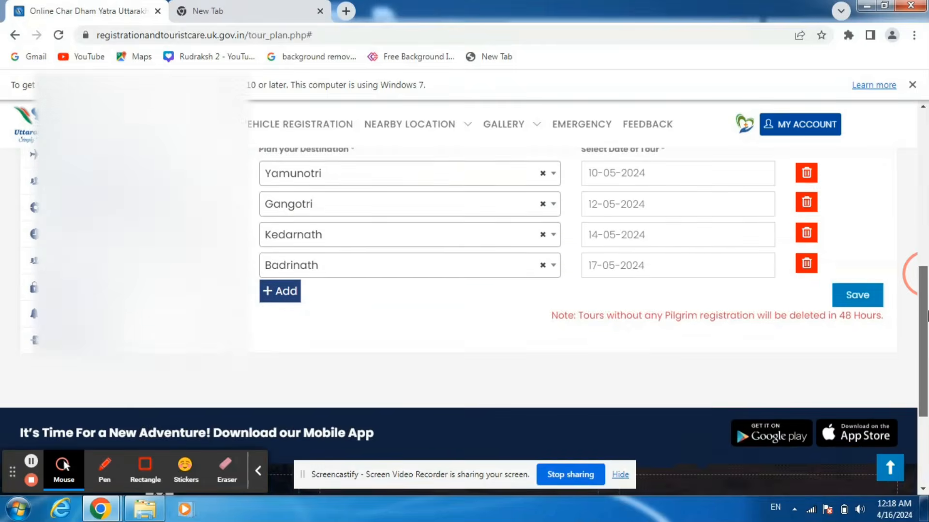
click(855, 239)
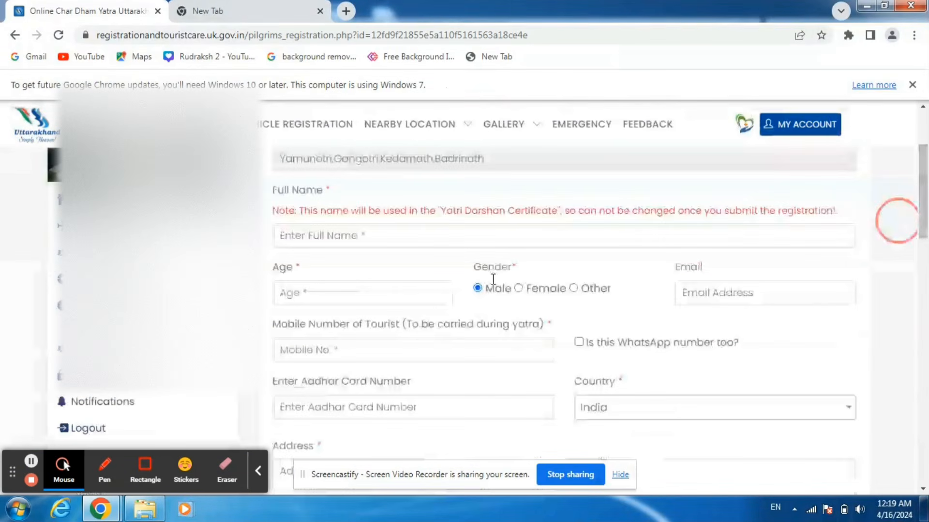
Enter the pilgrim's full name and age 35.
click(496, 238)
text(Anil)
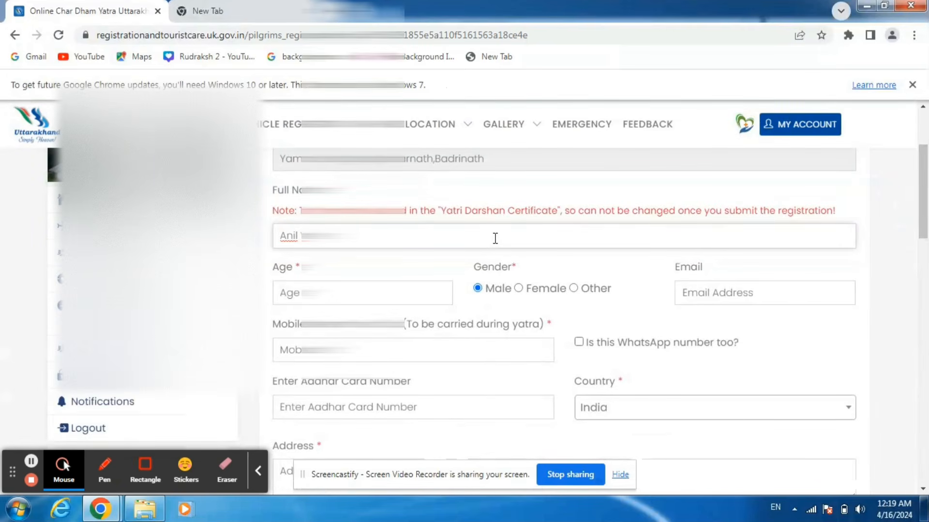
click(447, 295)
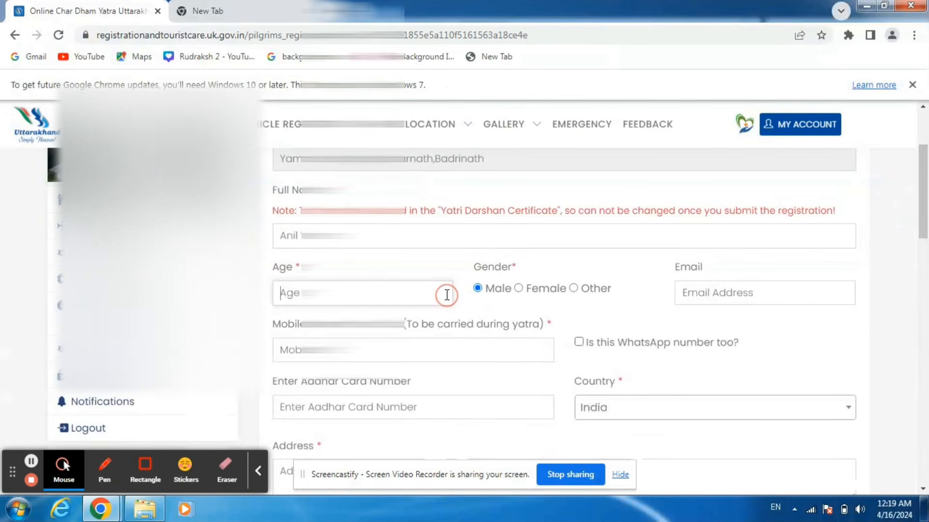
text(35)
click(716, 290)
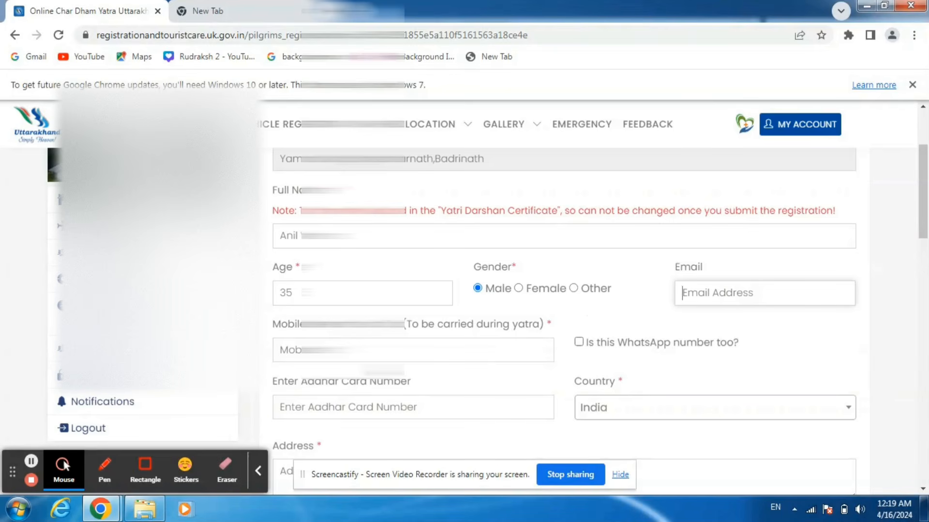
Paste the pilgrim's mobile number and begin typing the address.
click(382, 350)
key(ctrl+v)
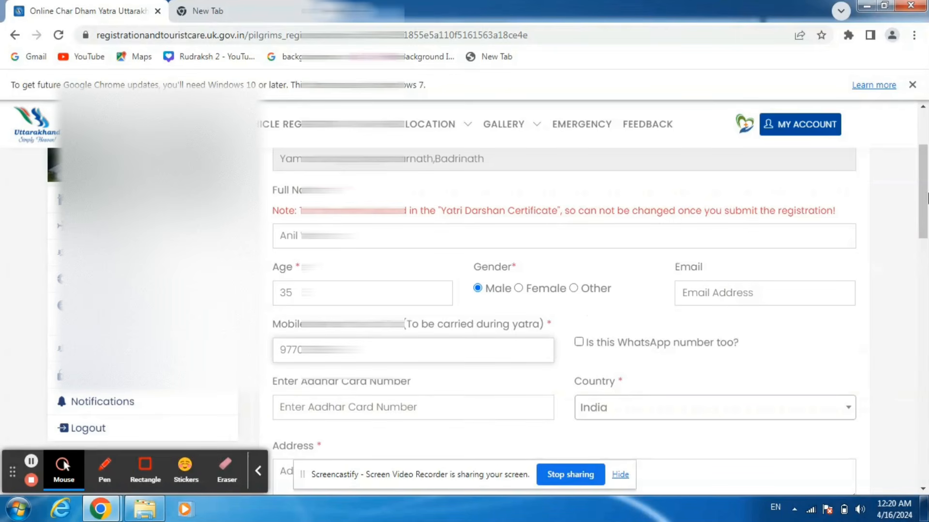
scroll(649, 301, down, 2)
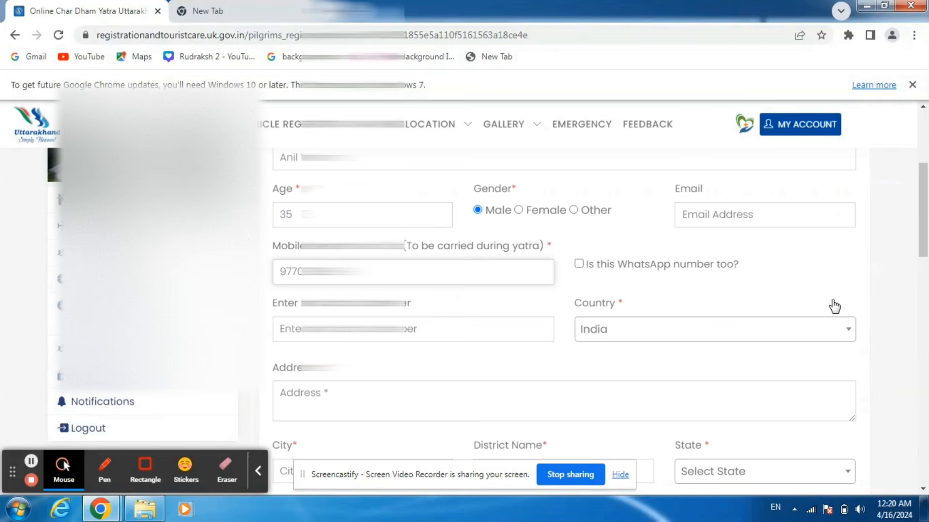
drag(924, 226, 924, 244)
click(559, 332)
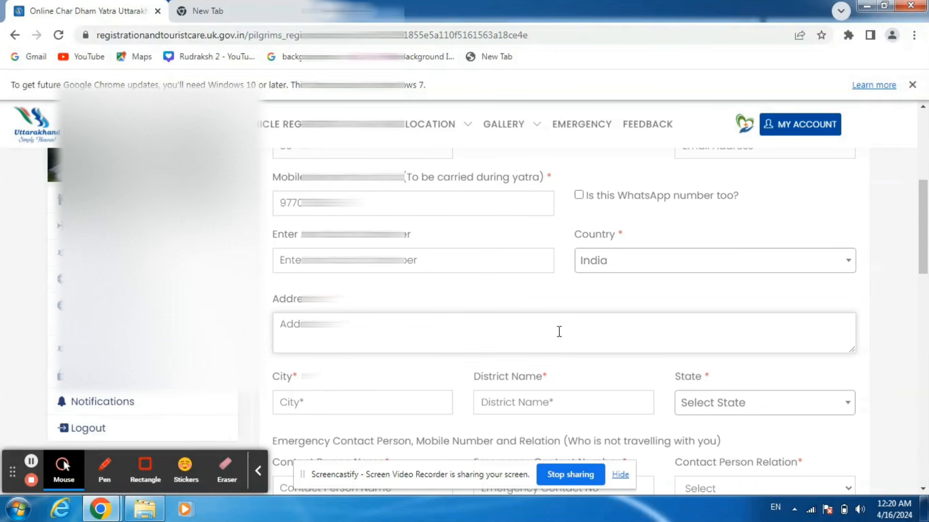
text(65 s)
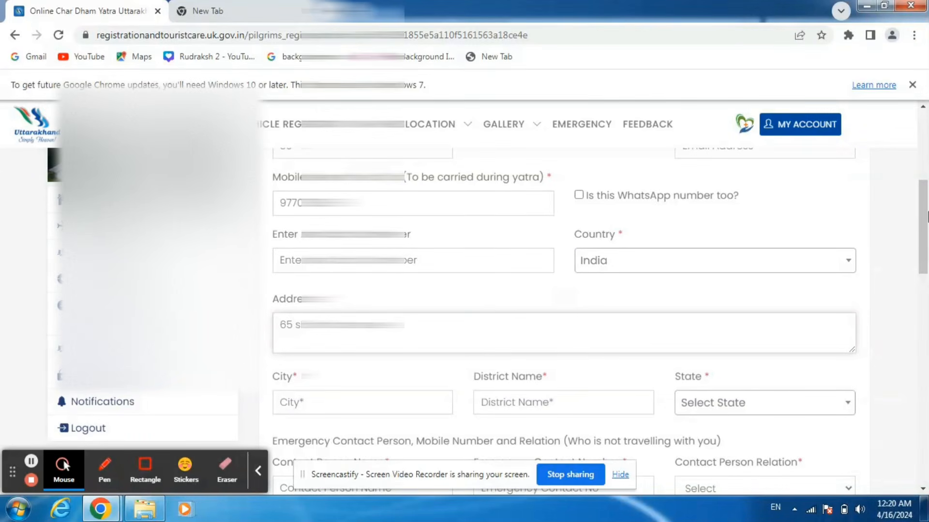
scroll(757, 300, down, 2)
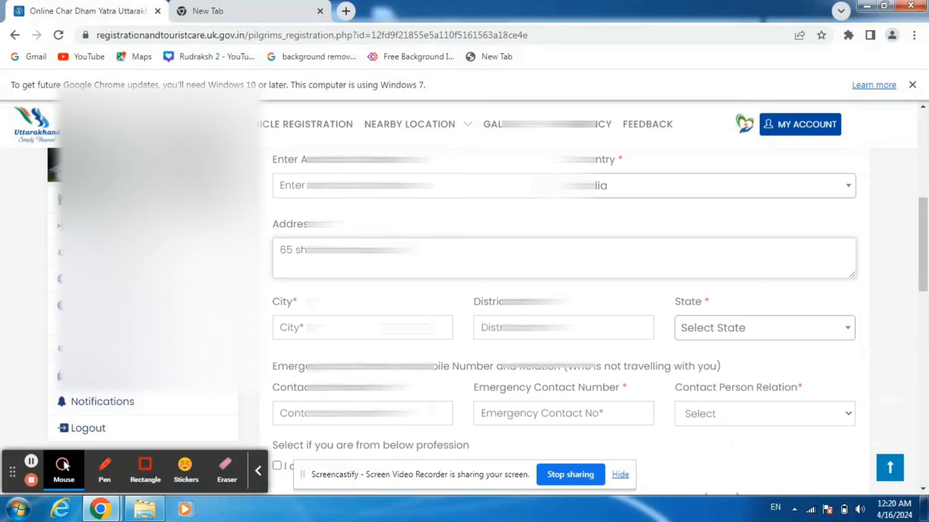
Enter the pilgrim's city and choose Madhya Pradesh as the state.
click(339, 327)
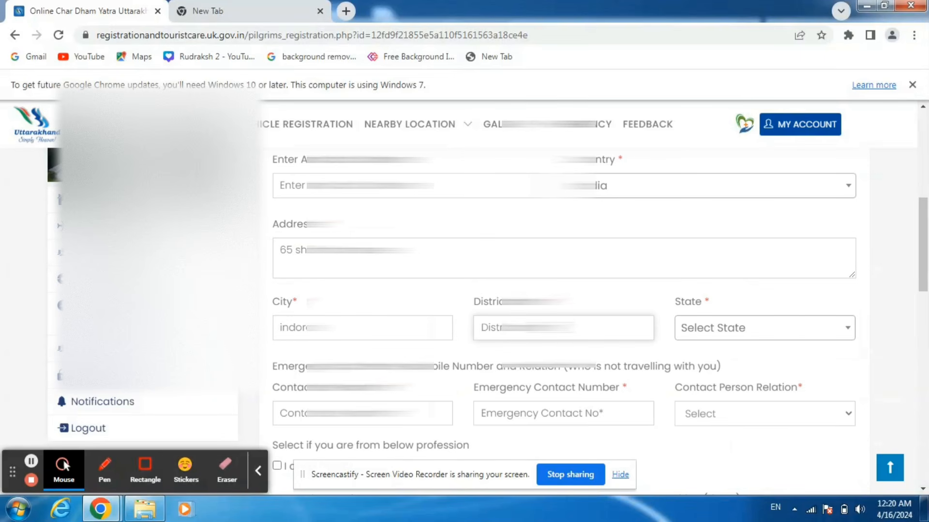
text(indo)
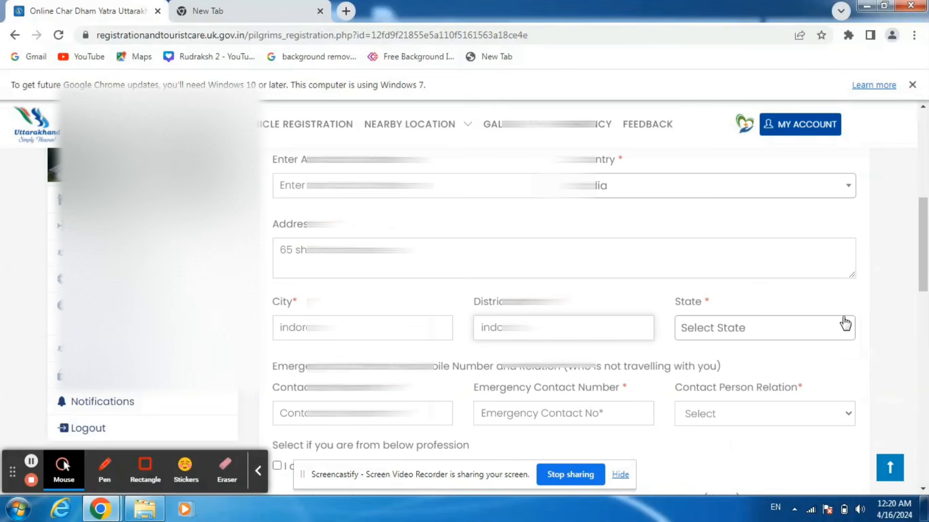
click(846, 333)
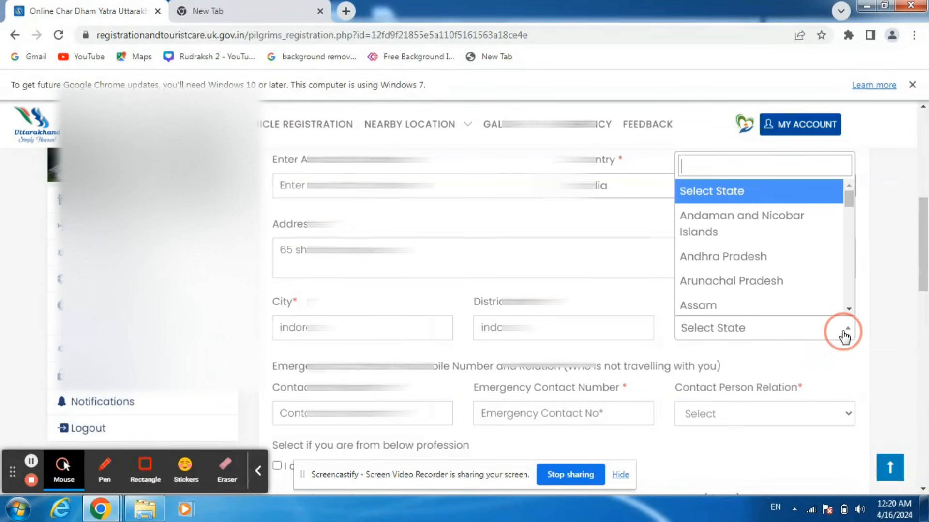
drag(849, 208, 845, 213)
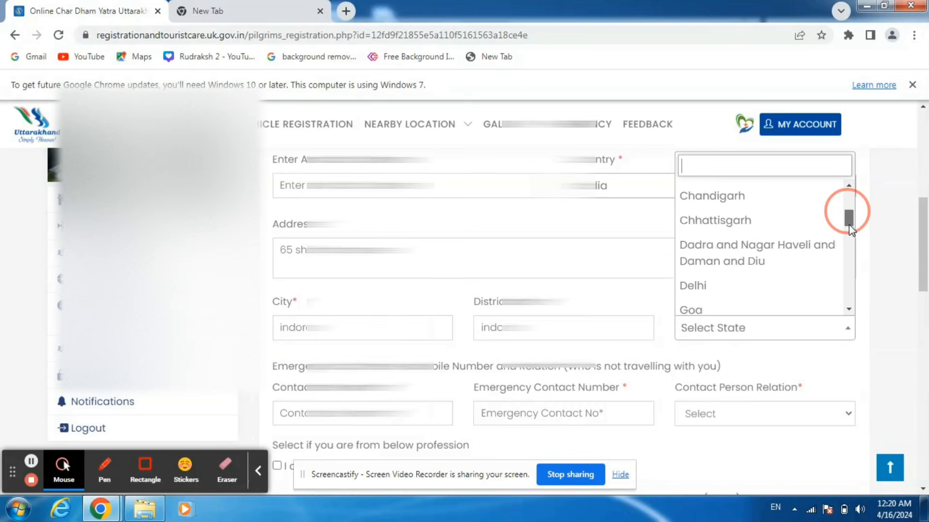
scroll(771, 251, down, 5)
click(768, 250)
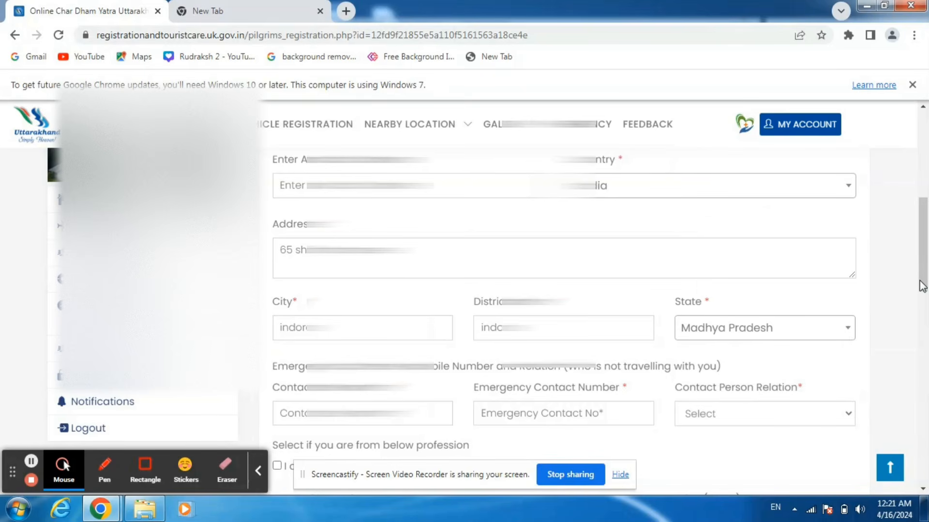
drag(923, 279, 925, 310)
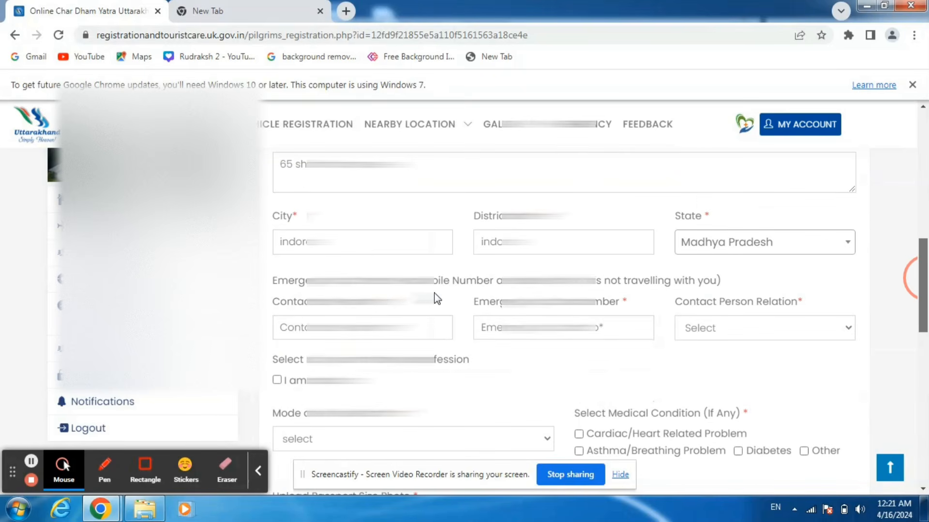
scroll(436, 299, down, 2)
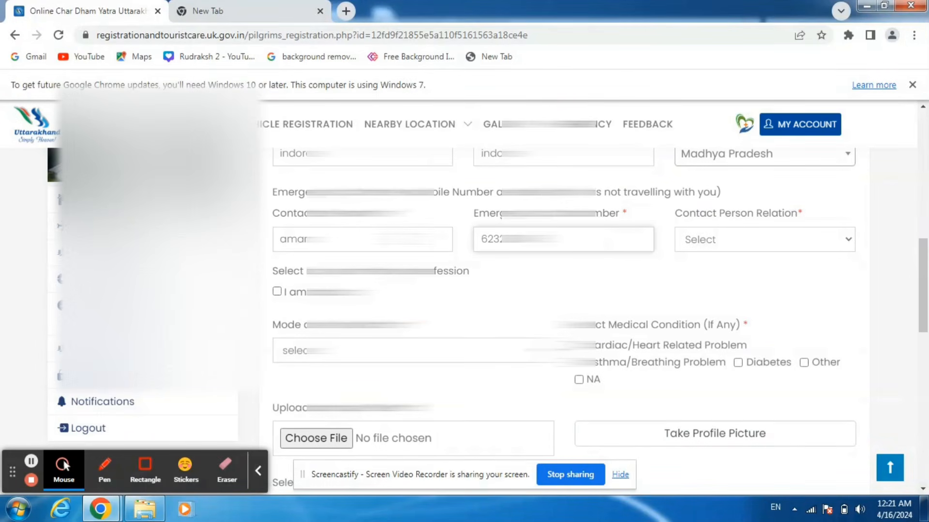
Set emergency contact relation Friend, travel Bus/Mini Bus, medical condition NA, and choose the photo.
click(783, 248)
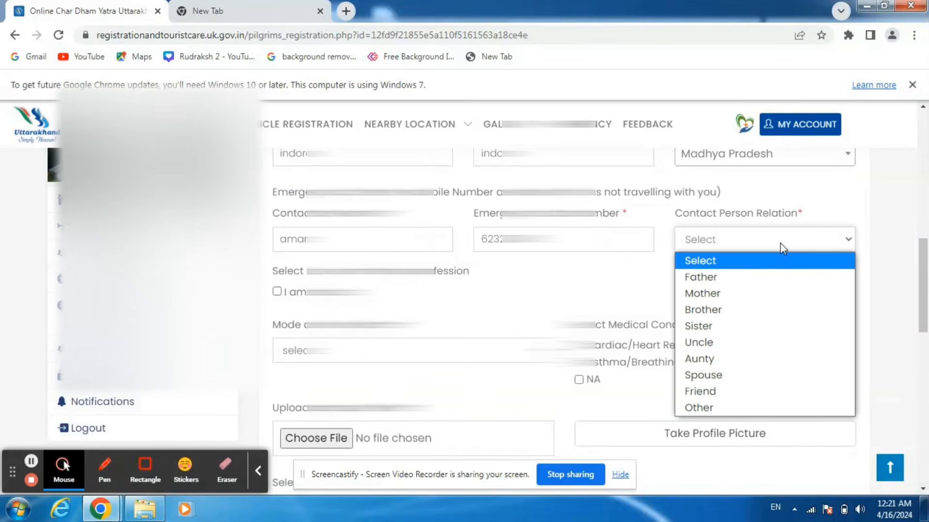
click(746, 393)
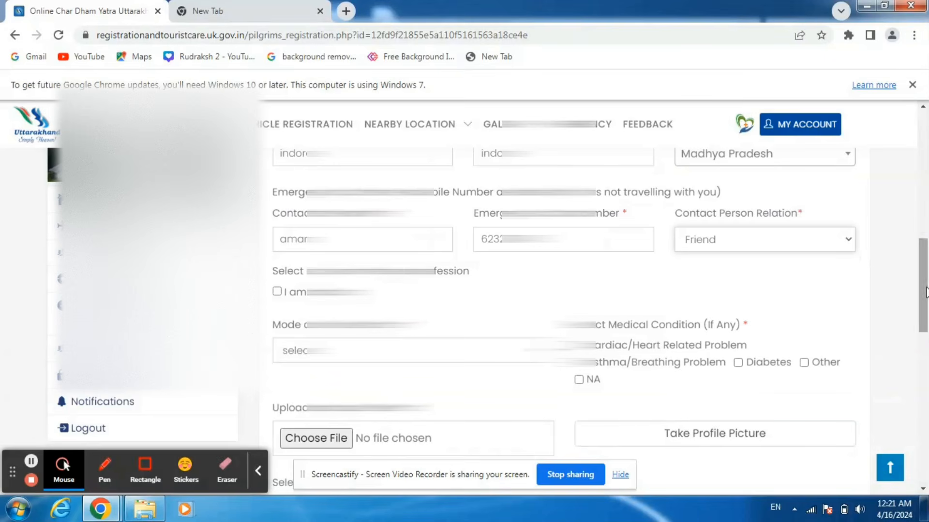
scroll(909, 281, down, 2)
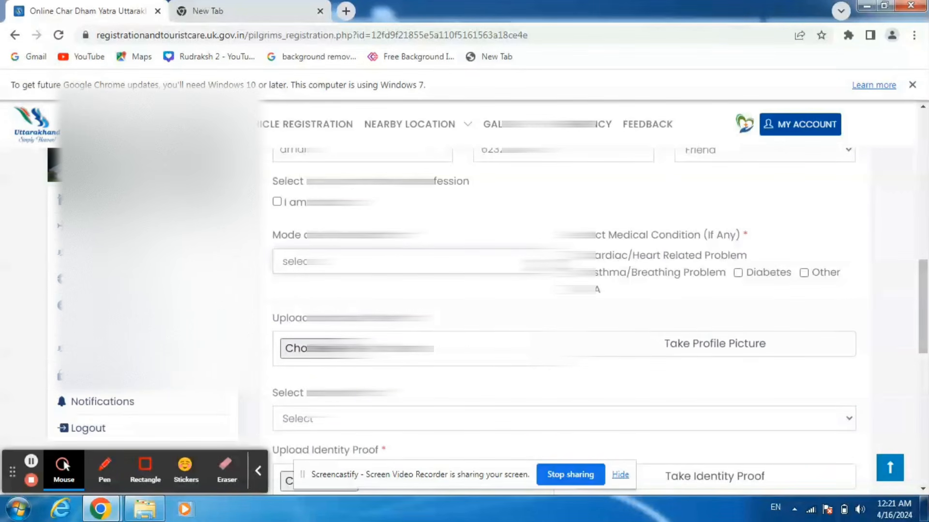
click(532, 263)
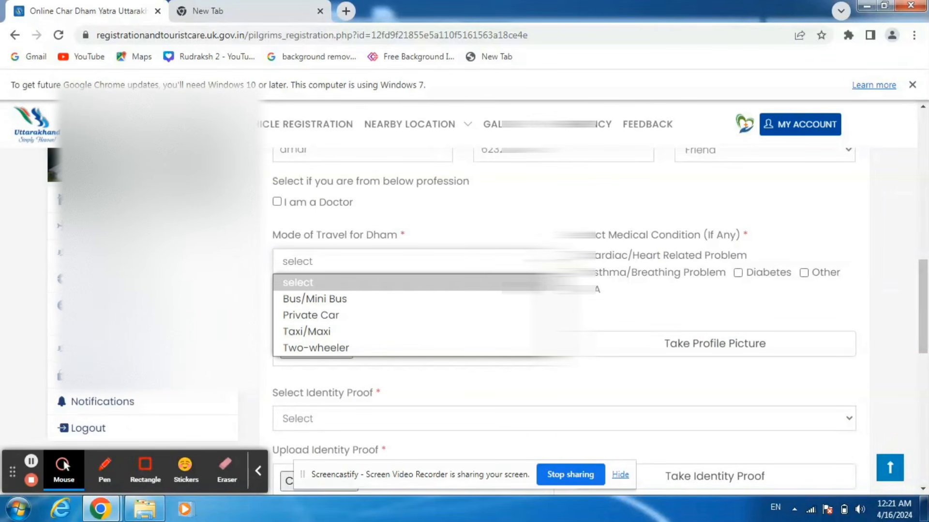
click(532, 214)
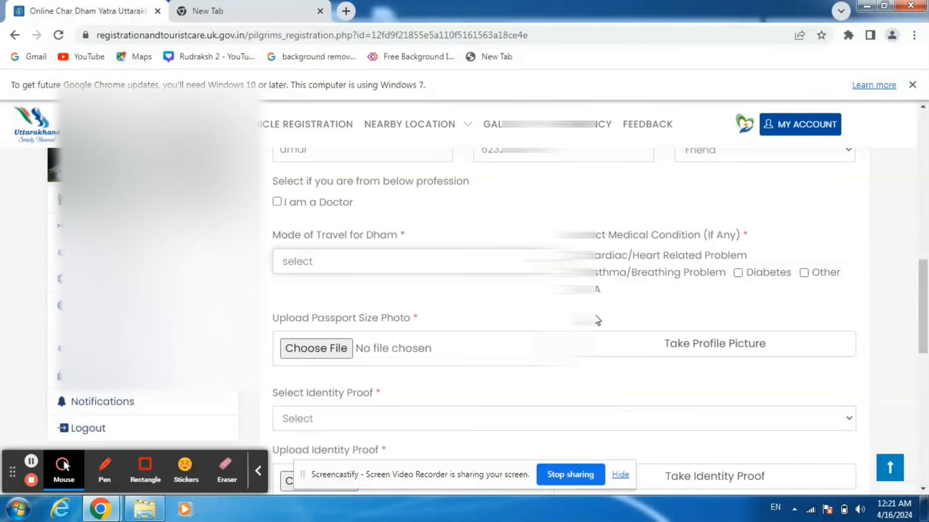
key(Down)
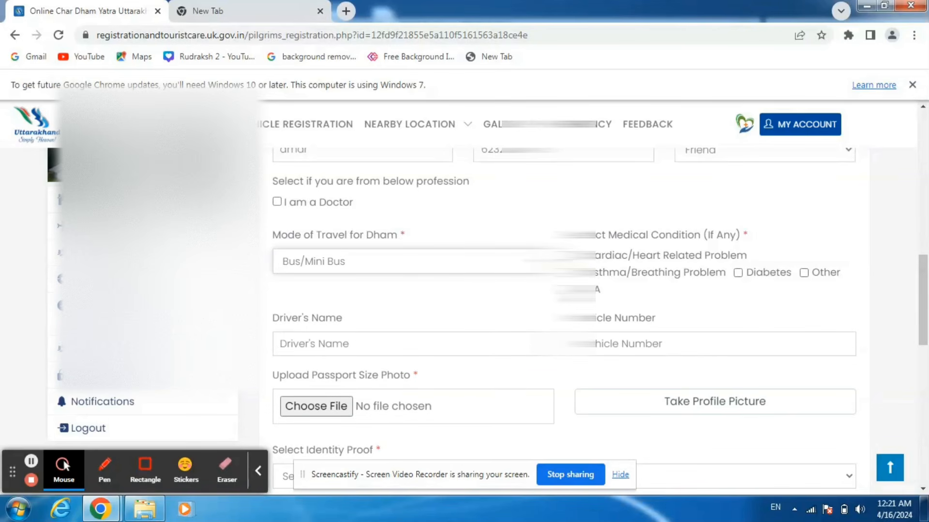
click(579, 290)
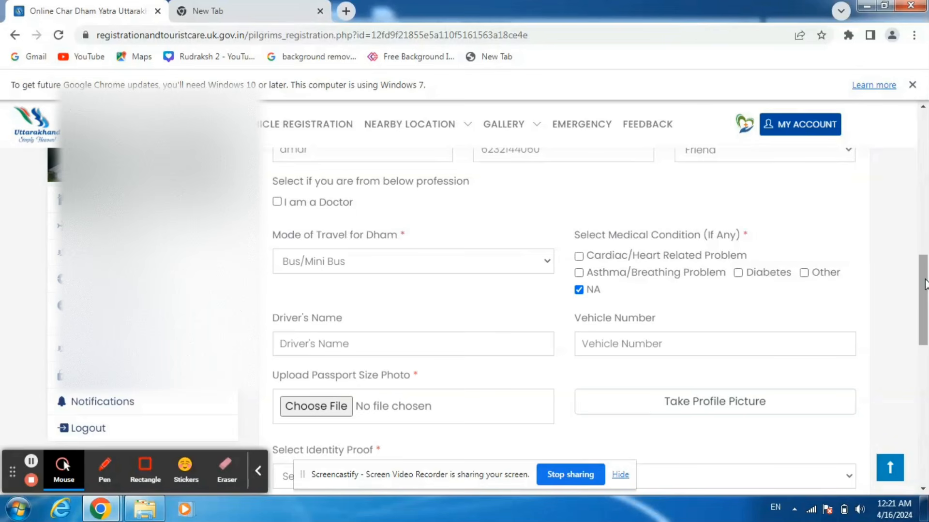
drag(924, 290, 835, 310)
click(329, 328)
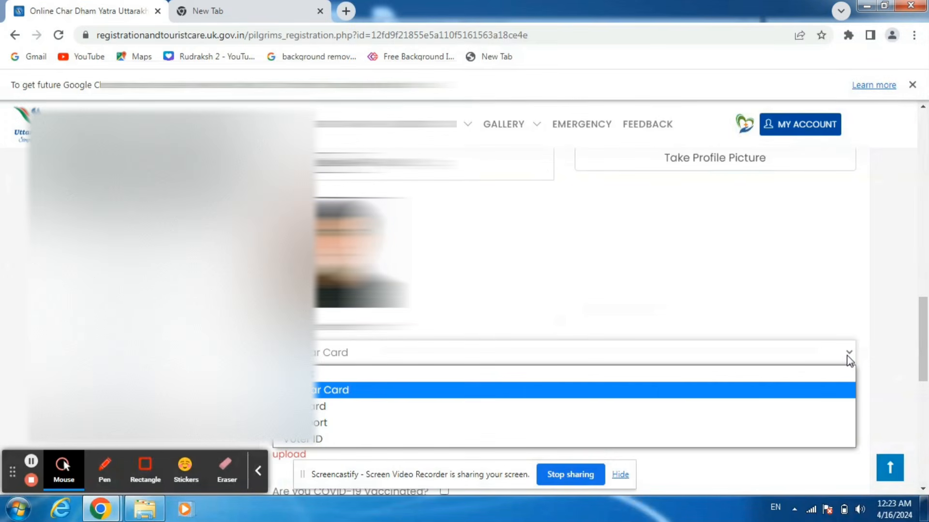
Keep Aadhar Card as identity proof and attach the Aadhaar PDF.
click(450, 391)
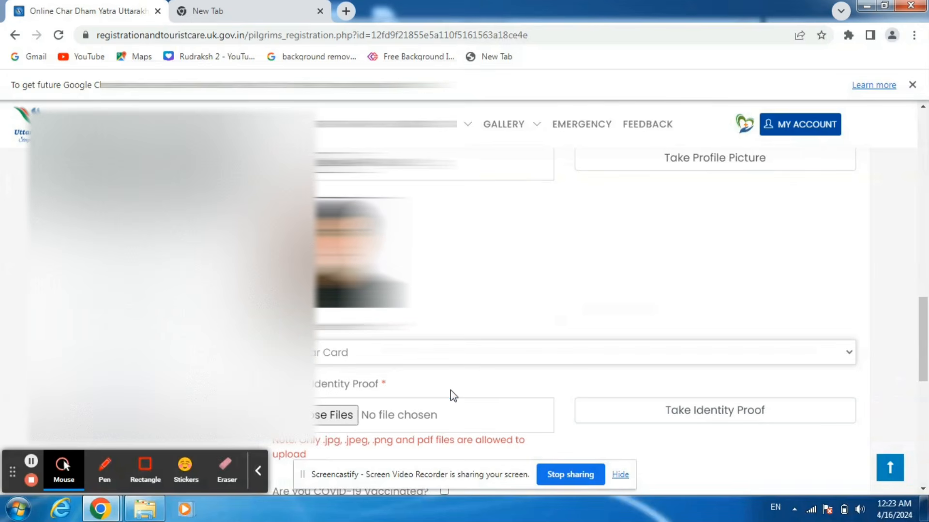
click(334, 417)
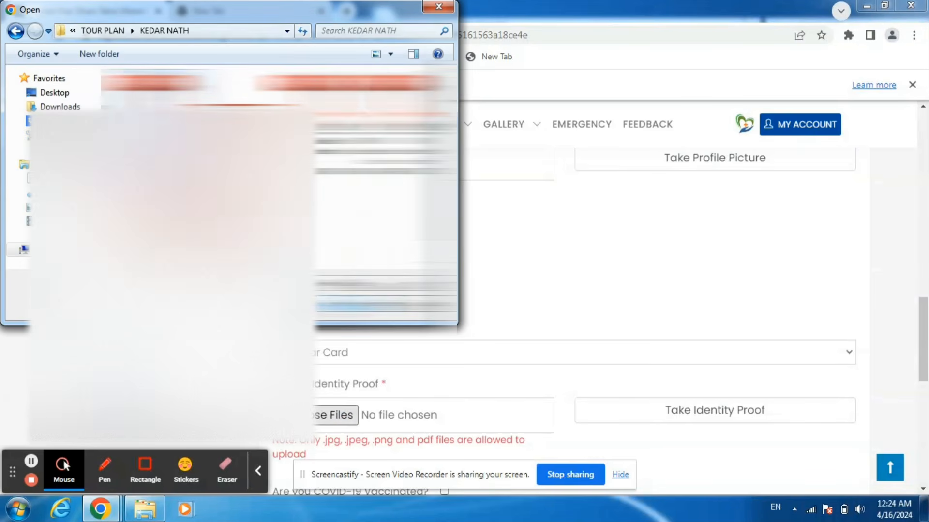
click(355, 305)
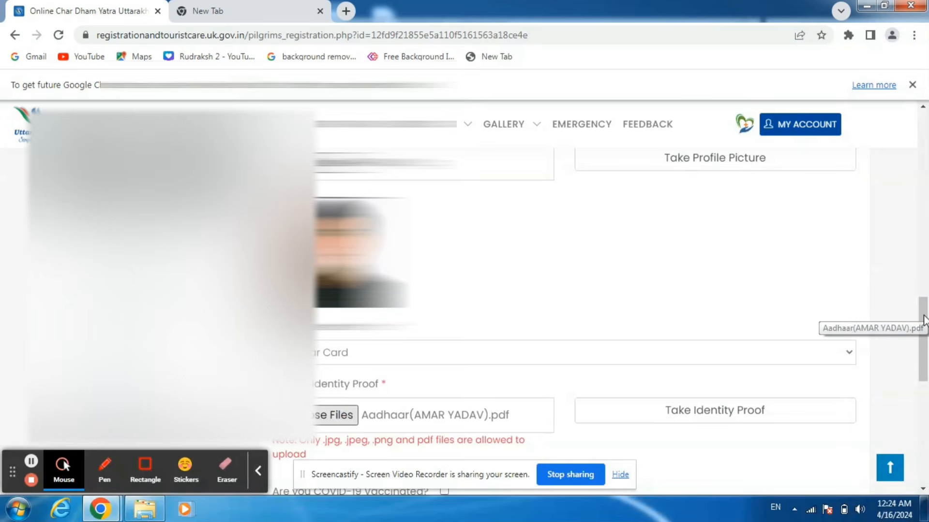
drag(924, 321, 925, 378)
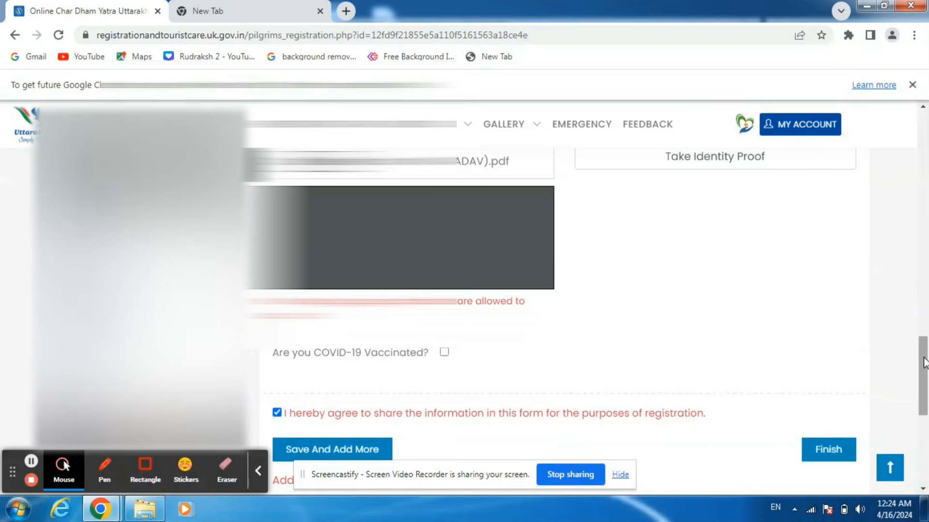
drag(924, 362, 926, 392)
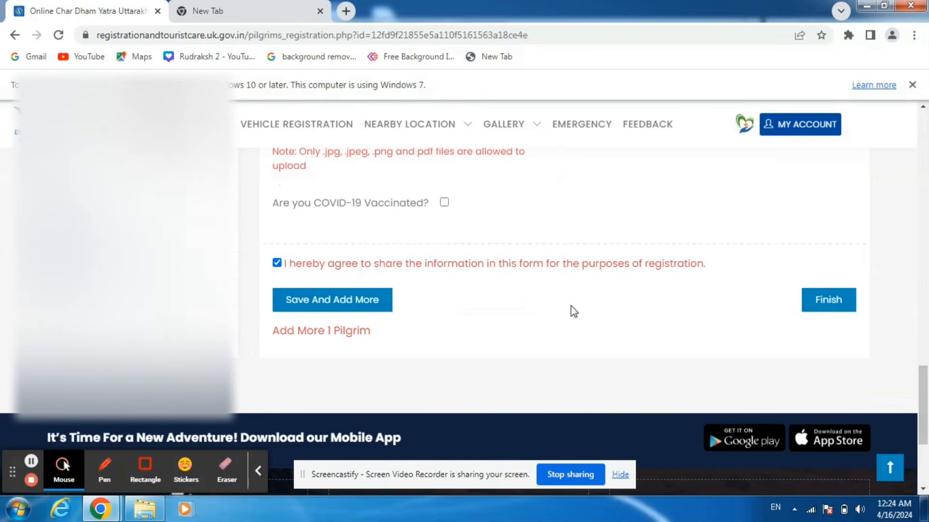
Finish registering the pilgrim, dismiss the confirmation, and review the pilgrims list.
click(829, 304)
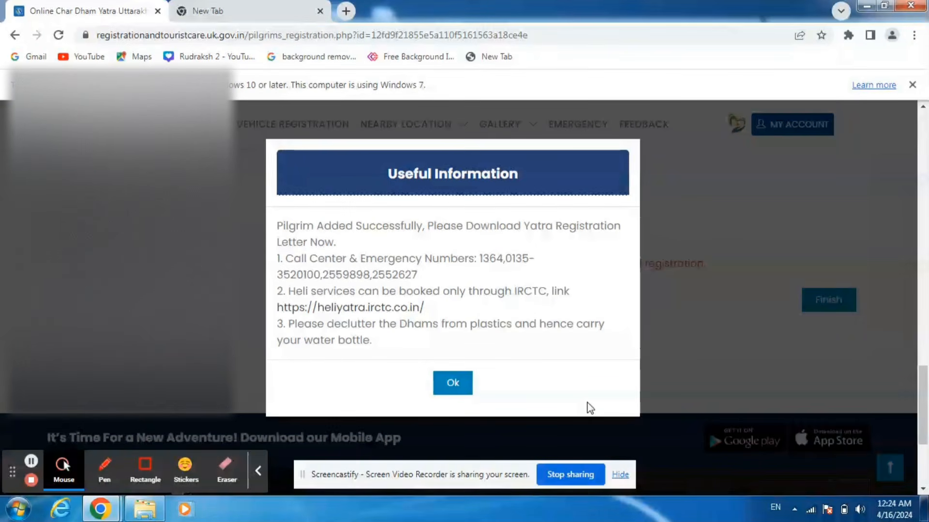
click(452, 384)
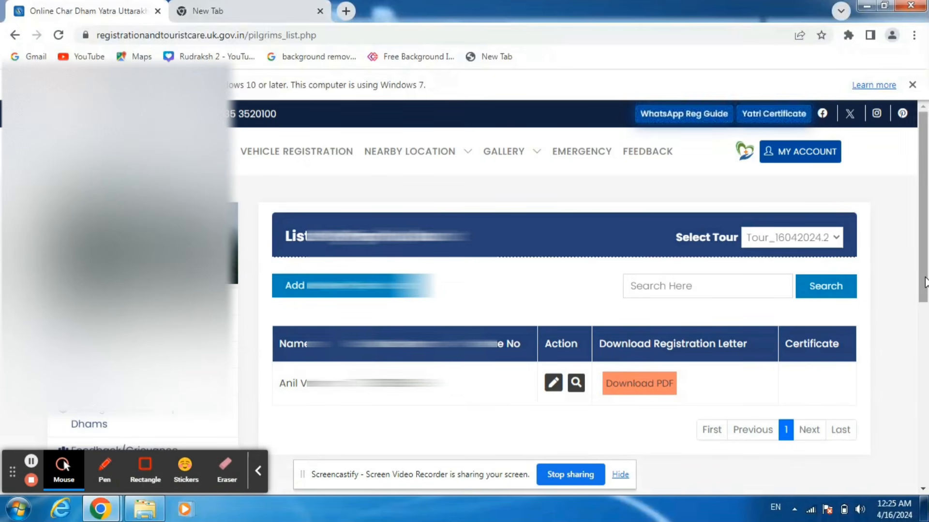
scroll(564, 359, down, 3)
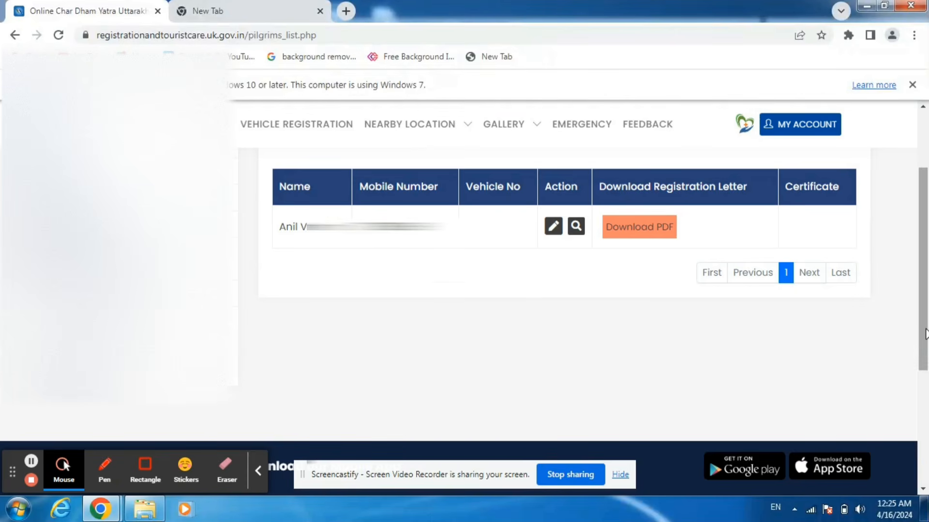
scroll(925, 334, up, 3)
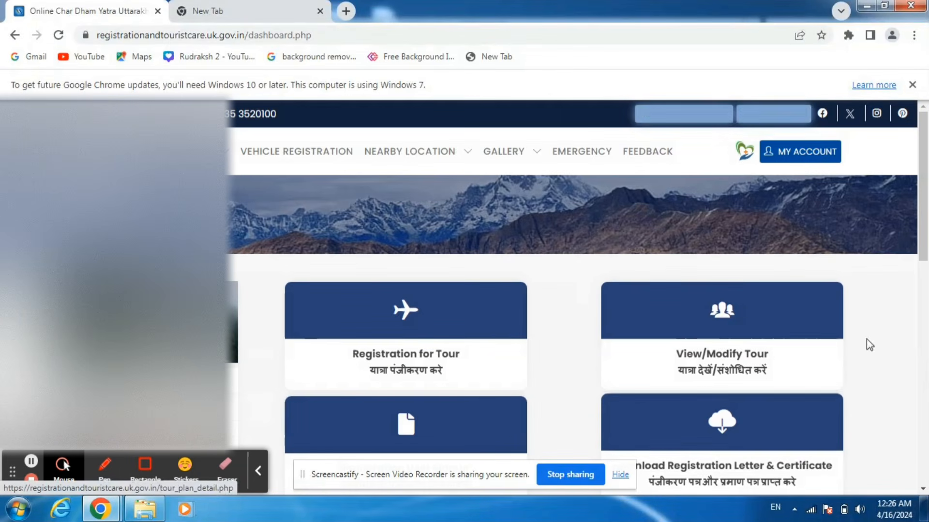
From View/Modify Tour, edit the first row's tour, Tour_16042024.2, and scroll to its destinations.
click(780, 322)
drag(926, 251, 927, 287)
drag(925, 353, 925, 332)
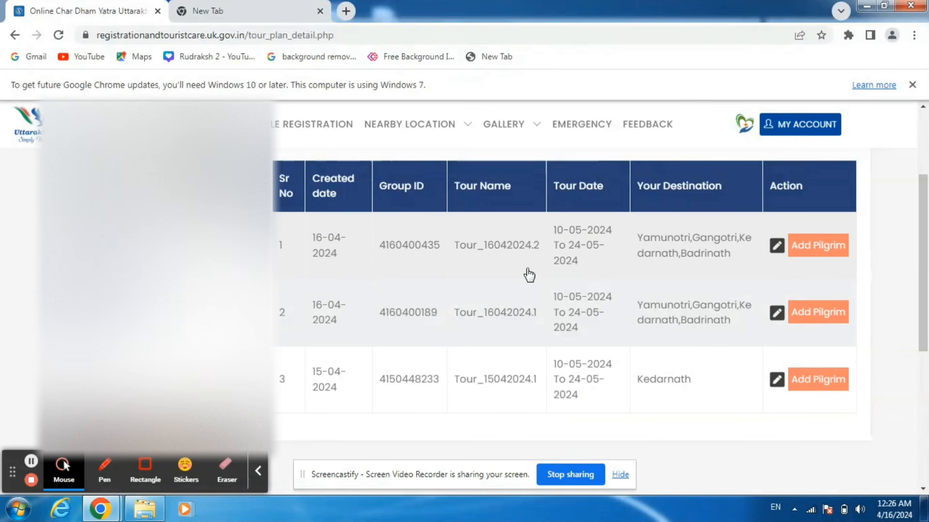
click(777, 246)
drag(926, 245, 927, 304)
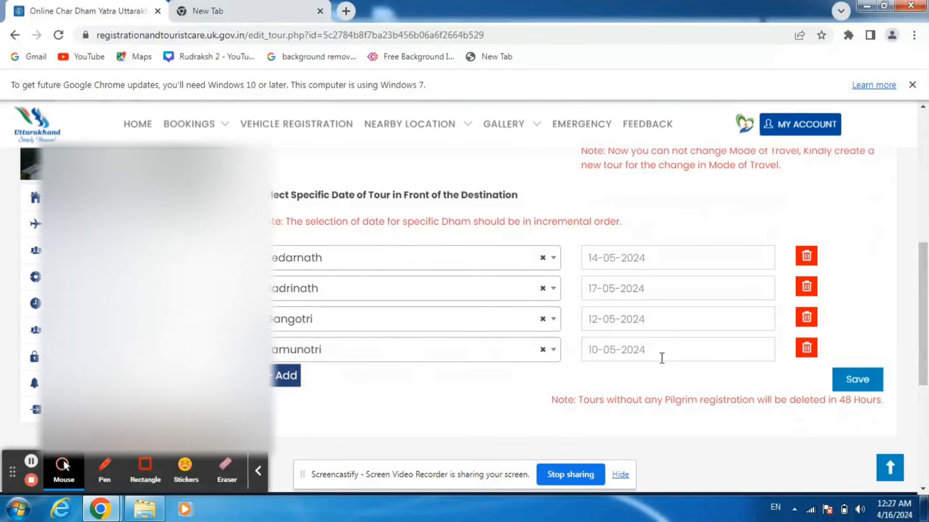
Delete the Yamunotri and Gangotri rows from Tour_16042024.2, save, and confirm the update.
click(687, 259)
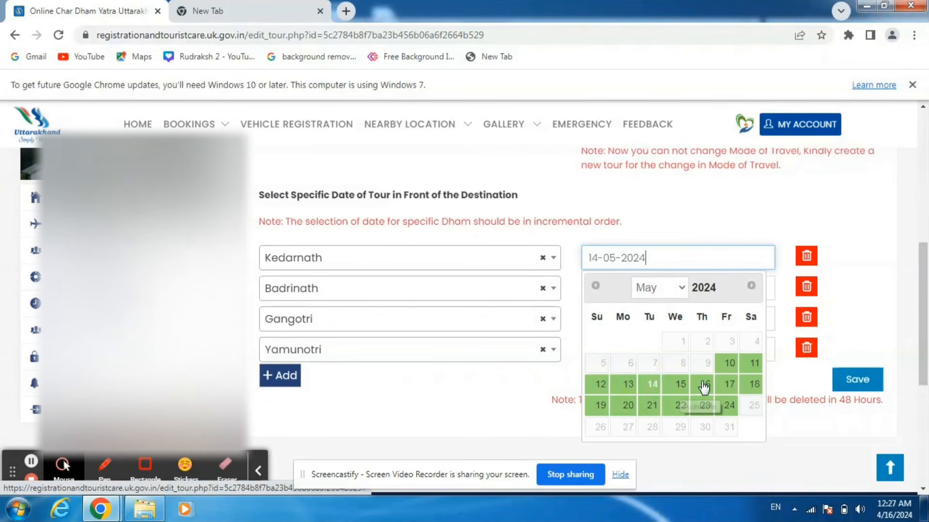
click(640, 217)
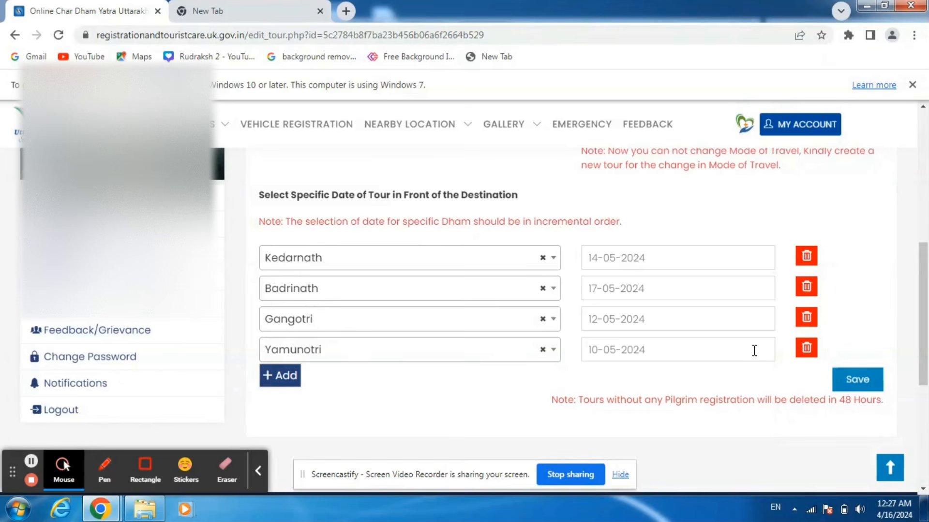
click(809, 350)
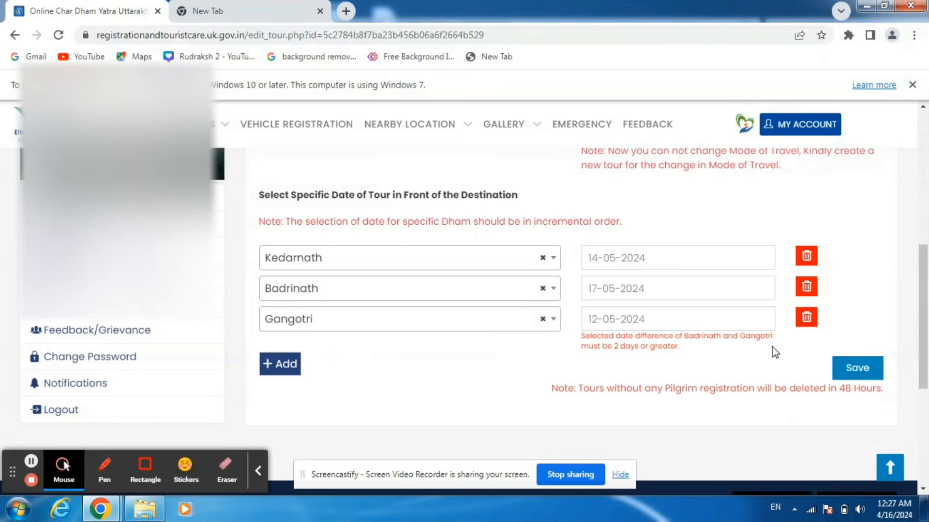
click(807, 317)
click(807, 318)
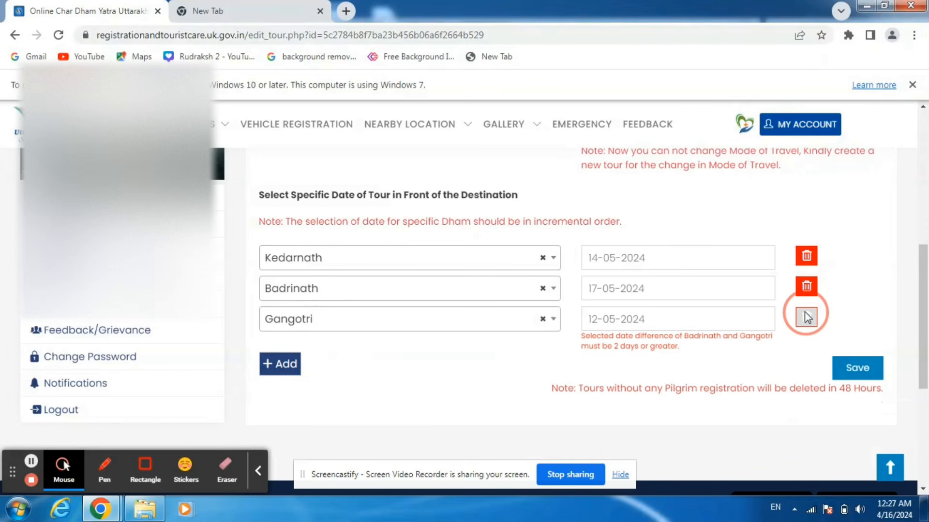
click(806, 318)
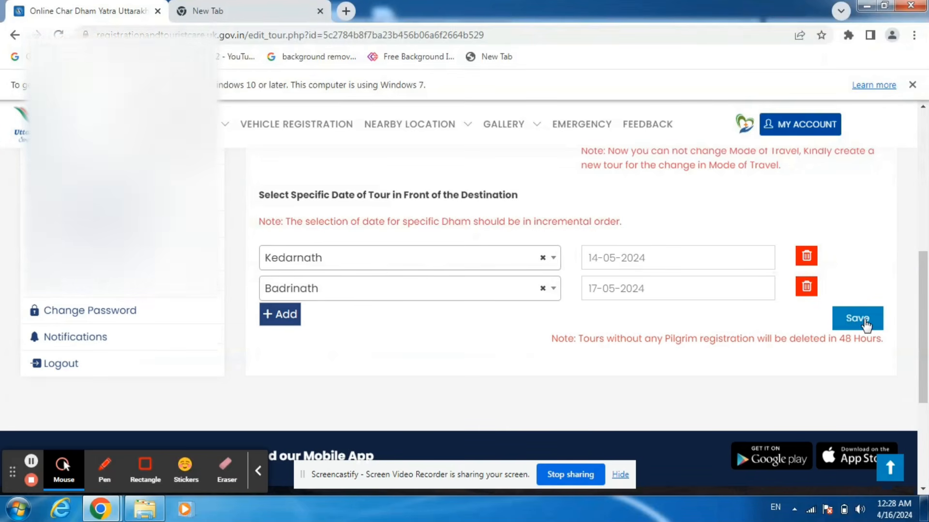
click(865, 321)
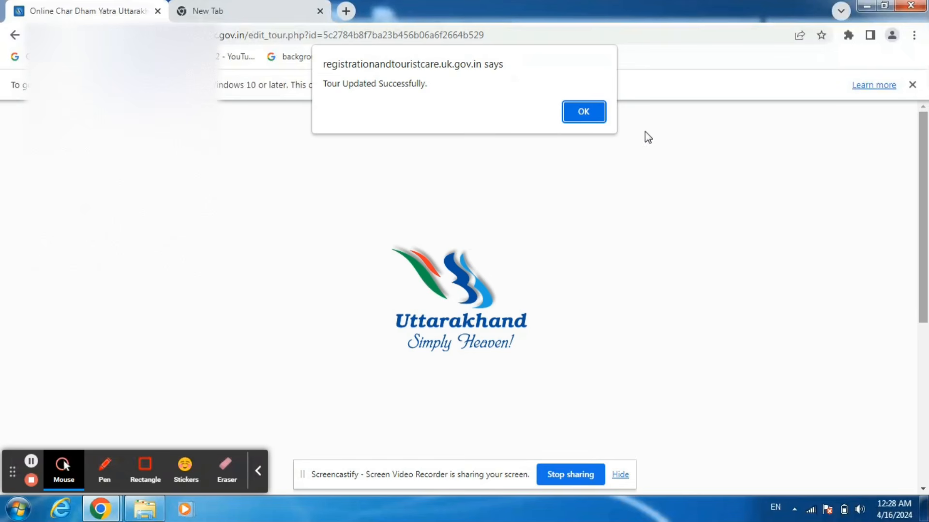
click(584, 112)
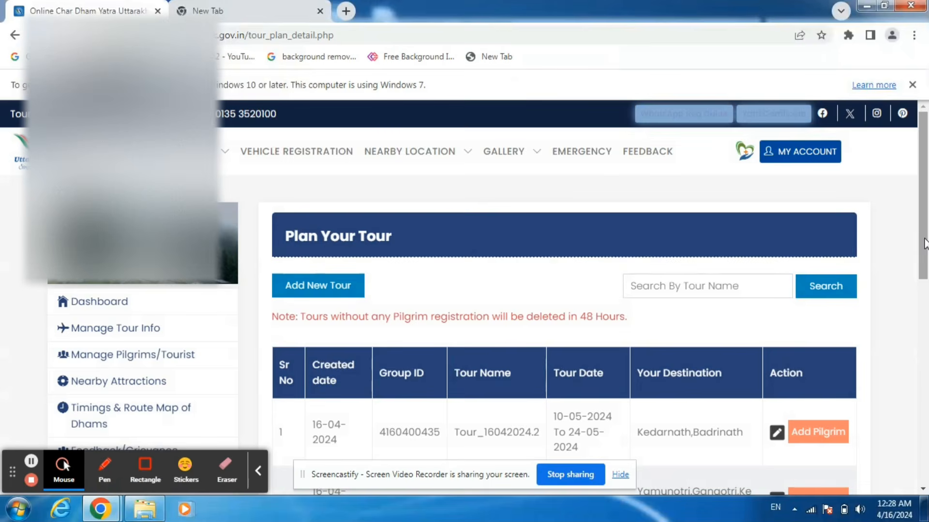
Edit Tour_16042024.1, delete its Yamunotri and Gangotri rows, and save.
scroll(924, 242, down, 3)
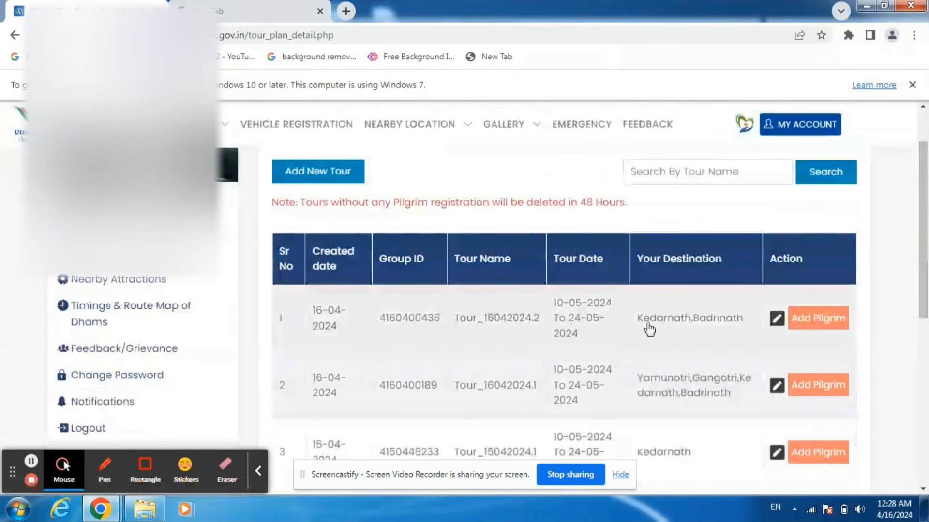
click(776, 387)
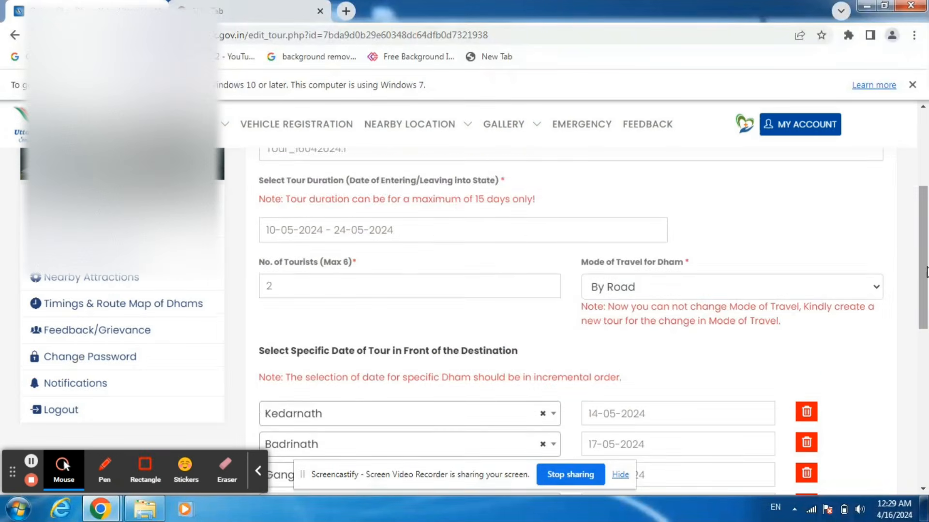
drag(928, 270, 928, 309)
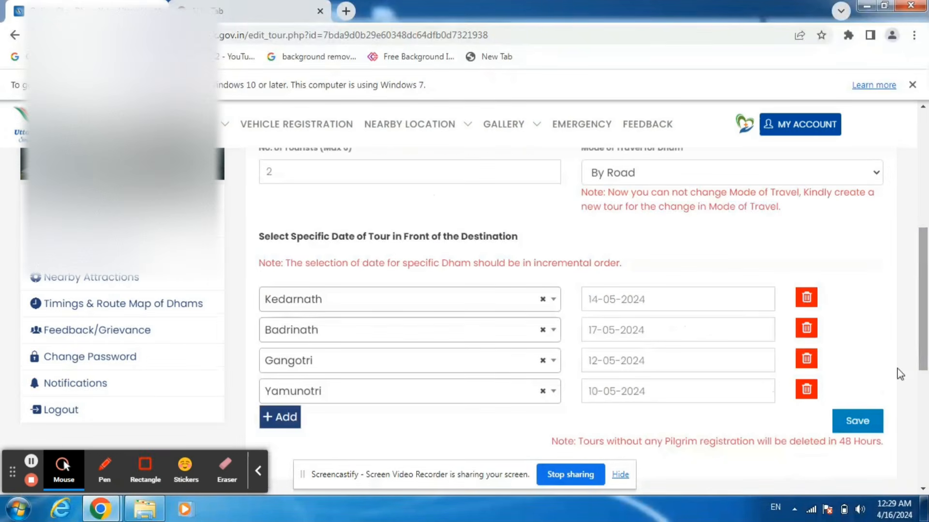
click(806, 393)
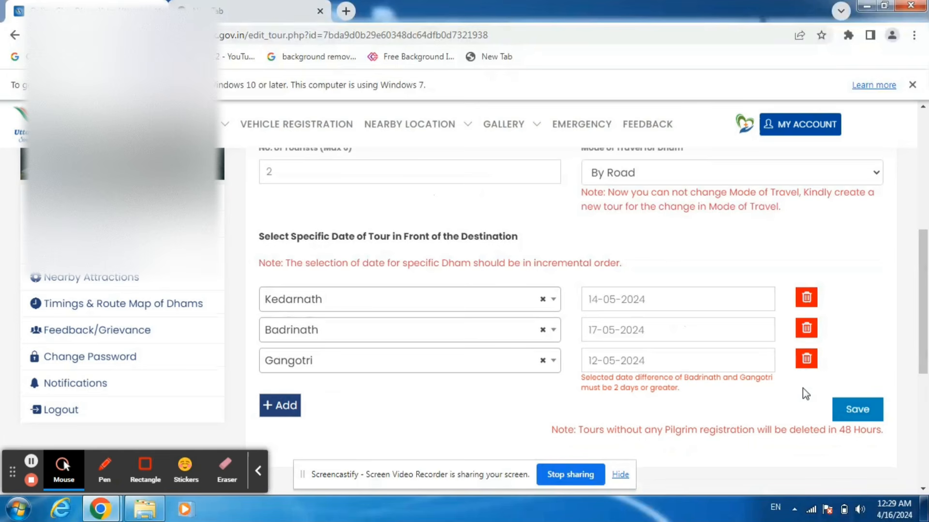
click(806, 359)
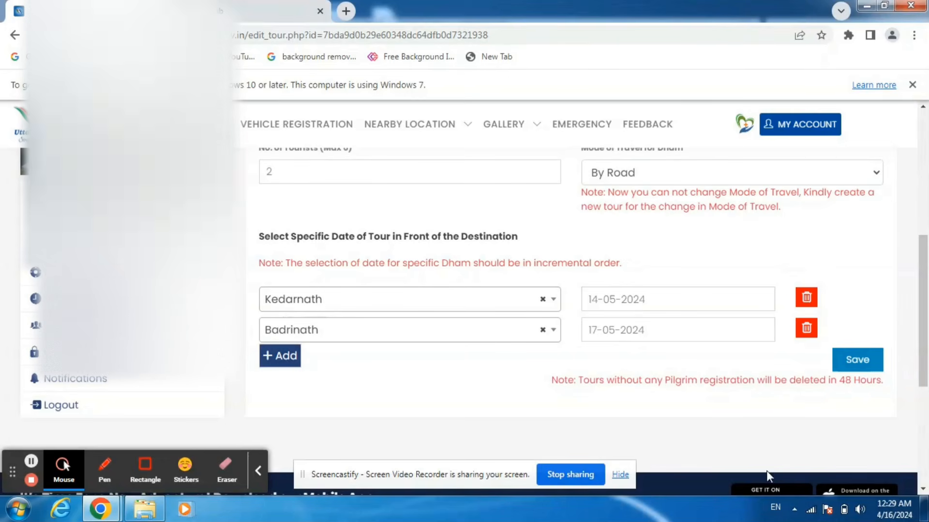
click(864, 360)
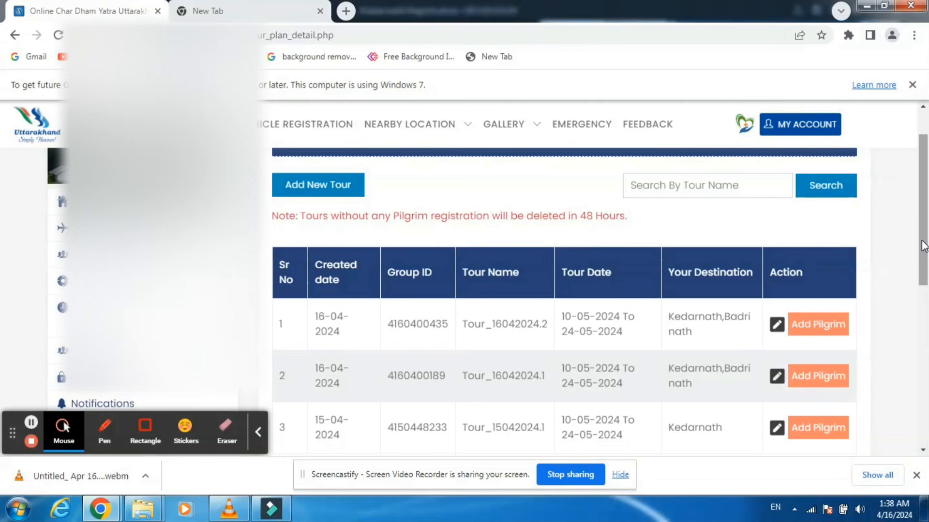
Download the Yatra Registration Letter PDF for Tour_16042024.1 from the dashboard's letter page.
scroll(924, 247, down, 1)
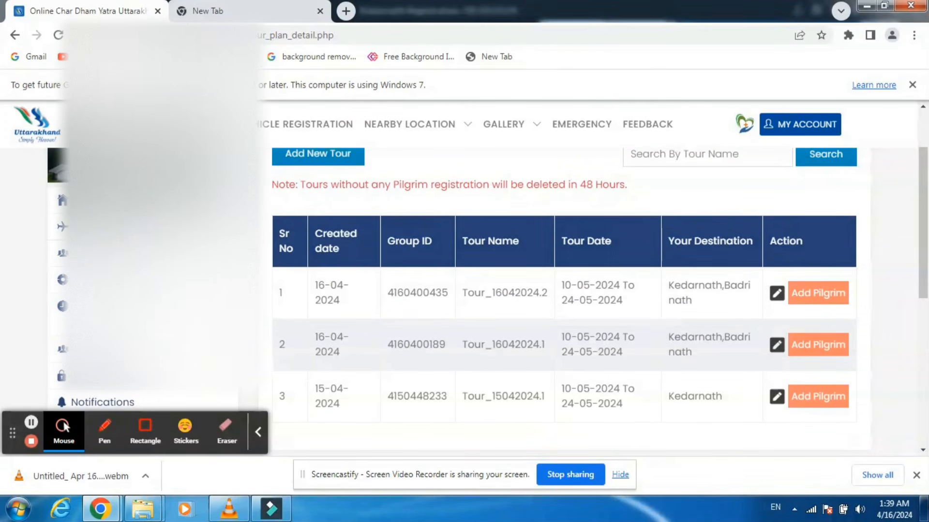
click(61, 200)
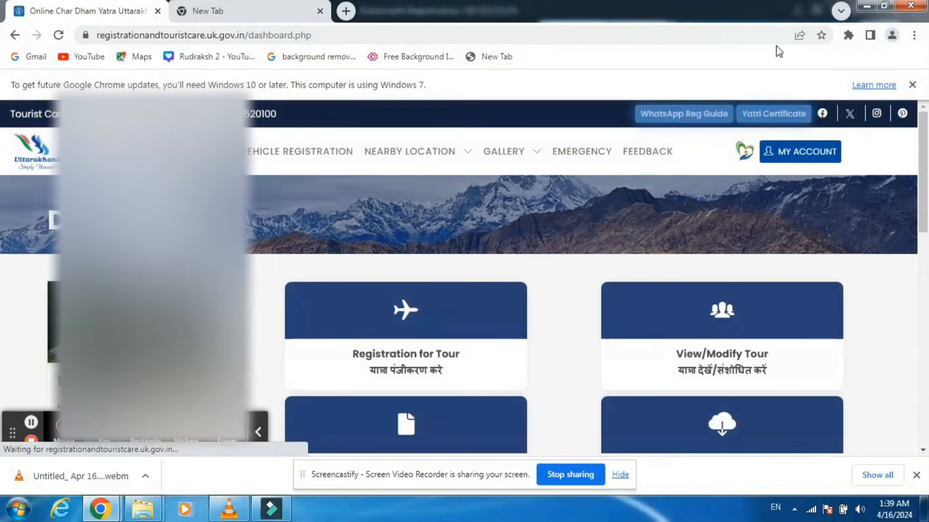
scroll(919, 175, down, 3)
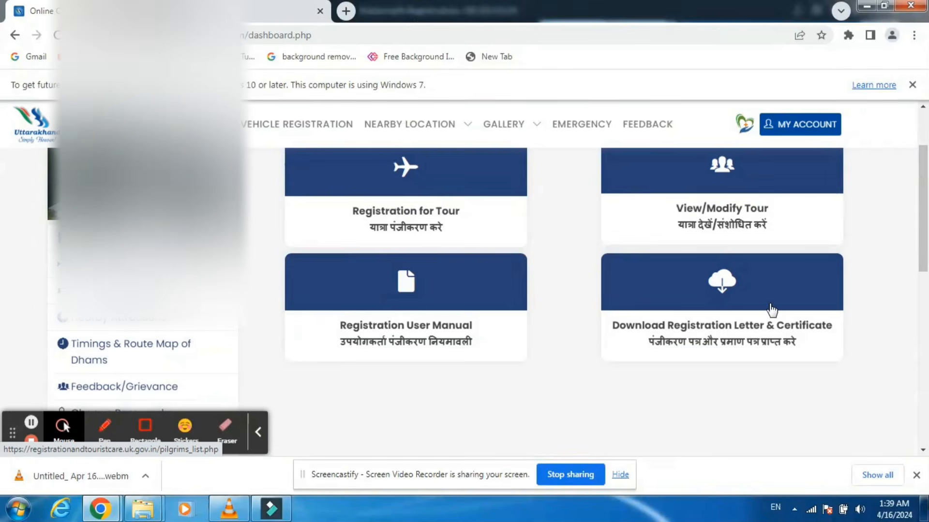
click(771, 325)
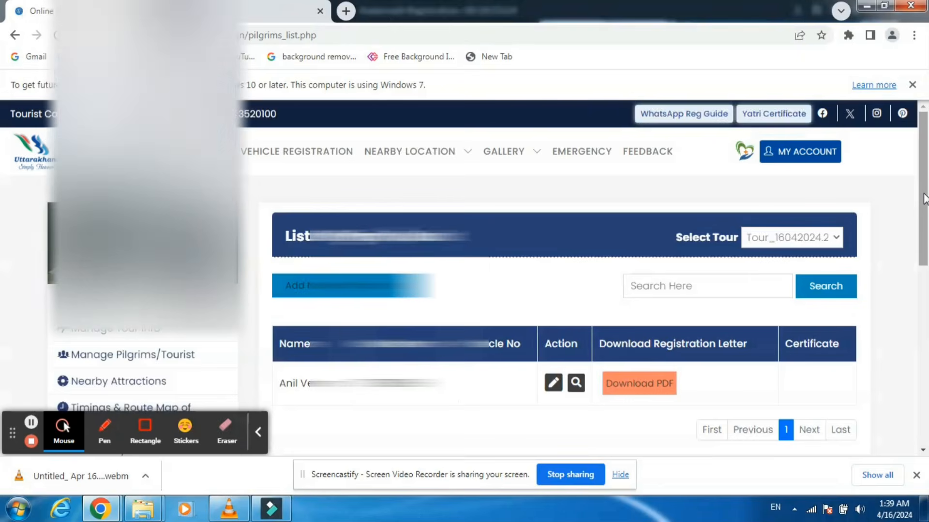
drag(924, 201, 926, 216)
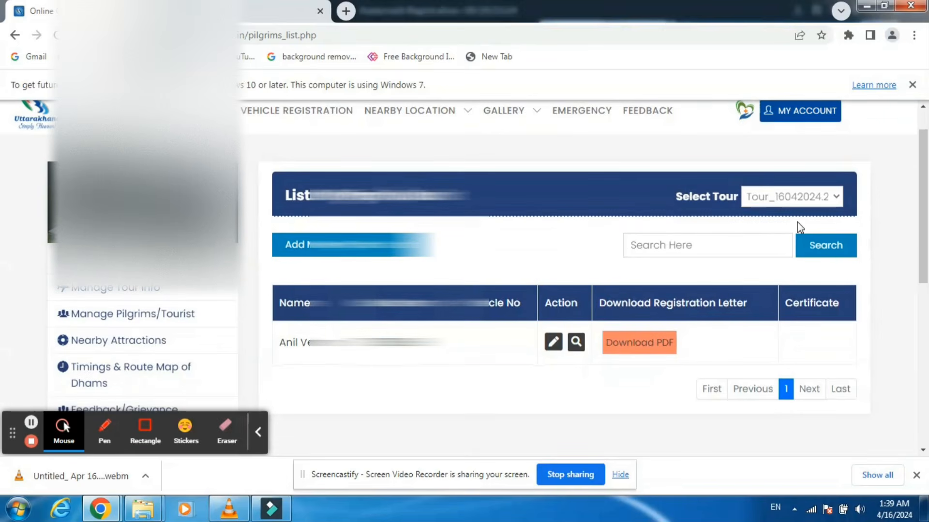
click(774, 198)
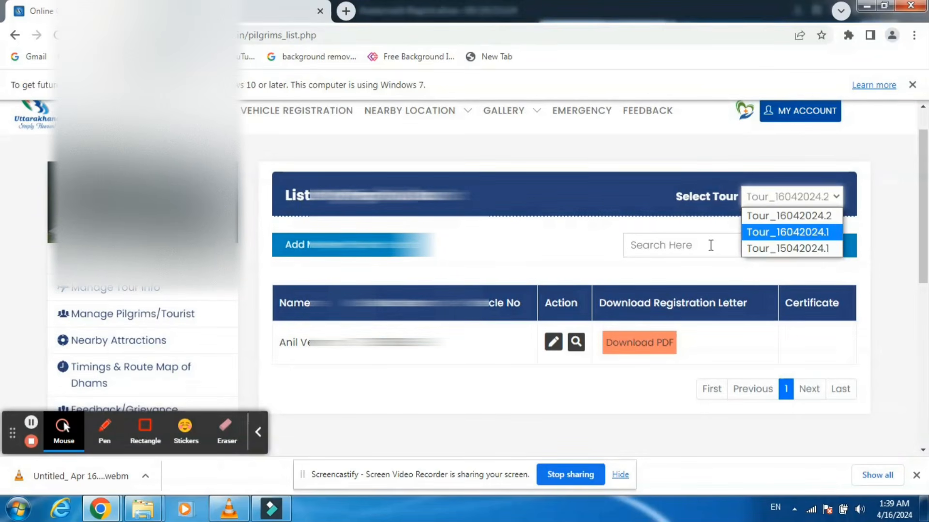
click(814, 232)
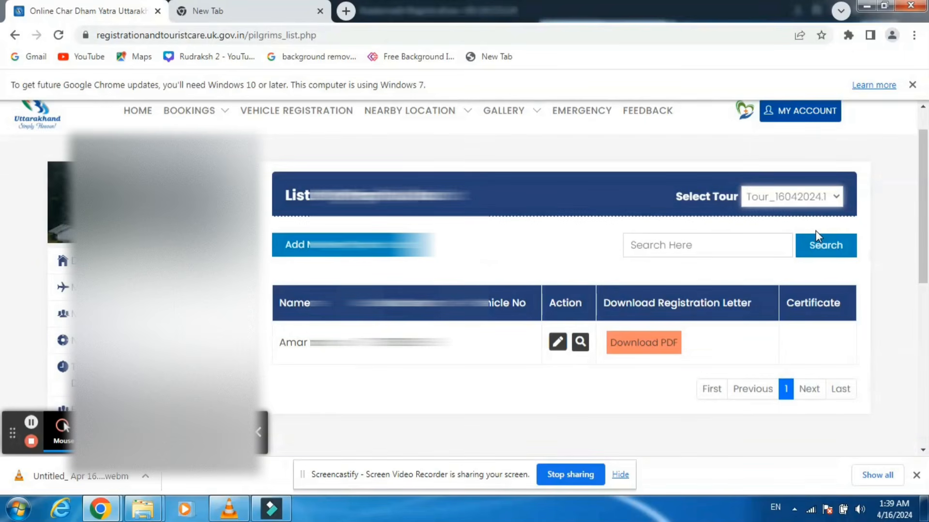
click(635, 351)
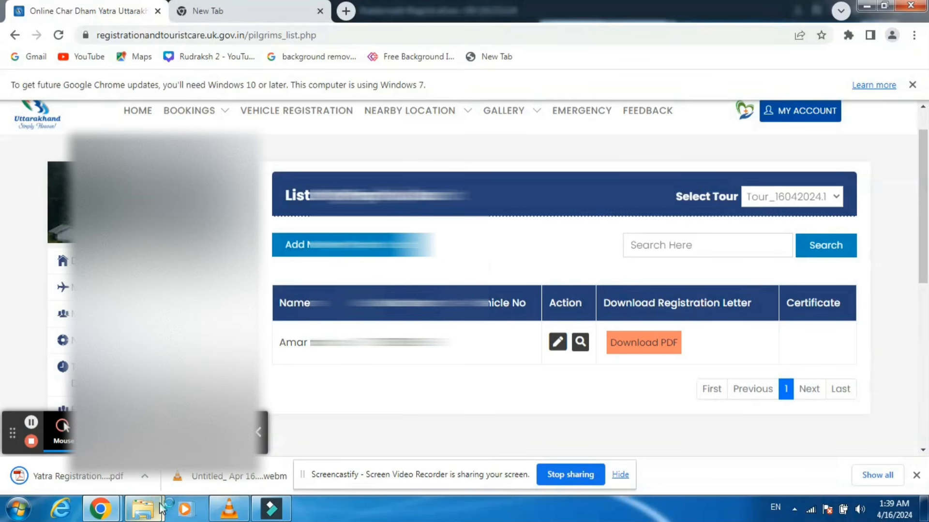
click(141, 478)
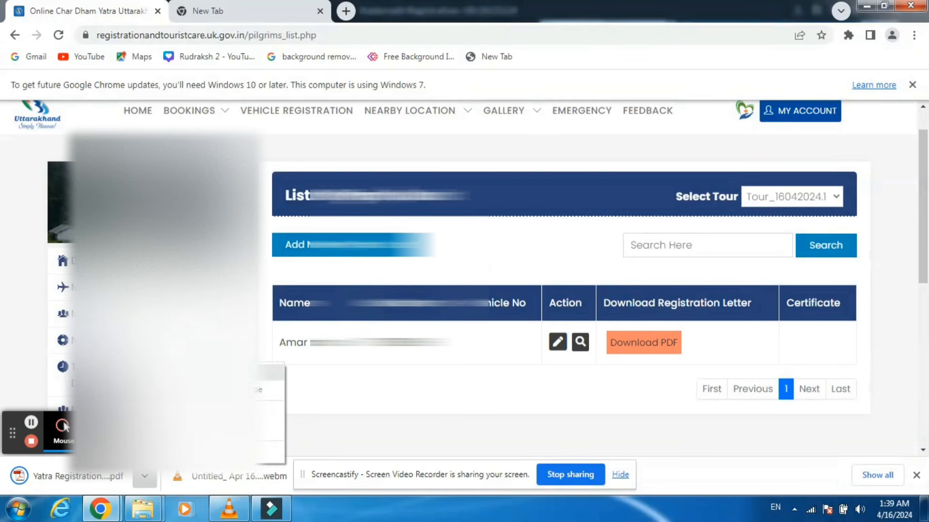
View the downloaded letter listing Kedarnath and Badrinath, then return to the portal's tab.
click(167, 372)
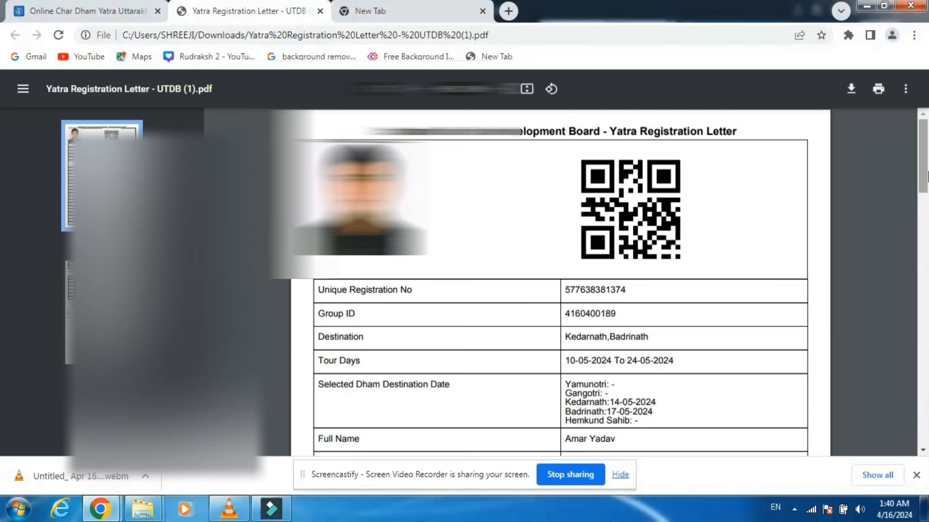
scroll(926, 175, down, 3)
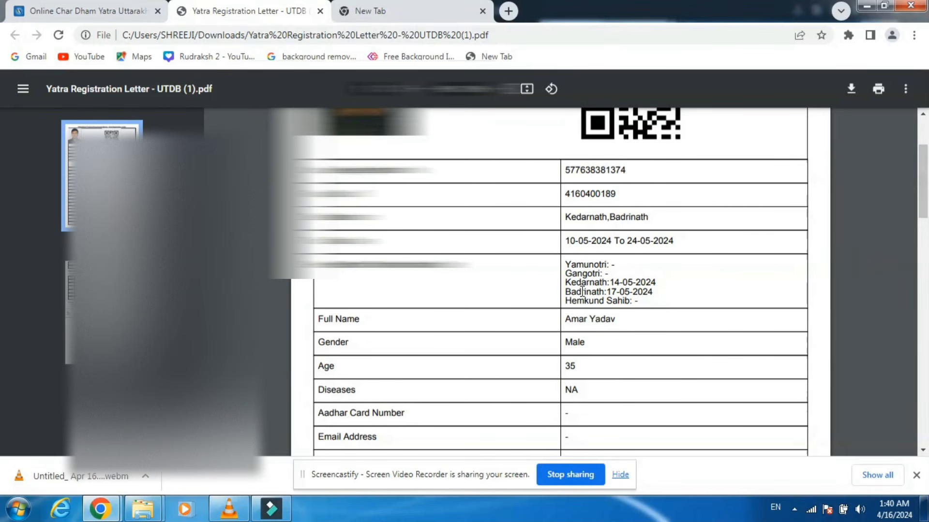
drag(925, 193, 926, 241)
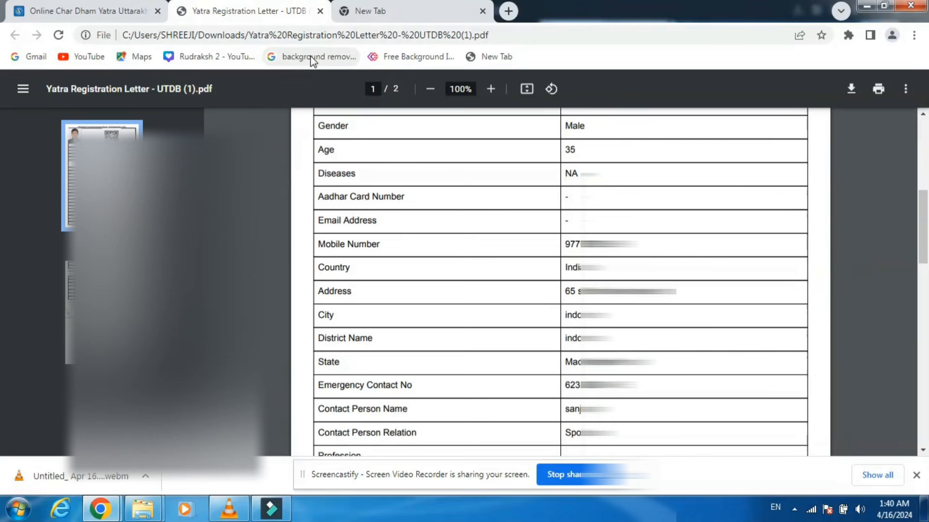
click(88, 8)
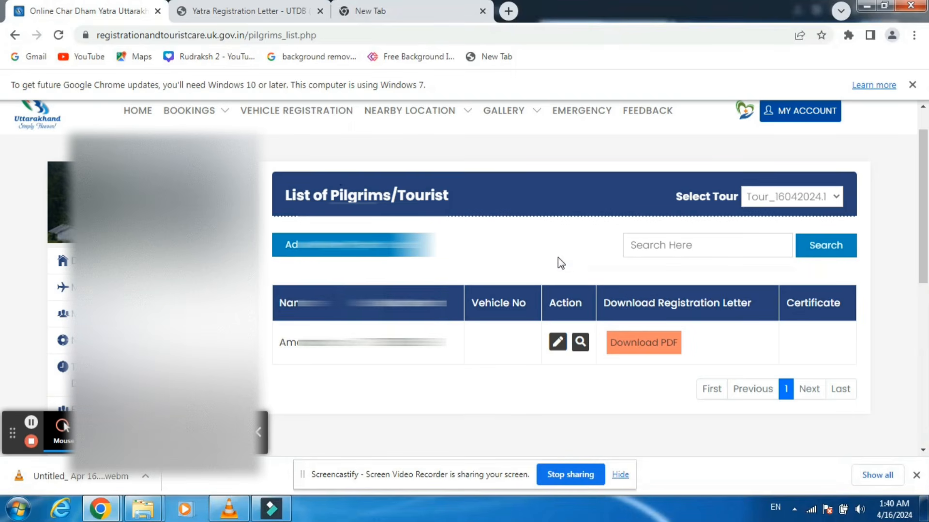